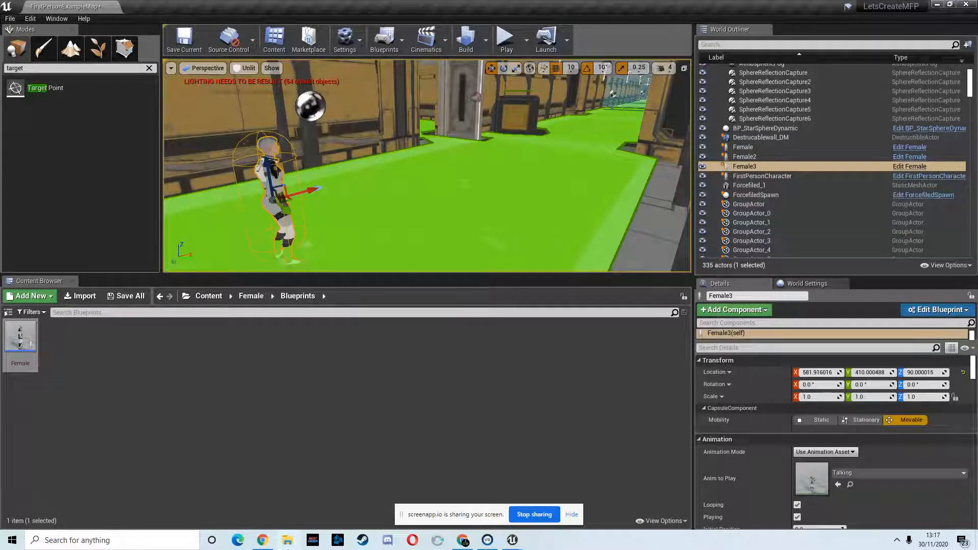
- Open the Female character's Animations folder in the Content Browser
{"action": "left_click", "coordinate": [249, 298]}
{"action": "double_click", "coordinate": [21, 341]}
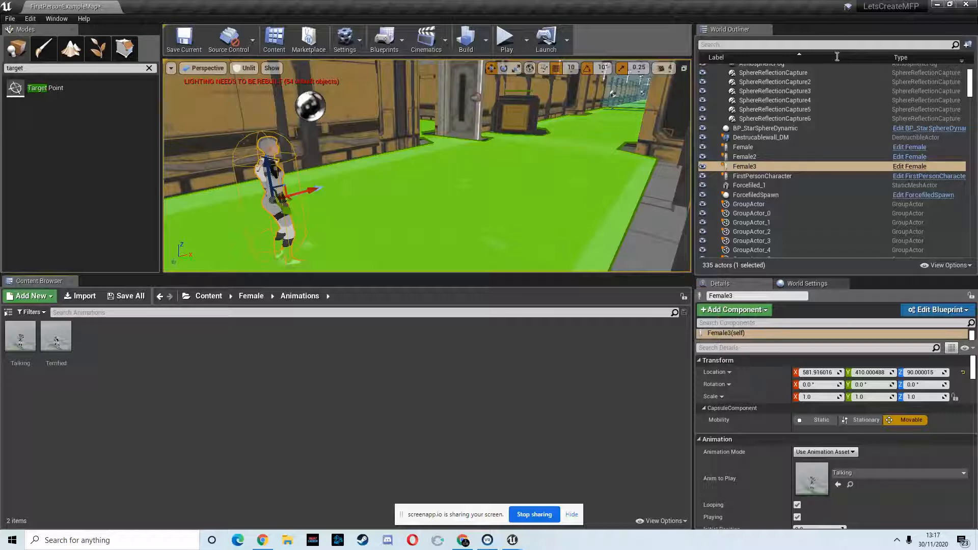
- Switch to Chrome, open a new tab and go to the Mixamo website through a search for mixamo
{"action": "left_click", "coordinate": [463, 540]}
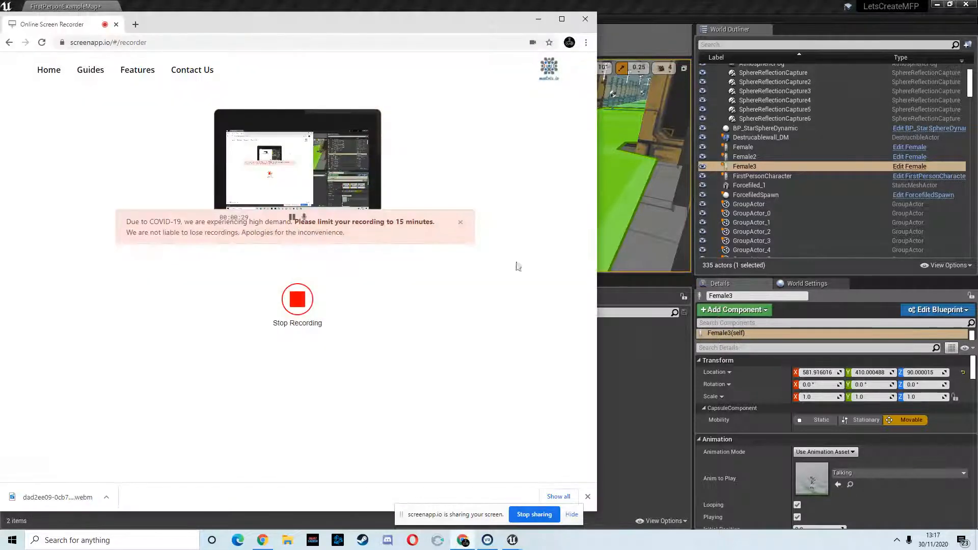
{"action": "left_click", "coordinate": [562, 20]}
{"action": "left_click", "coordinate": [137, 9]}
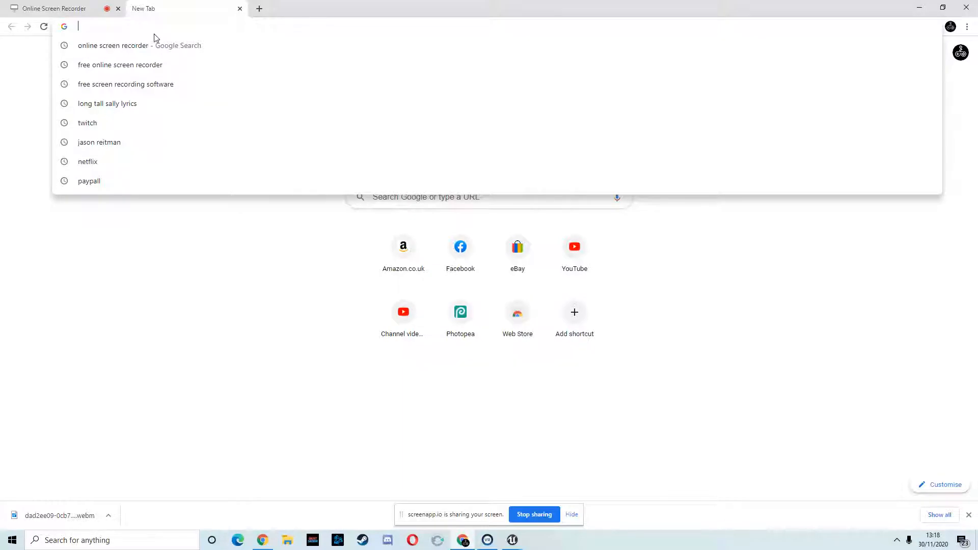
{"action": "type", "text": "m"}
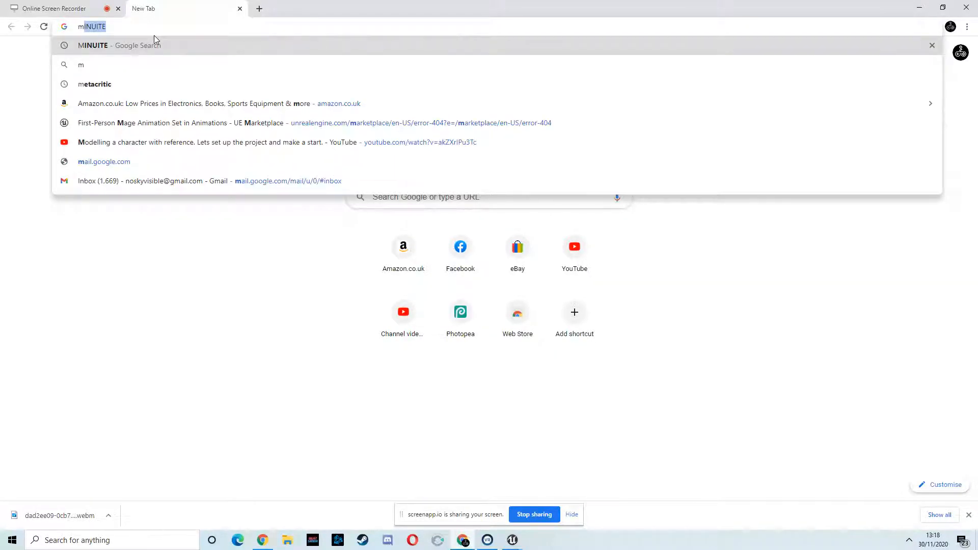
{"action": "type", "text": "ixamo"}
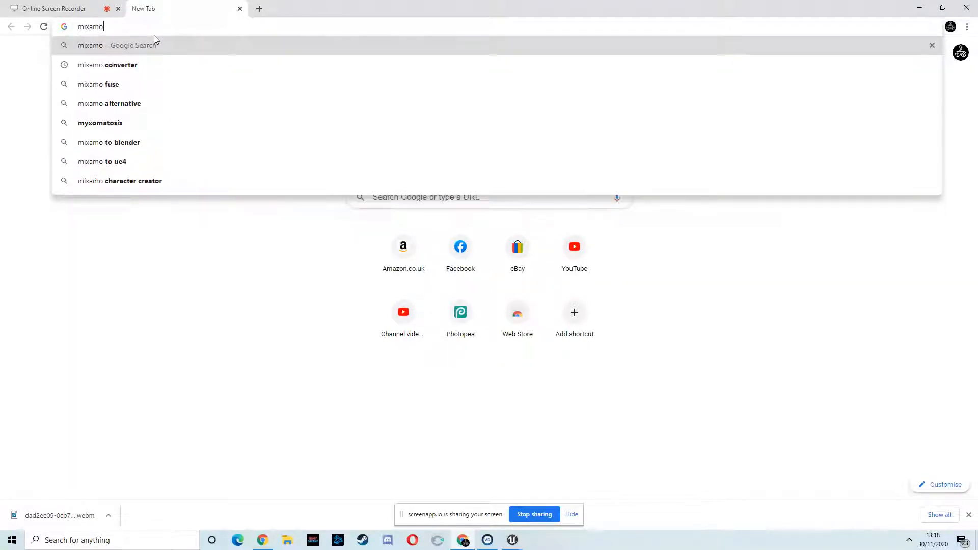
{"action": "key", "text": "Return"}
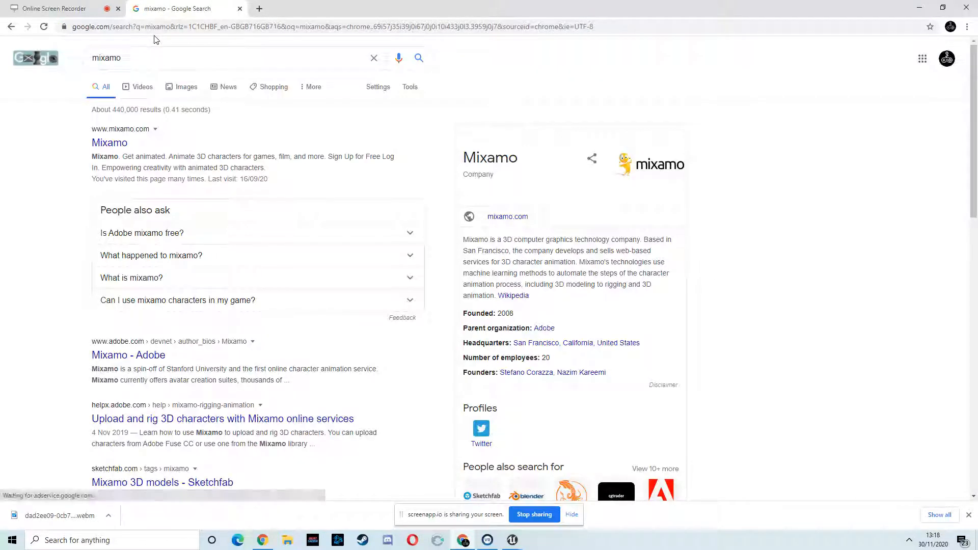
{"action": "left_click", "coordinate": [119, 144]}
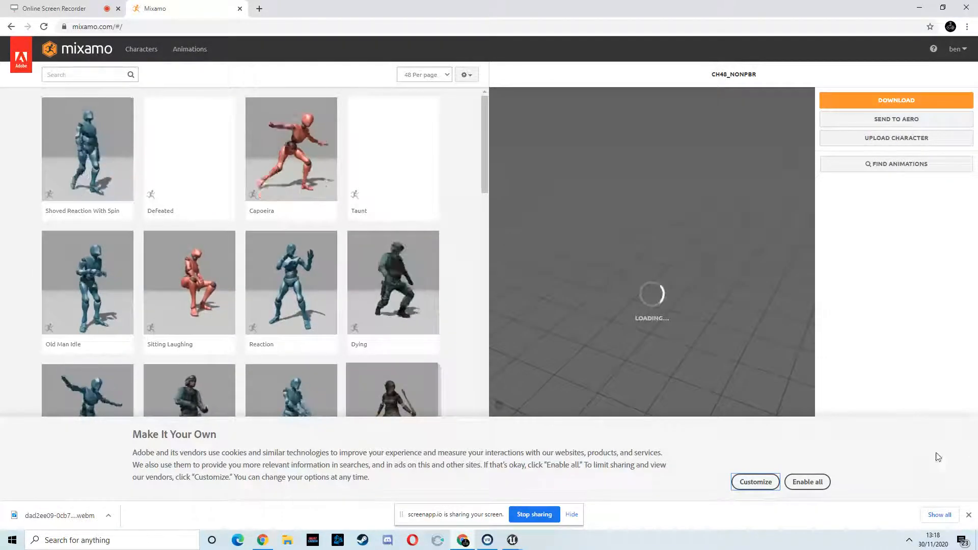
- Accept the cookie banner and search the Mixamo animations for Idle
{"action": "left_click", "coordinate": [807, 481]}
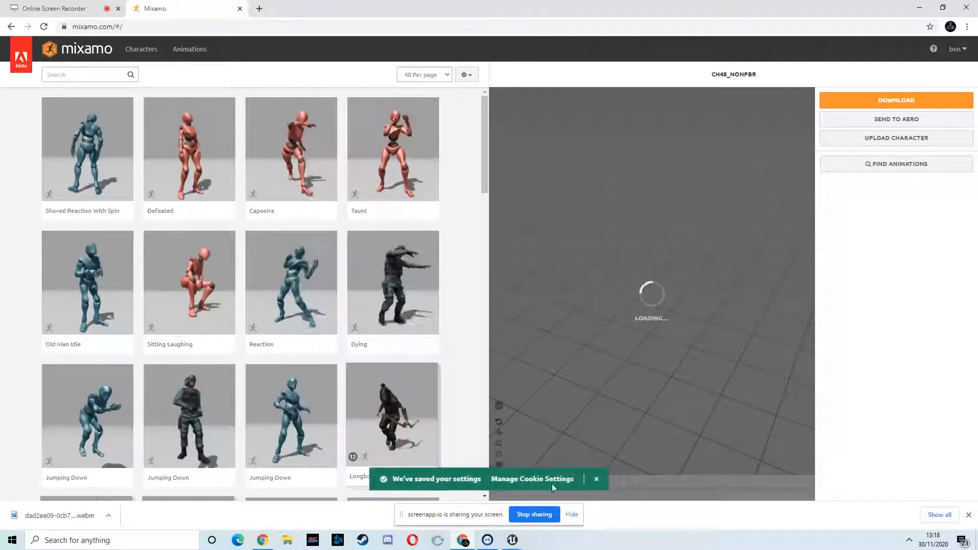
{"action": "left_click", "coordinate": [597, 480]}
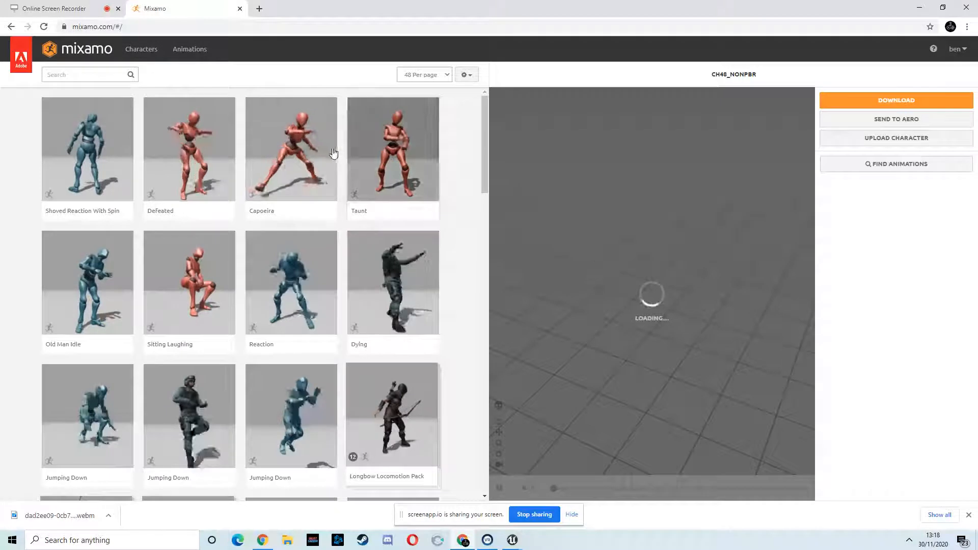
{"action": "left_click", "coordinate": [81, 74]}
{"action": "type", "text": "Id"}
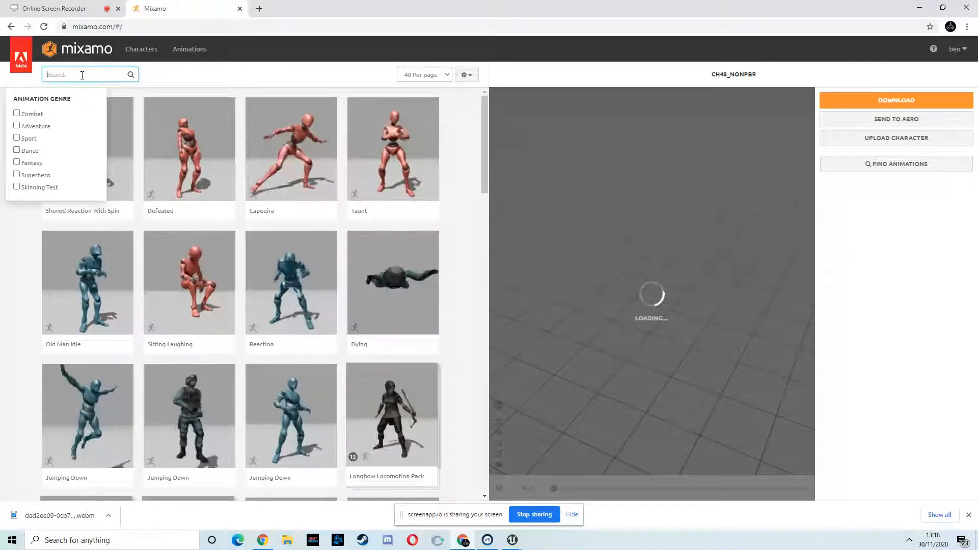
{"action": "type", "text": "le"}
{"action": "key", "text": "Return"}
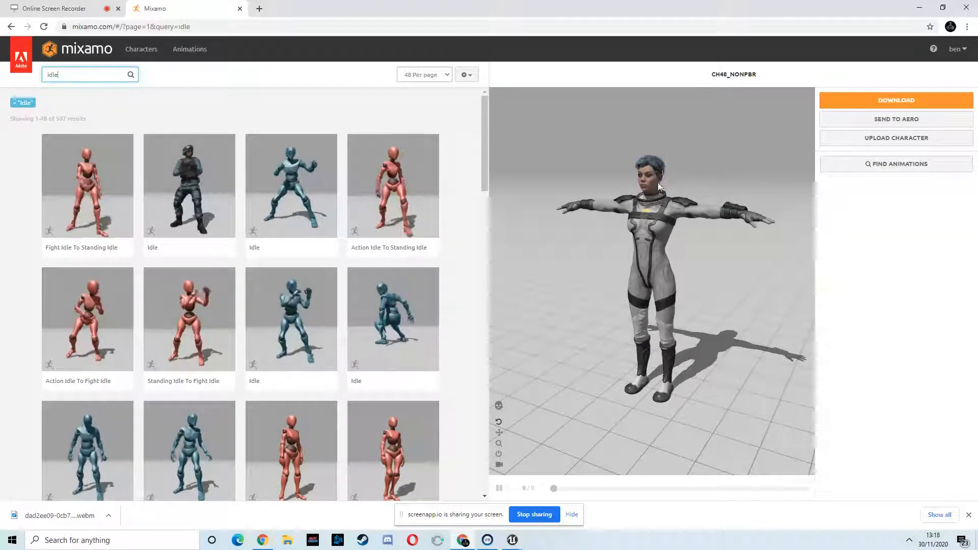
- Browse the Idle results and select the Happy Idle animation
{"action": "scroll", "coordinate": [653, 205], "scroll_direction": "up", "scroll_amount": 5}
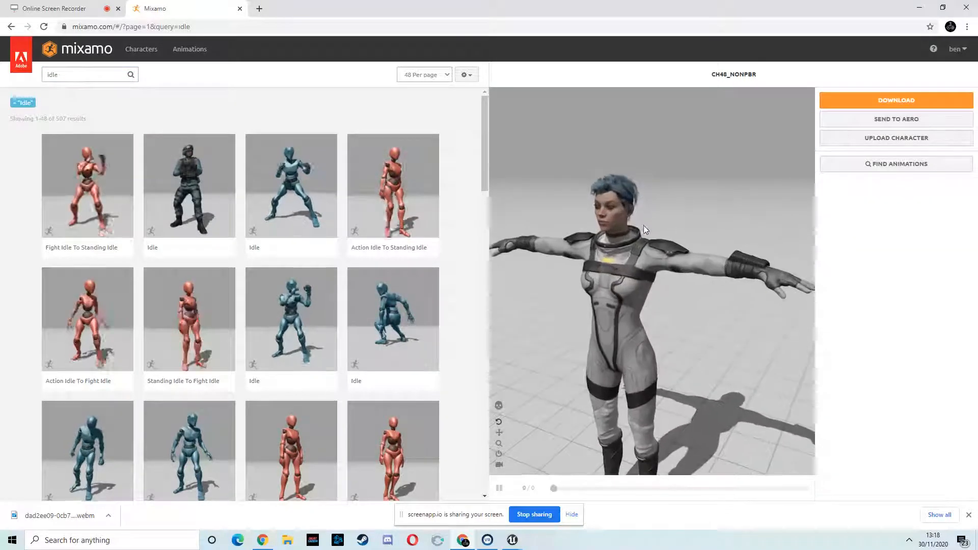
{"action": "scroll", "coordinate": [643, 225], "scroll_direction": "up", "scroll_amount": 2}
{"action": "scroll", "coordinate": [642, 224], "scroll_direction": "down", "scroll_amount": 4}
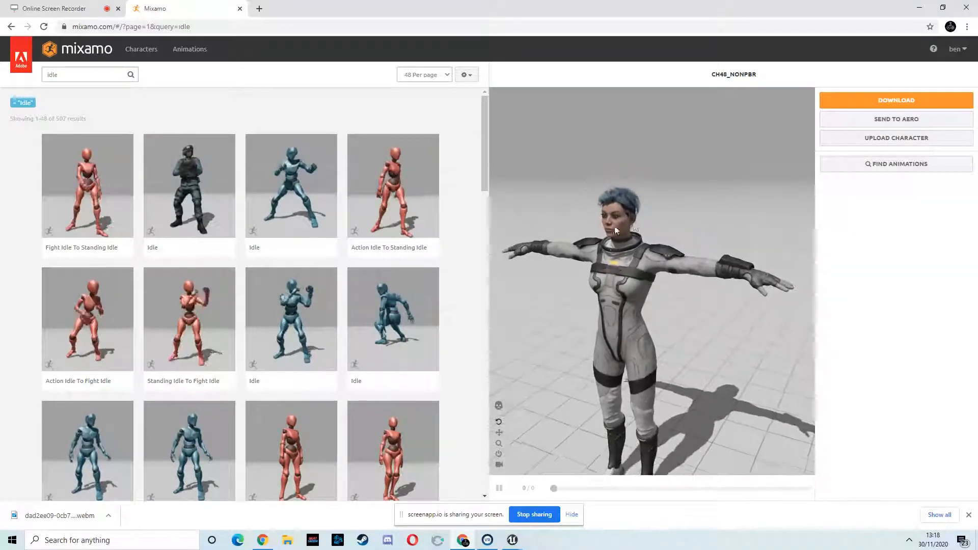
{"action": "left_click_drag", "start_coordinate": [480, 94], "coordinate": [401, 177]}
{"action": "scroll", "coordinate": [343, 219], "scroll_direction": "down", "scroll_amount": 7}
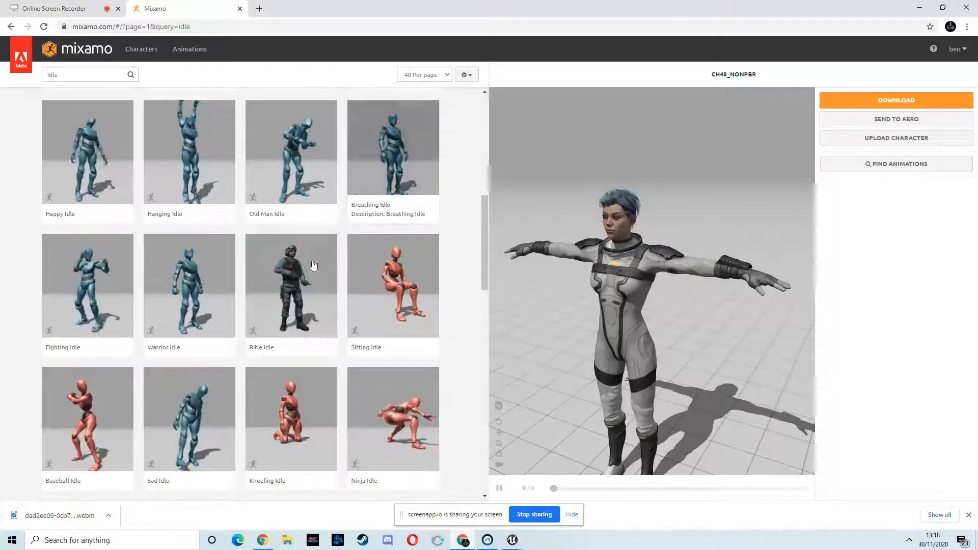
{"action": "scroll", "coordinate": [276, 283], "scroll_direction": "up", "scroll_amount": 8}
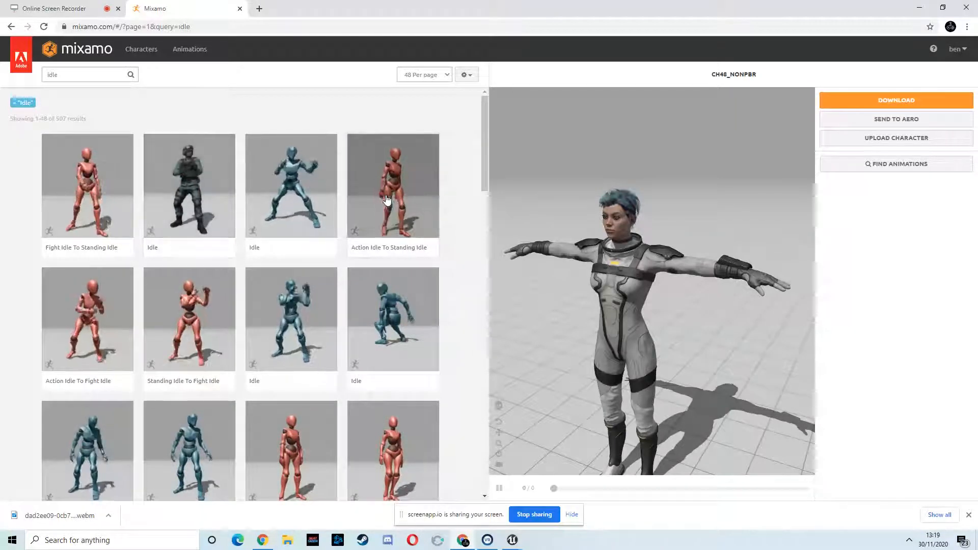
{"action": "scroll", "coordinate": [364, 284], "scroll_direction": "down", "scroll_amount": 3}
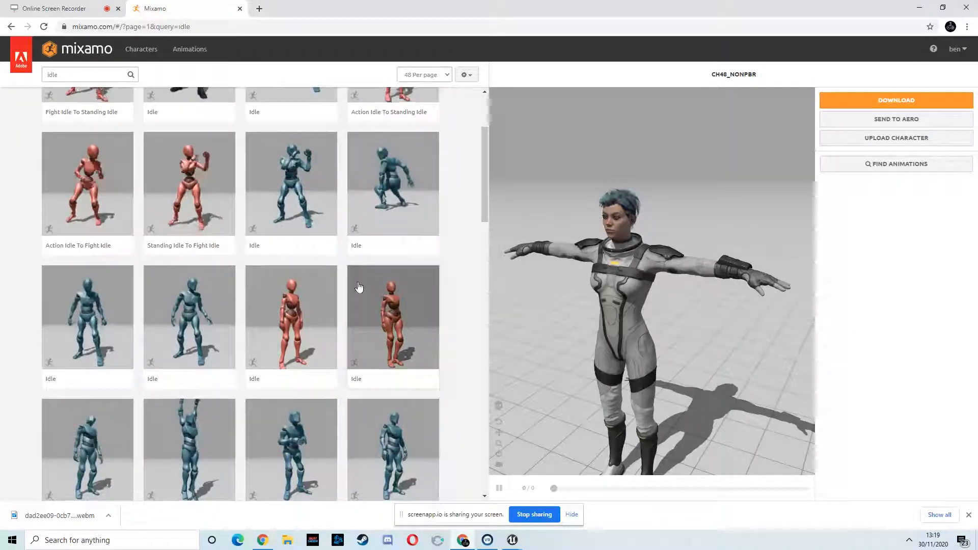
{"action": "left_click", "coordinate": [79, 446]}
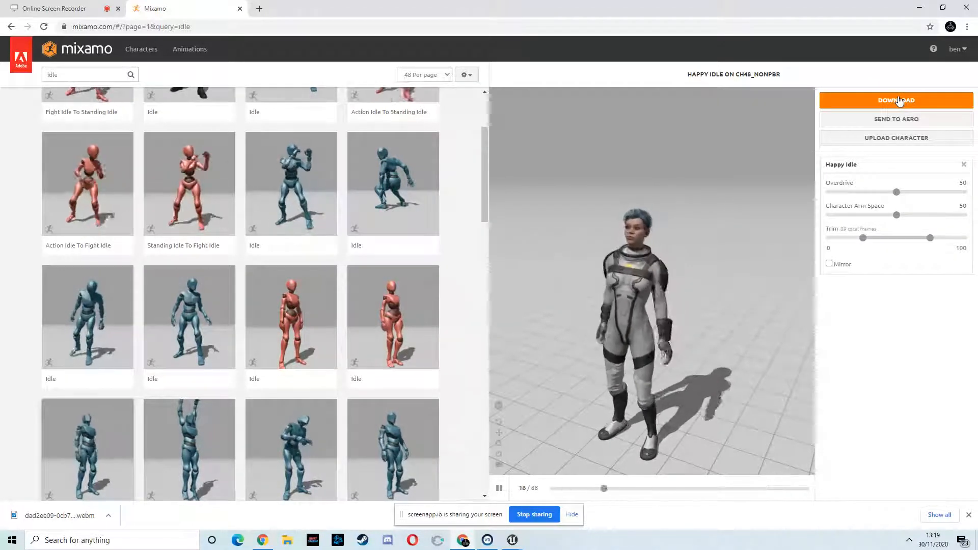
- Download Happy Idle in FBX format with the skin option set to Without Skin
{"action": "left_click", "coordinate": [861, 102]}
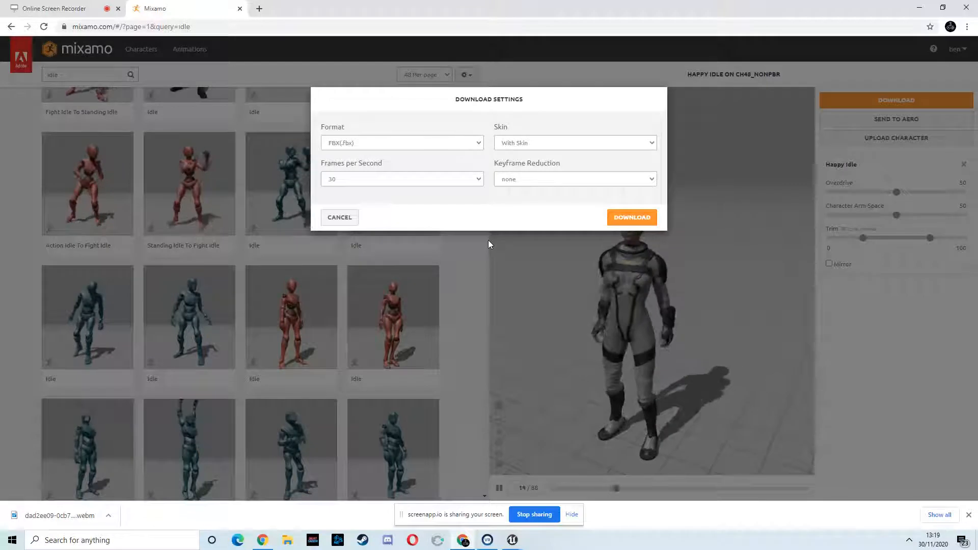
{"action": "left_click", "coordinate": [651, 145]}
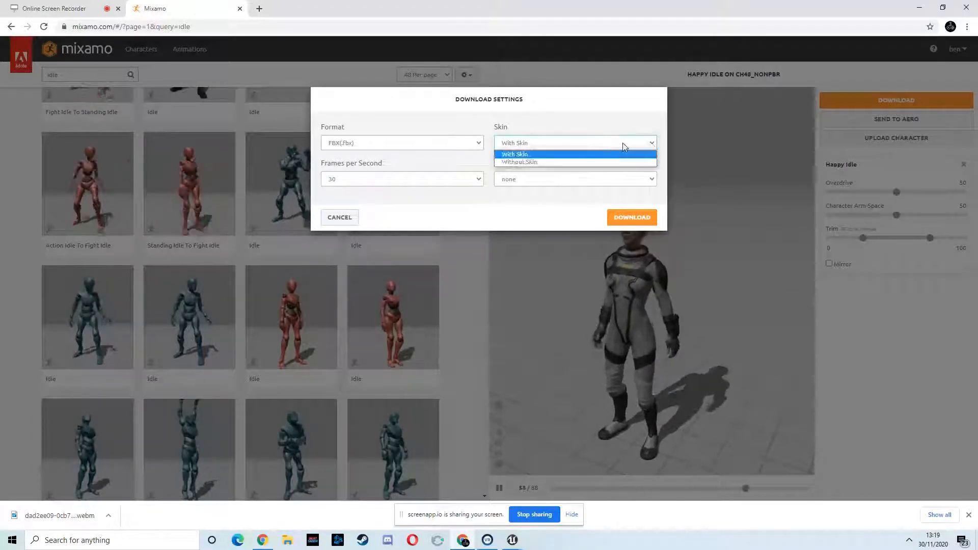
{"action": "left_click", "coordinate": [517, 163]}
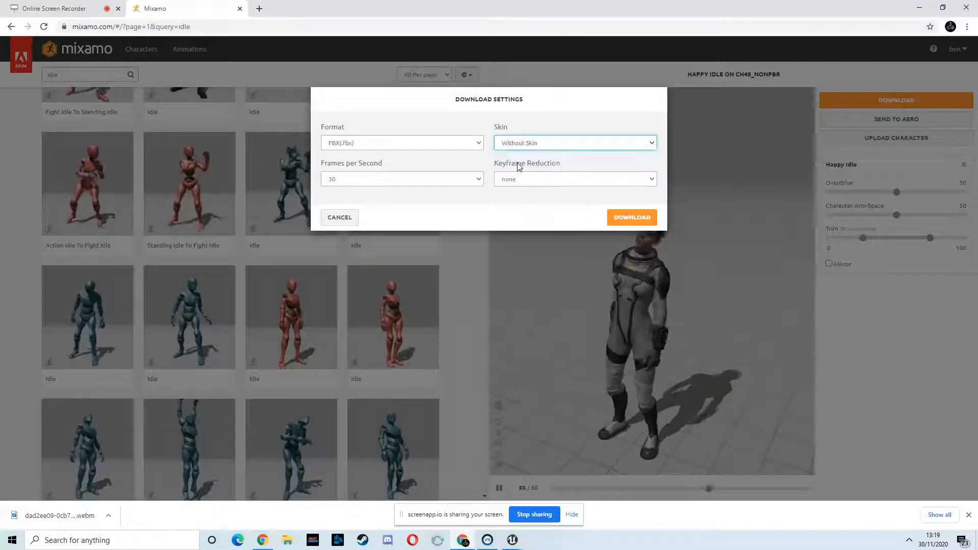
{"action": "left_click", "coordinate": [618, 218]}
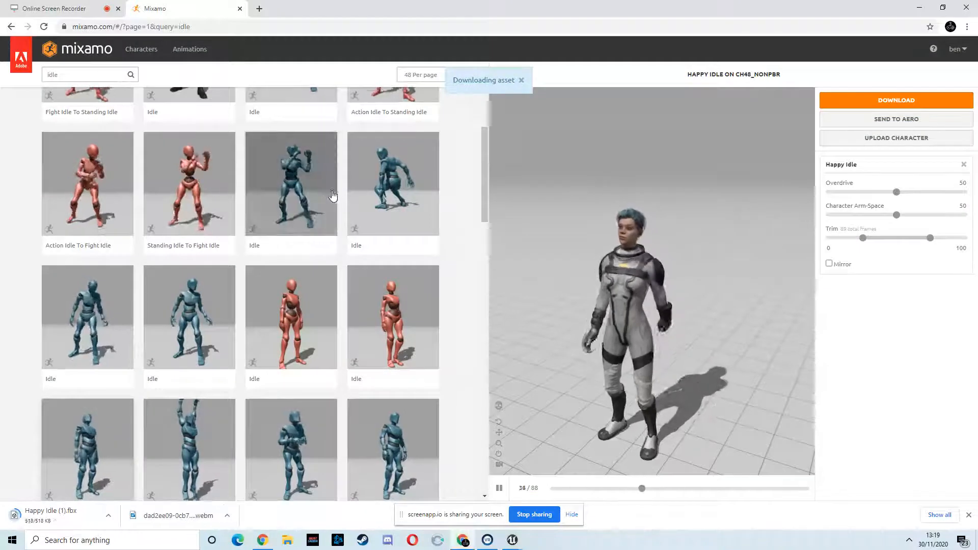
- Search for run, select the Running animation and enable In Place
{"action": "scroll", "coordinate": [332, 196], "scroll_direction": "down", "scroll_amount": 3}
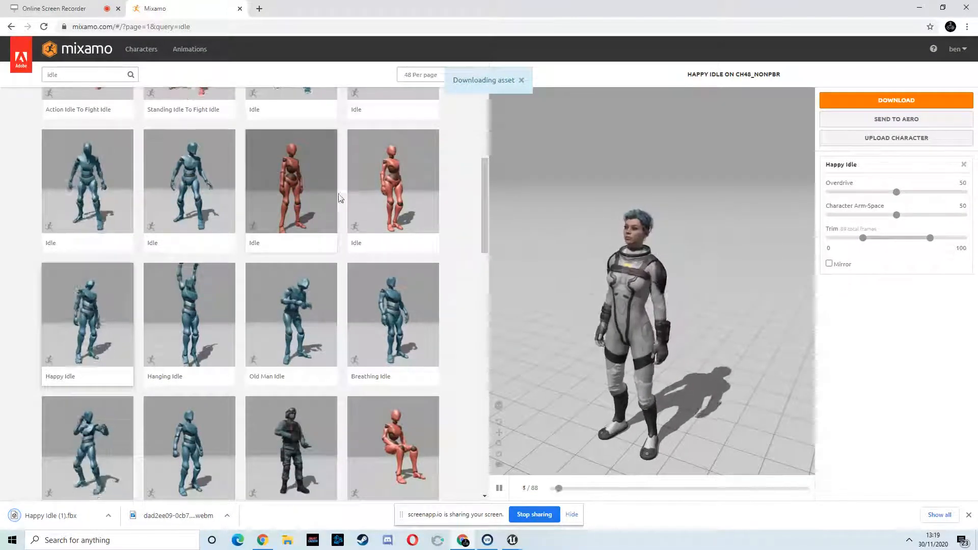
{"action": "scroll", "coordinate": [110, 92], "scroll_direction": "up", "scroll_amount": 5}
{"action": "left_click_drag", "start_coordinate": [70, 75], "coordinate": [29, 81]}
{"action": "type", "text": "run"}
{"action": "key", "text": "Return"}
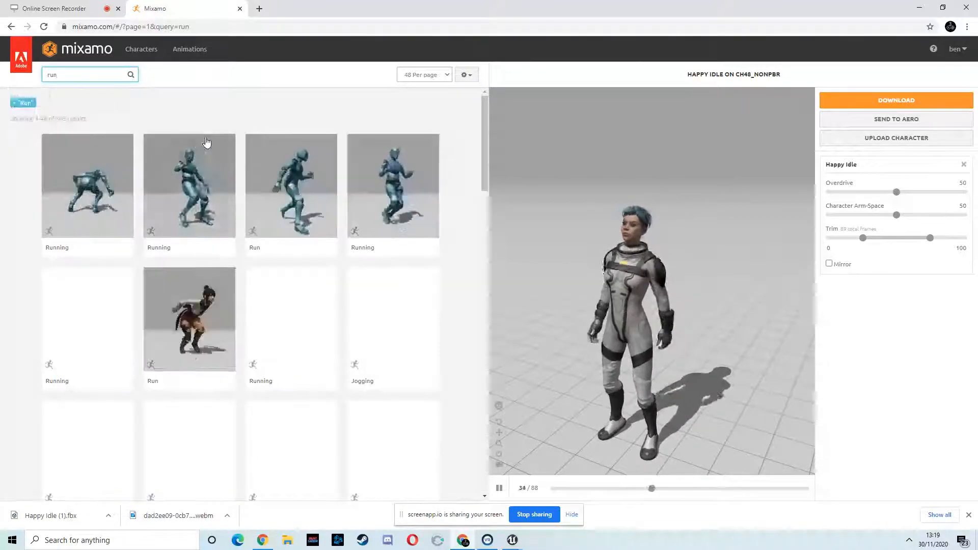
{"action": "left_click", "coordinate": [400, 183]}
{"action": "left_click", "coordinate": [829, 279]}
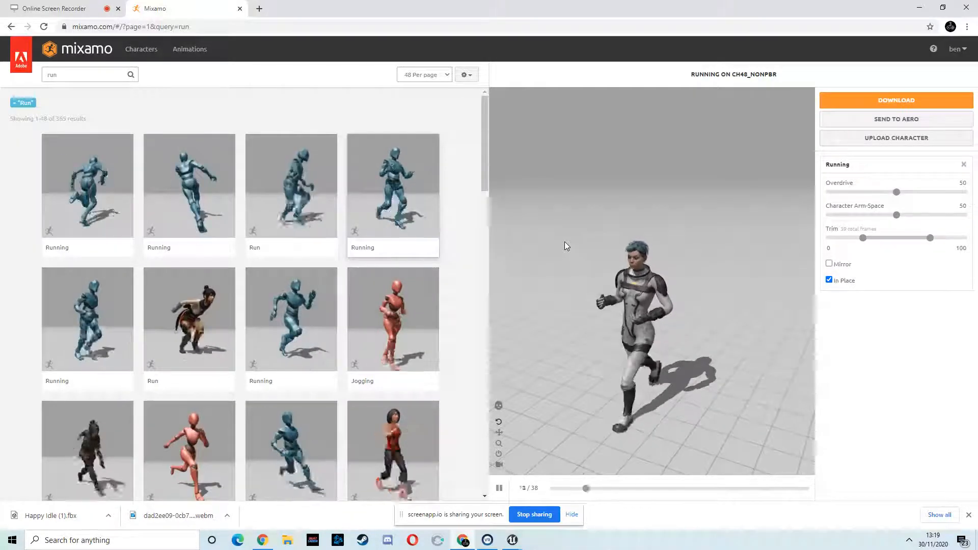
- Search the animations for idle carrying
{"action": "left_click", "coordinate": [63, 75]}
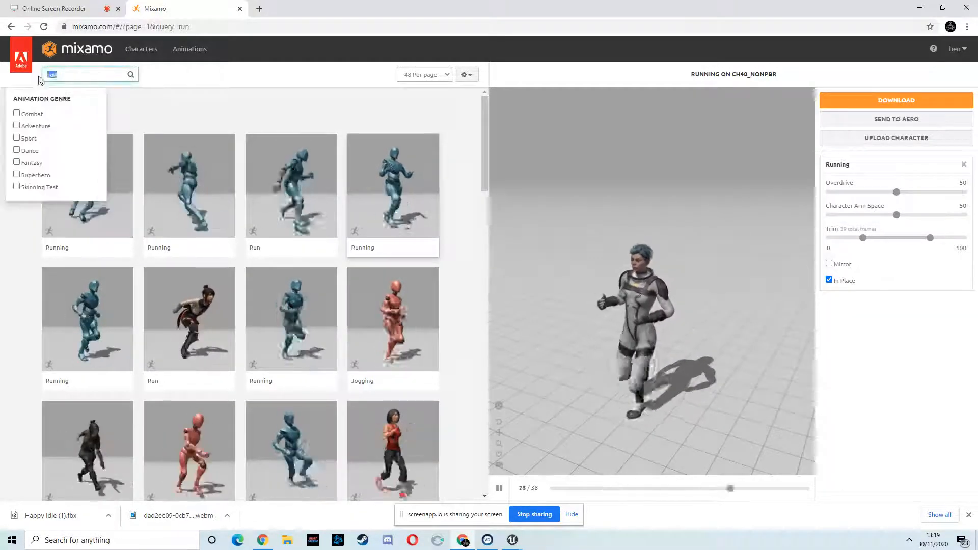
{"action": "type", "text": "idle "}
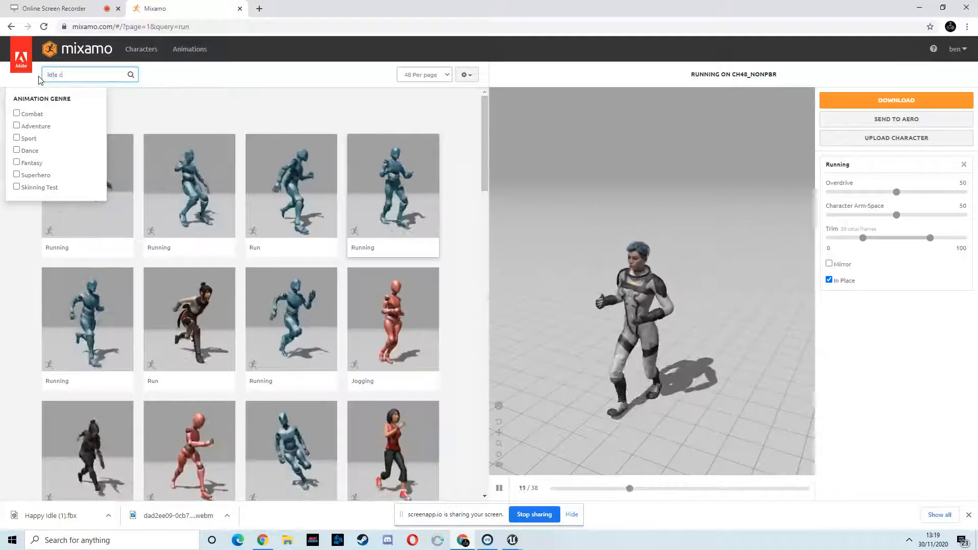
{"action": "type", "text": "carrying"}
{"action": "key", "text": "Return"}
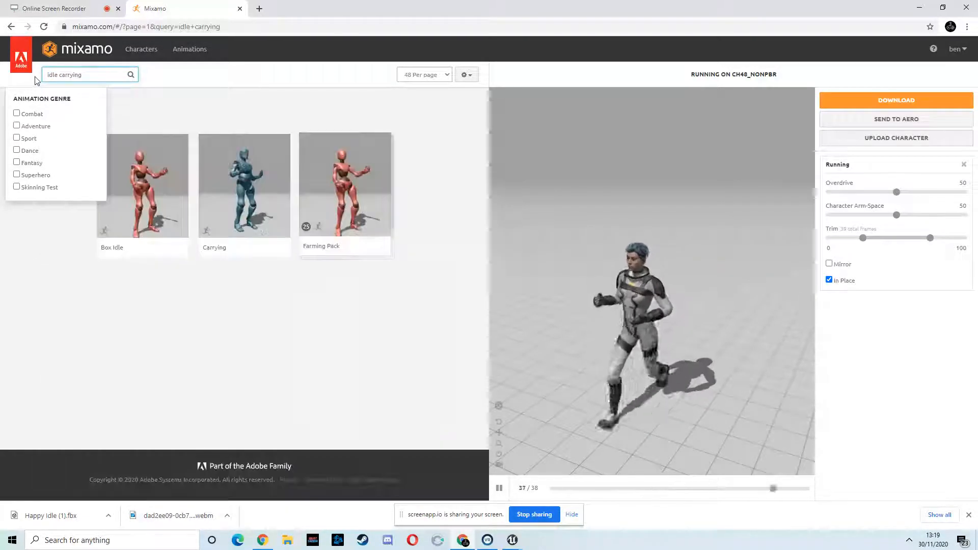
- Select the Carrying animation and download it as FBX without skin
{"action": "left_click", "coordinate": [257, 168]}
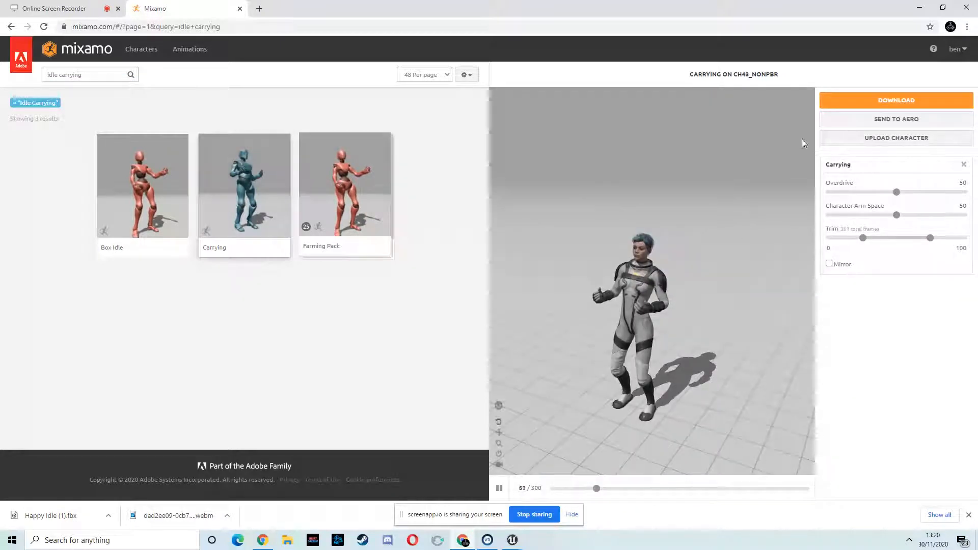
{"action": "left_click", "coordinate": [862, 102]}
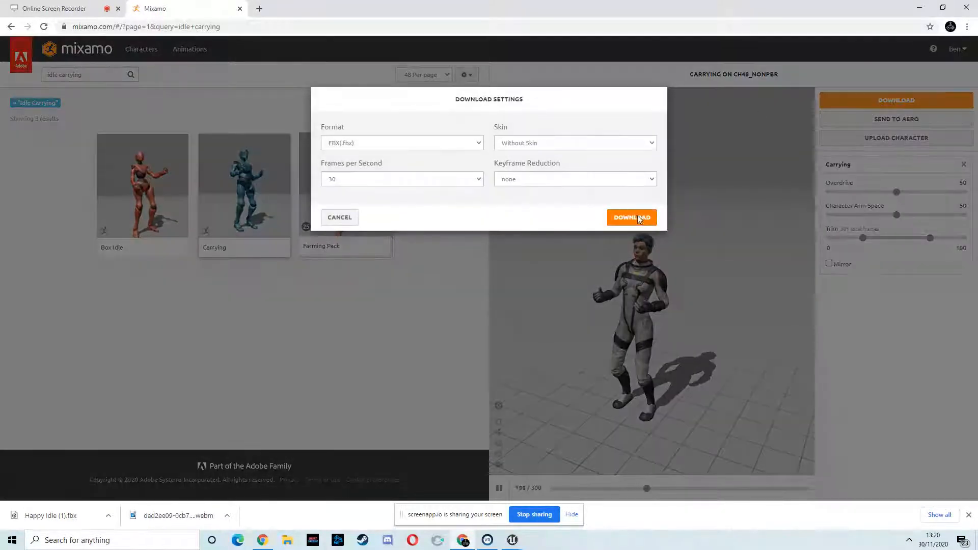
{"action": "left_click", "coordinate": [637, 216]}
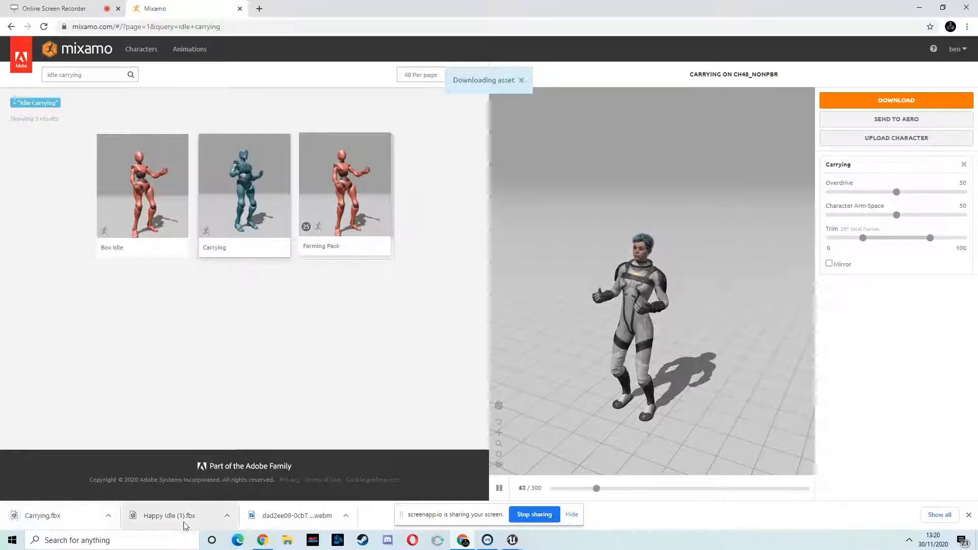
- Search for run and download the Running animation in place as FBX without skin
{"action": "left_click", "coordinate": [91, 77]}
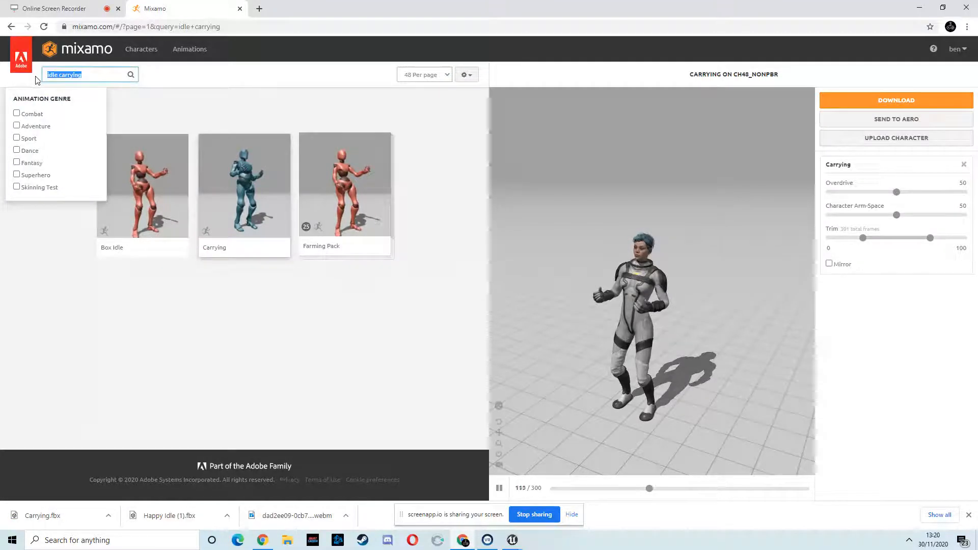
{"action": "key", "text": "Return"}
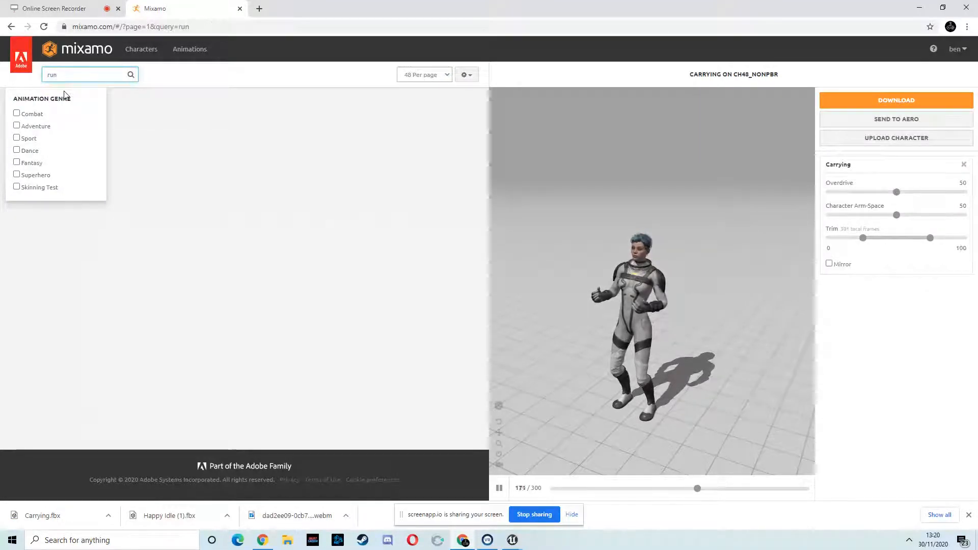
{"action": "left_click", "coordinate": [402, 196]}
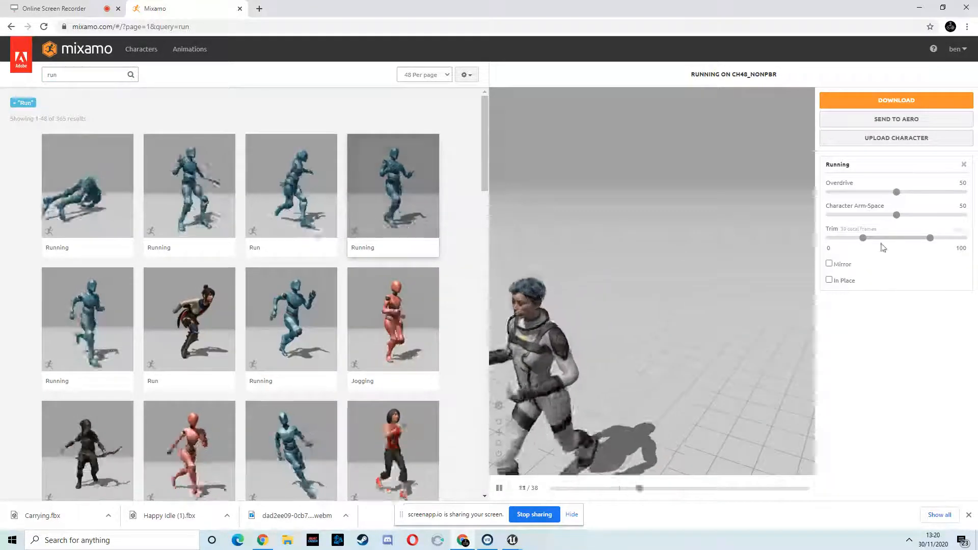
{"action": "left_click", "coordinate": [828, 279]}
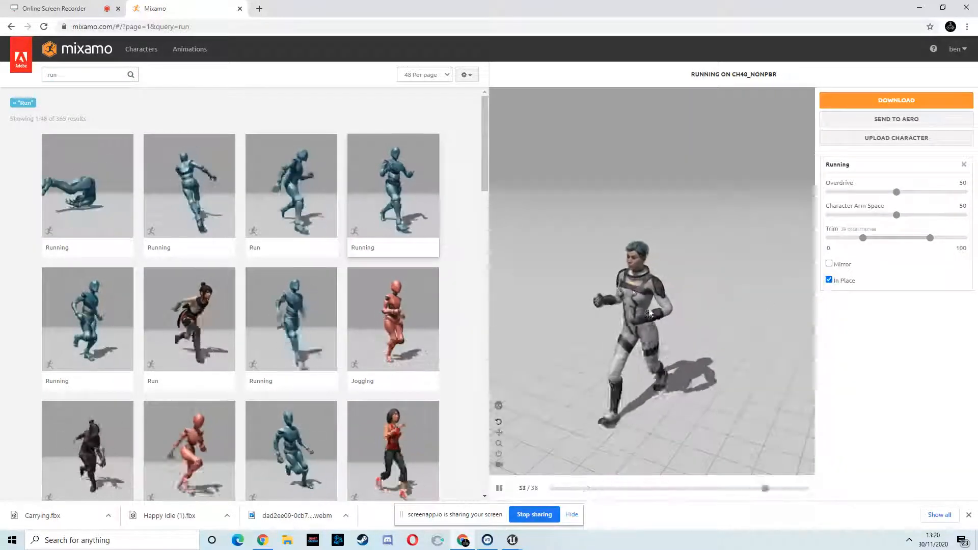
{"action": "left_click", "coordinate": [883, 101]}
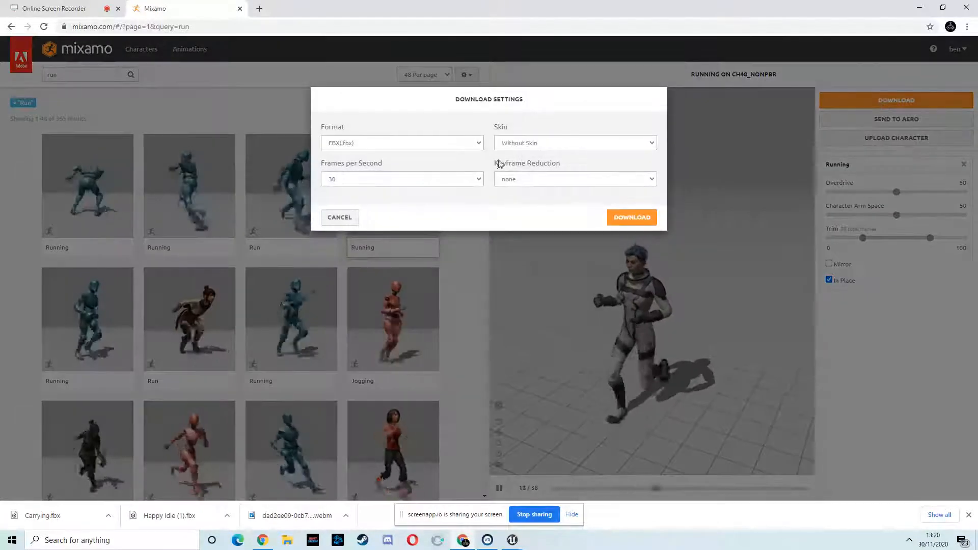
{"action": "left_click", "coordinate": [632, 216]}
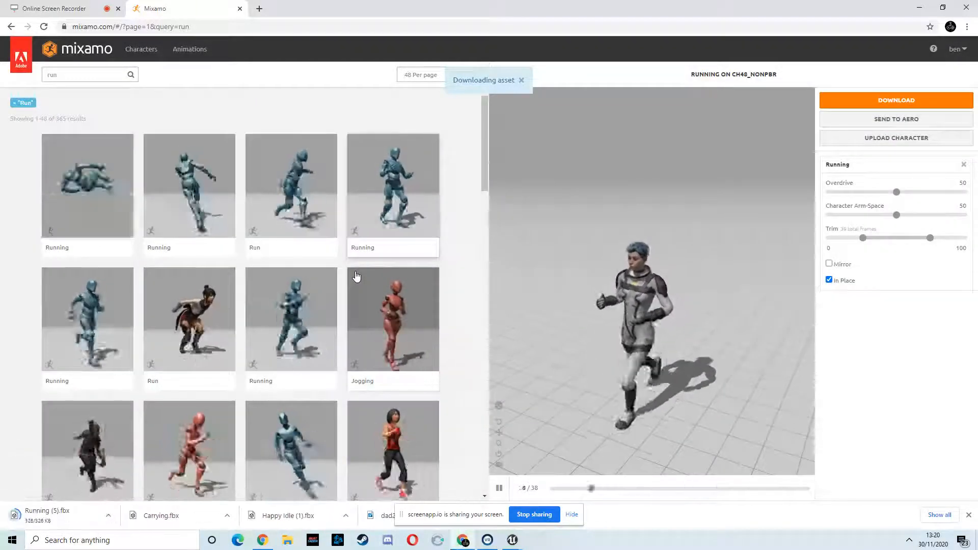
- Scroll through the run search results to browse the available running animations
{"action": "scroll", "coordinate": [256, 279], "scroll_direction": "down", "scroll_amount": 3}
{"action": "scroll", "coordinate": [256, 279], "scroll_direction": "down", "scroll_amount": 3}
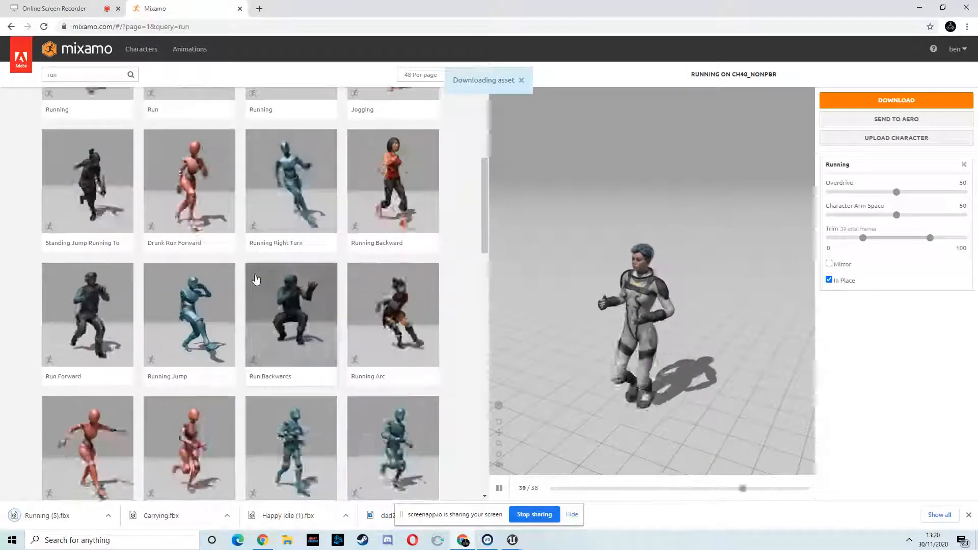
{"action": "scroll", "coordinate": [307, 308], "scroll_direction": "down", "scroll_amount": 3}
{"action": "scroll", "coordinate": [307, 307], "scroll_direction": "down", "scroll_amount": 3}
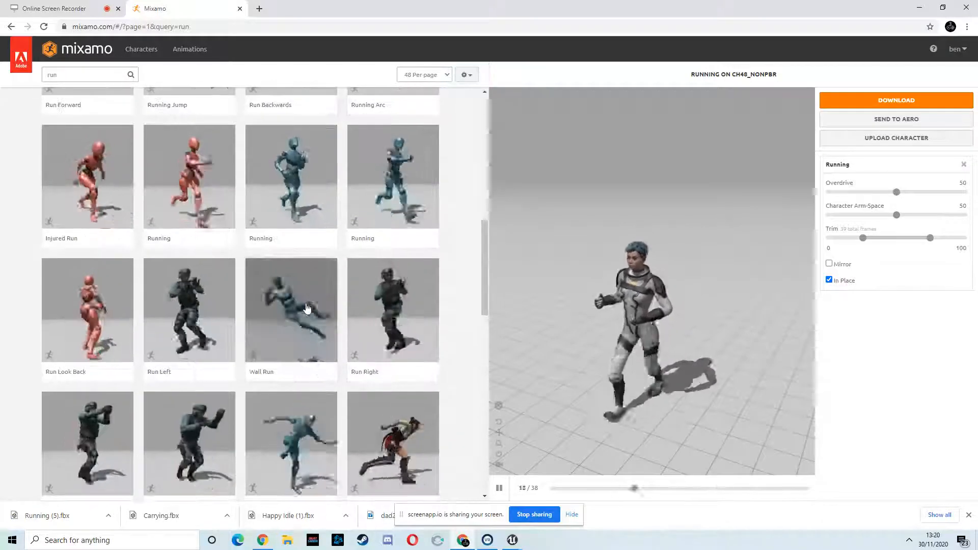
{"action": "scroll", "coordinate": [307, 305], "scroll_direction": "down", "scroll_amount": 3}
{"action": "scroll", "coordinate": [307, 304], "scroll_direction": "down", "scroll_amount": 12}
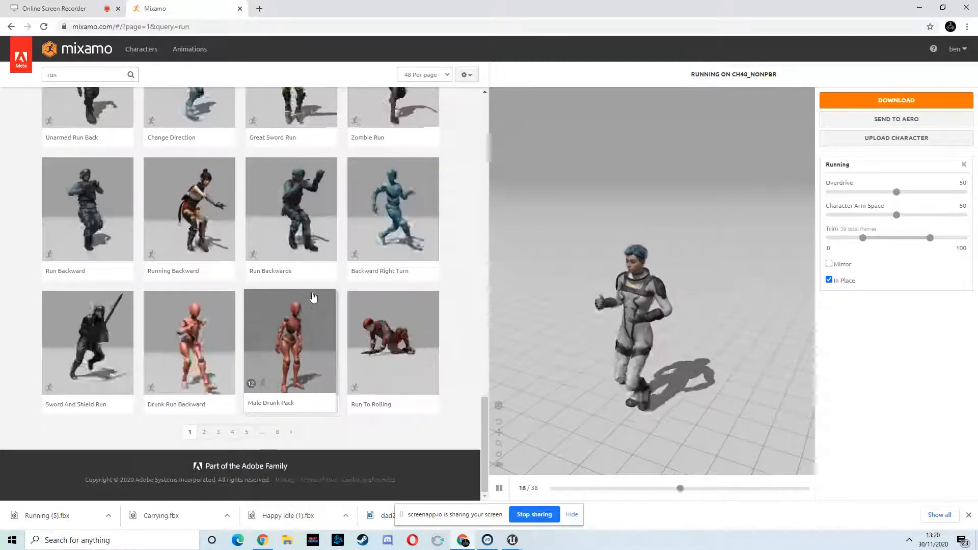
{"action": "scroll", "coordinate": [312, 300], "scroll_direction": "up", "scroll_amount": 10}
{"action": "scroll", "coordinate": [313, 295], "scroll_direction": "up", "scroll_amount": 8}
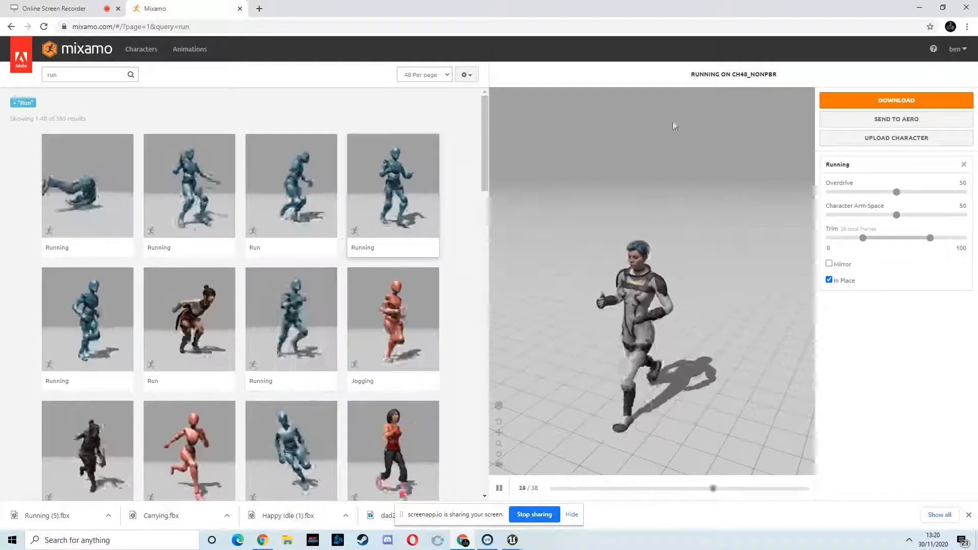
- Import the Happy Idle FBX into the Female Animations folder using Female_Skeleton
{"action": "double_click", "coordinate": [697, 14]}
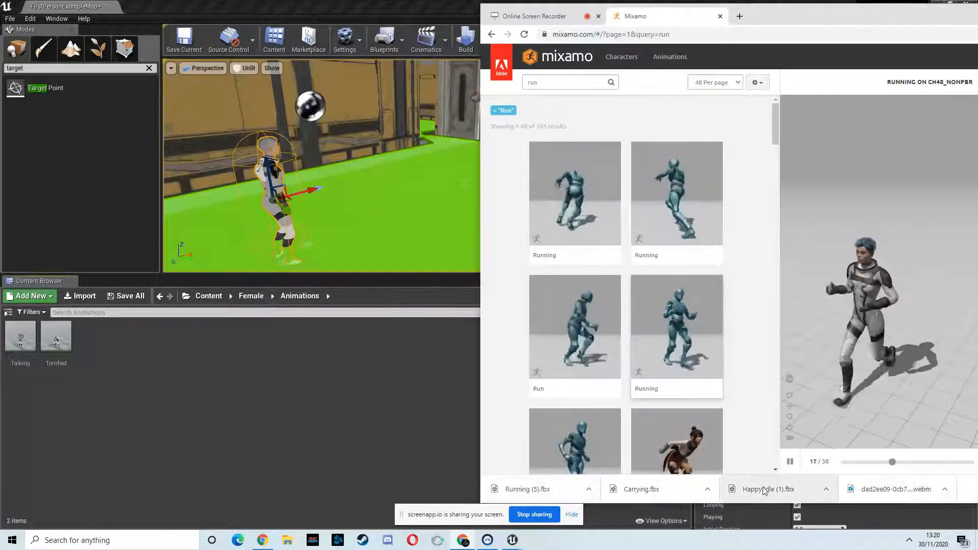
{"action": "left_click_drag", "start_coordinate": [768, 489], "coordinate": [109, 344]}
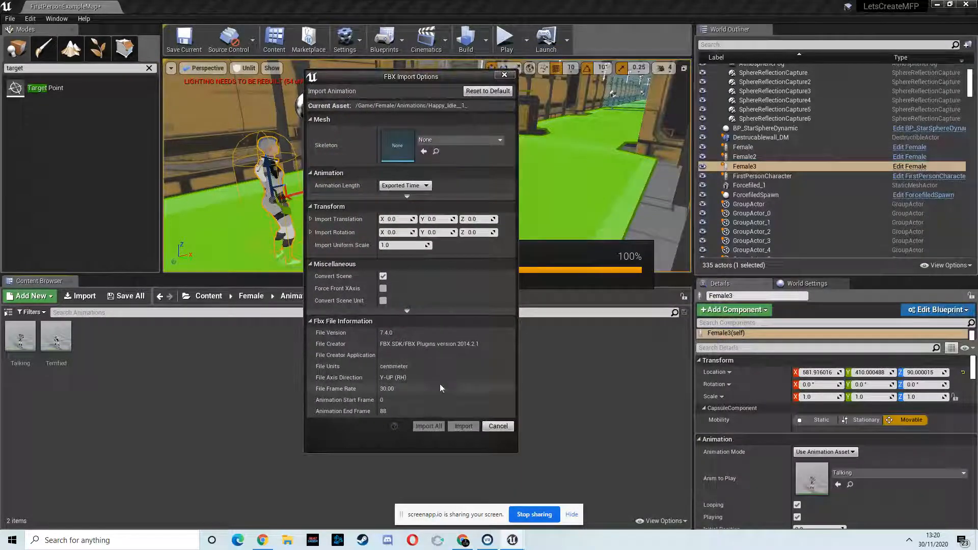
{"action": "left_click", "coordinate": [480, 140]}
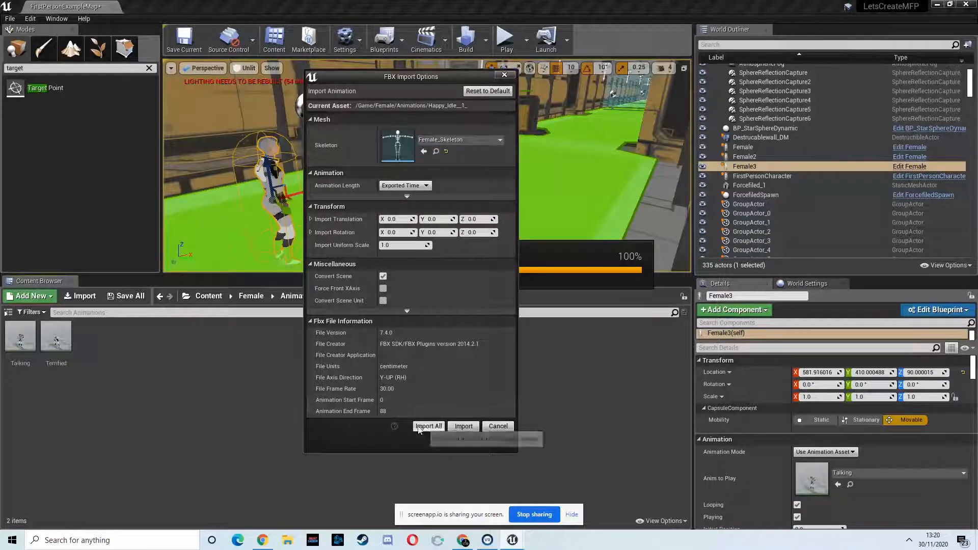
{"action": "left_click", "coordinate": [460, 425]}
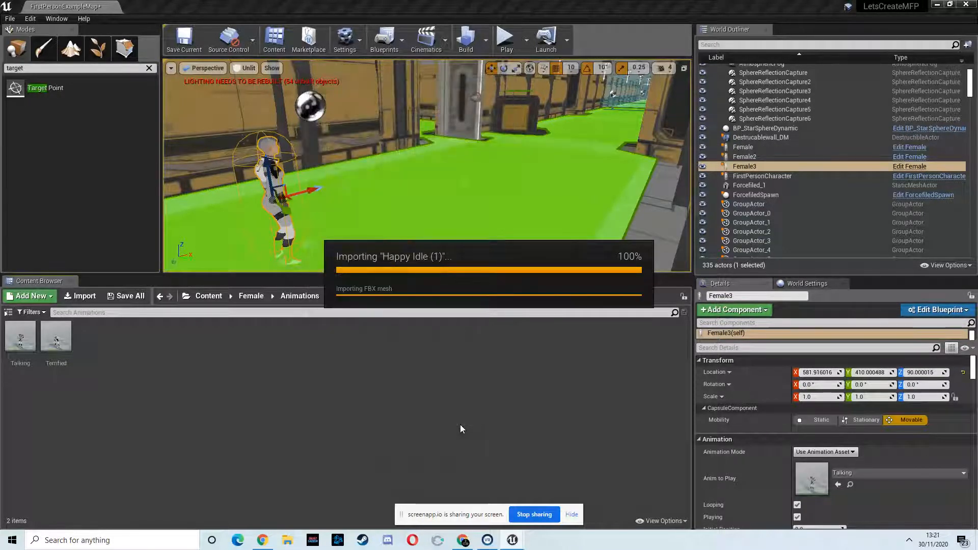
- Import the Carrying FBX into the Animations folder with Female_Skeleton as its skeleton
{"action": "left_click_drag", "start_coordinate": [778, 6], "coordinate": [487, 43]}
{"action": "left_click_drag", "start_coordinate": [678, 486], "coordinate": [304, 319]}
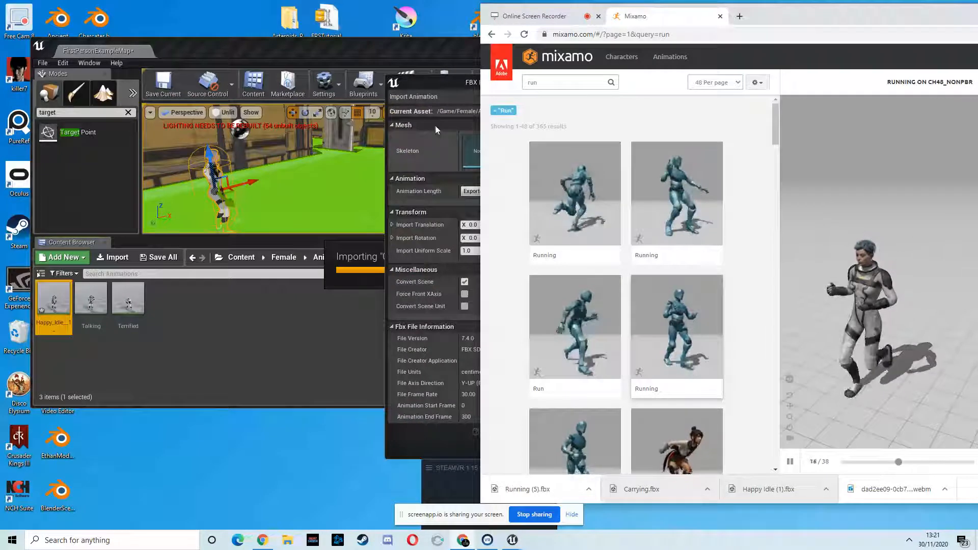
{"action": "left_click", "coordinate": [433, 83]}
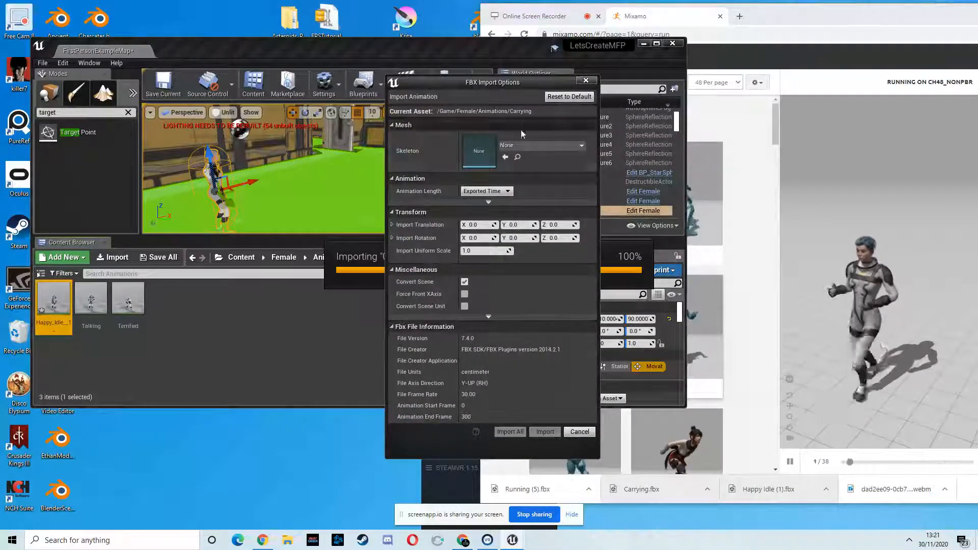
{"action": "left_click", "coordinate": [532, 146]}
{"action": "left_click", "coordinate": [535, 225]}
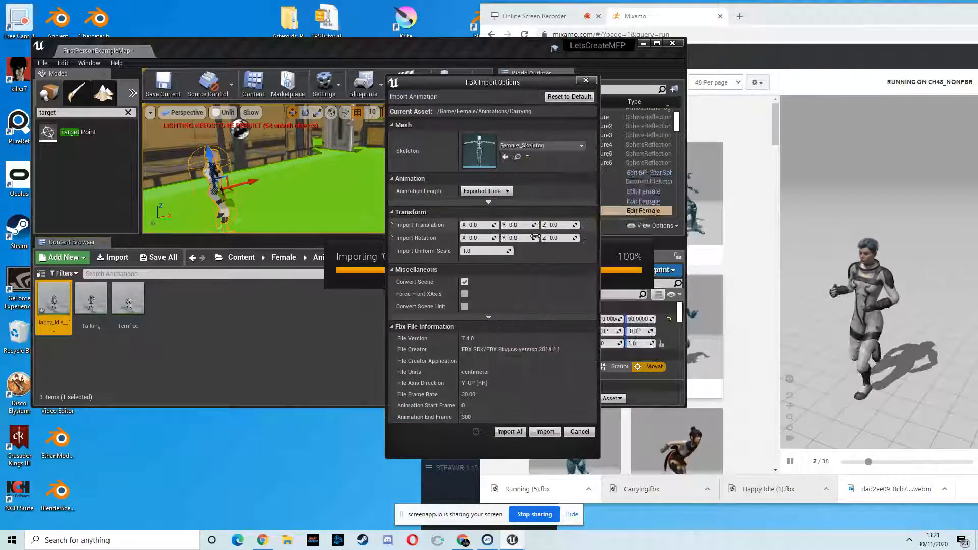
{"action": "left_click", "coordinate": [506, 432]}
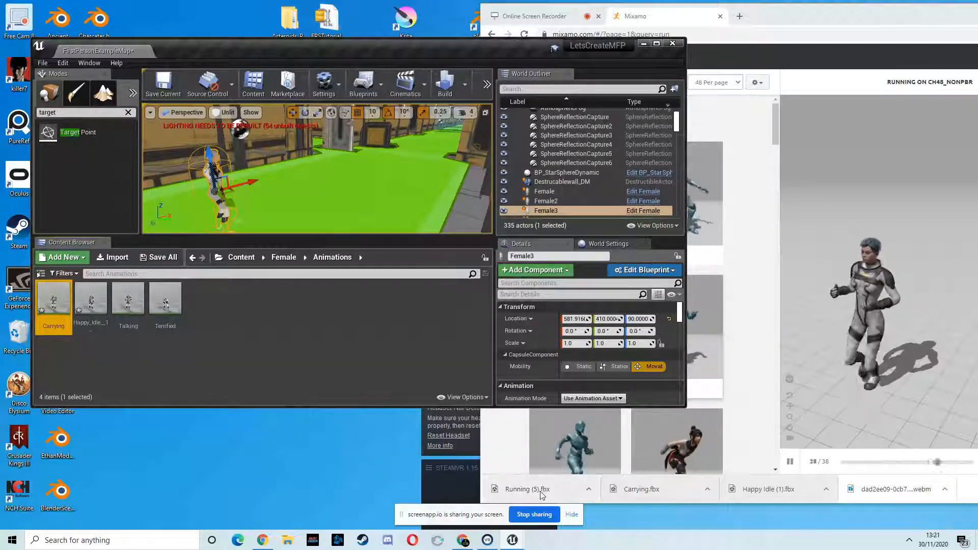
- Import the Running FBX into the Animations folder with Female_Skeleton as its skeleton
{"action": "left_click_drag", "start_coordinate": [508, 493], "coordinate": [285, 302]}
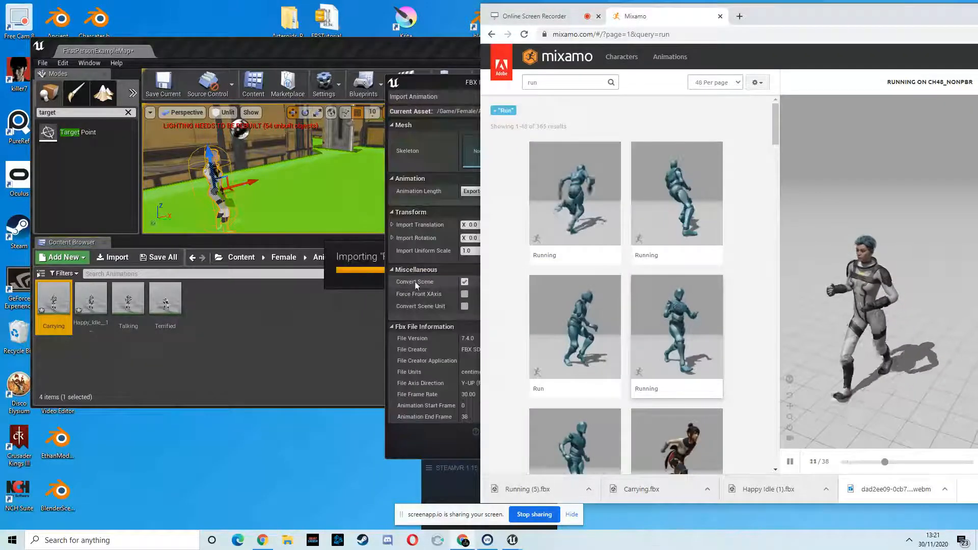
{"action": "left_click", "coordinate": [545, 145]}
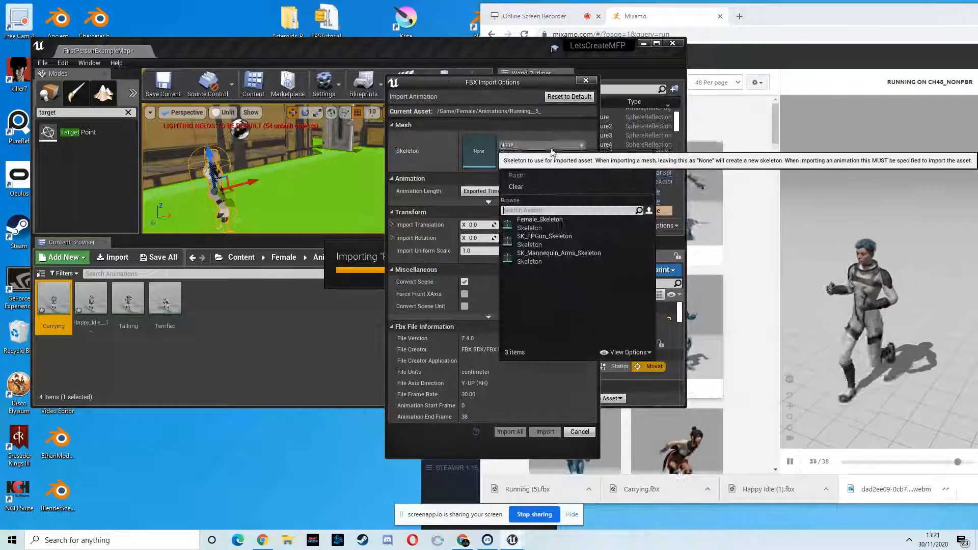
{"action": "left_click", "coordinate": [539, 223]}
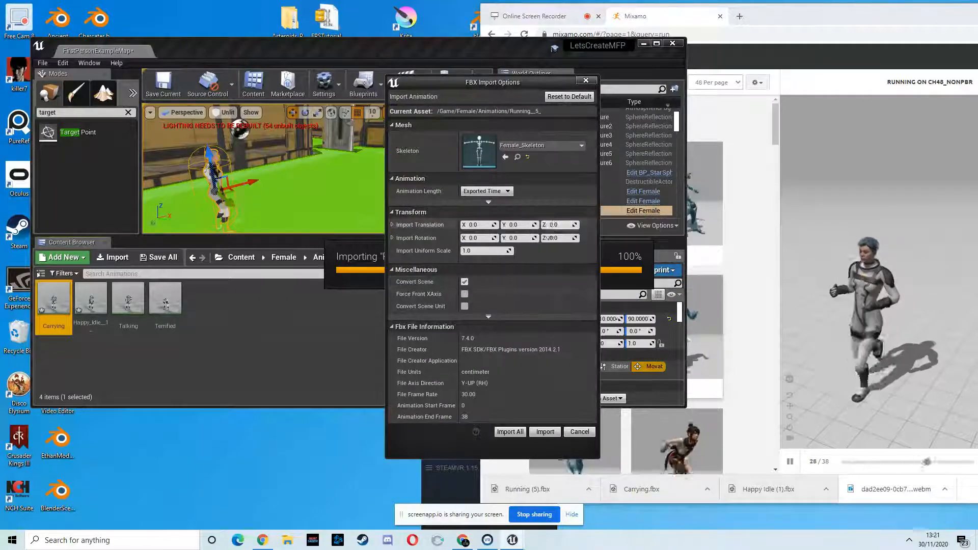
{"action": "left_click", "coordinate": [510, 431]}
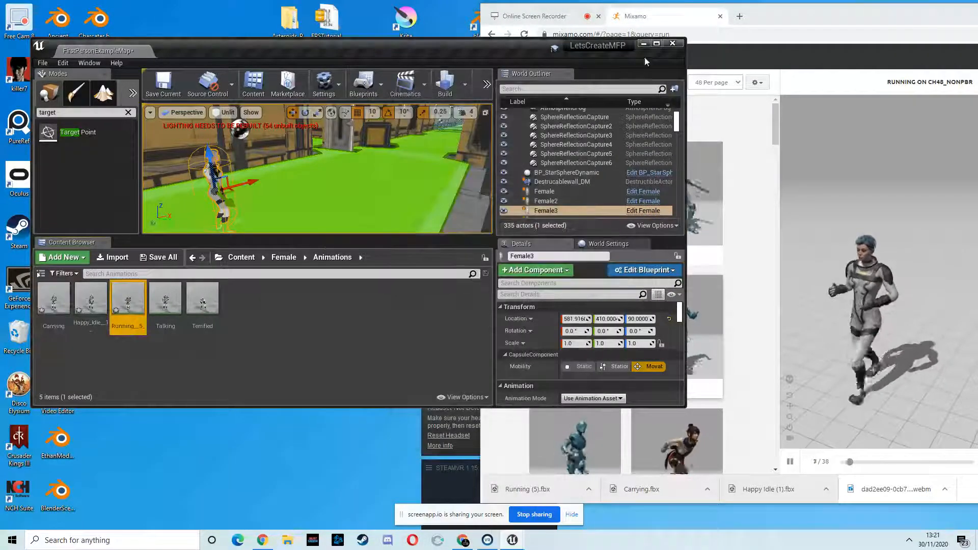
- Close the Mixamo tab and maximize the Unreal Editor window
{"action": "left_click", "coordinate": [720, 17]}
{"action": "left_click", "coordinate": [457, 53]}
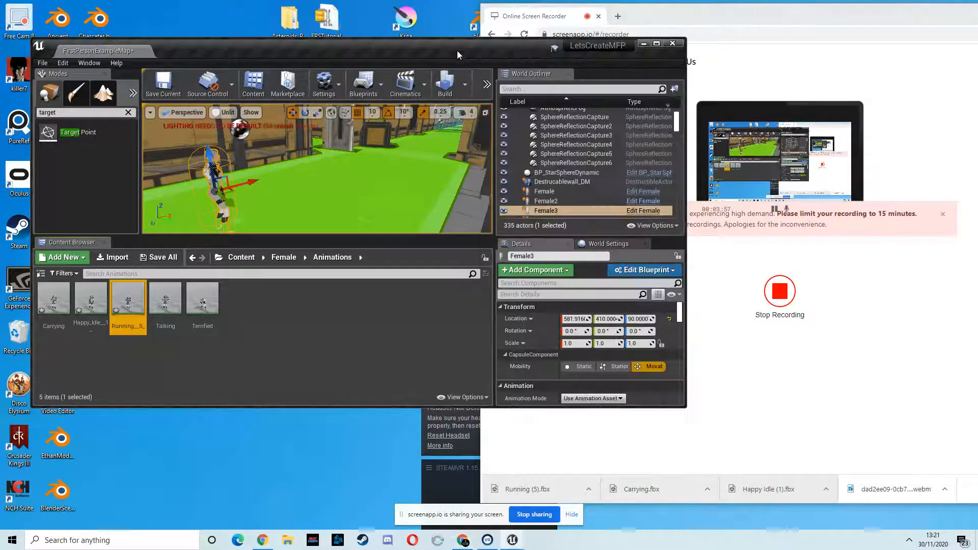
{"action": "left_click", "coordinate": [656, 44]}
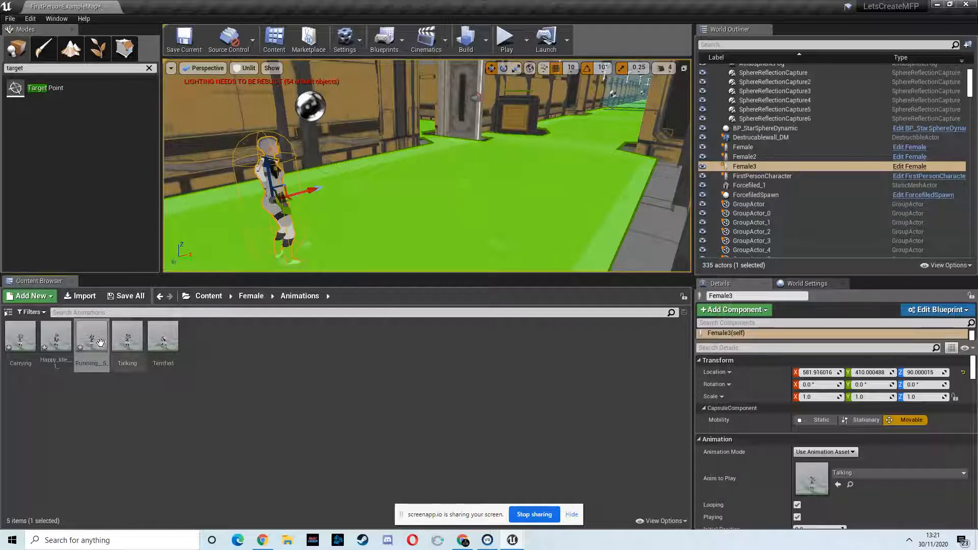
{"action": "right_click", "coordinate": [198, 356]}
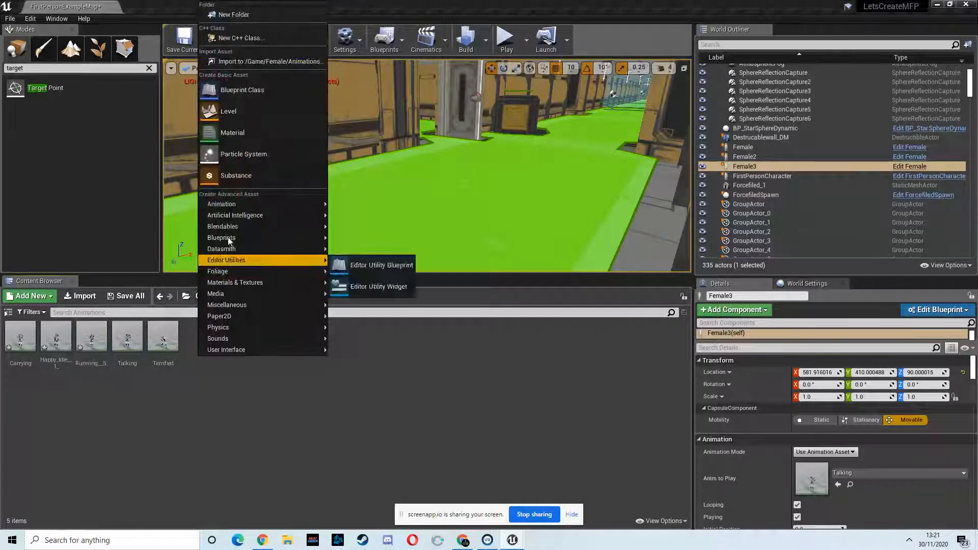
{"action": "mouse_move", "coordinate": [267, 205]}
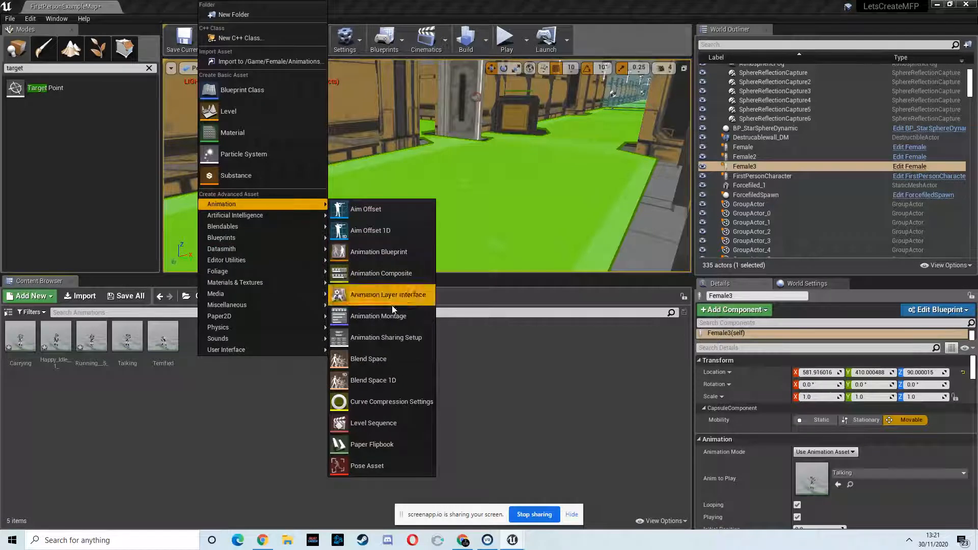
{"action": "left_click", "coordinate": [379, 364]}
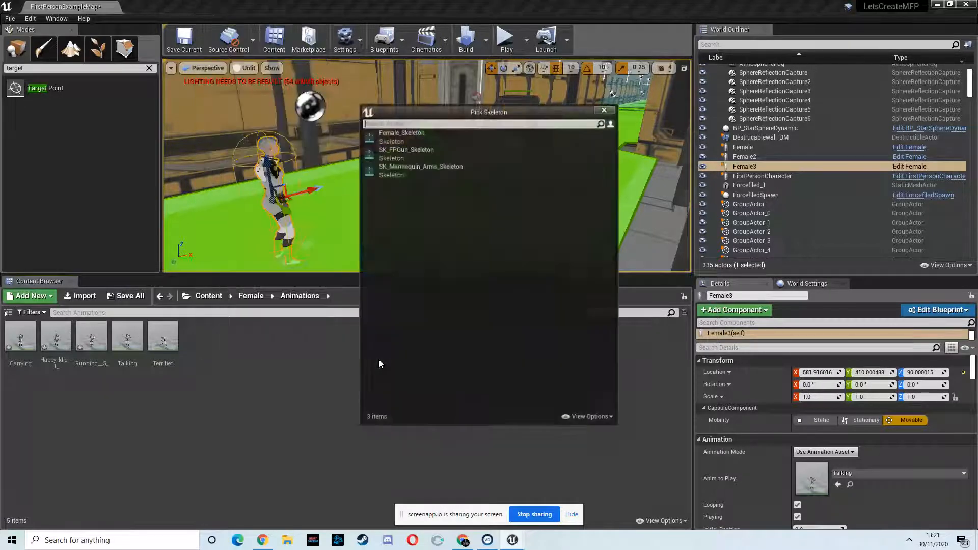
{"action": "left_click", "coordinate": [607, 111]}
- Create a Blend Space 1D in the Animations folder using Female_Skeleton and name it Female_BS
{"action": "right_click", "coordinate": [191, 341]}
{"action": "mouse_move", "coordinate": [236, 379]}
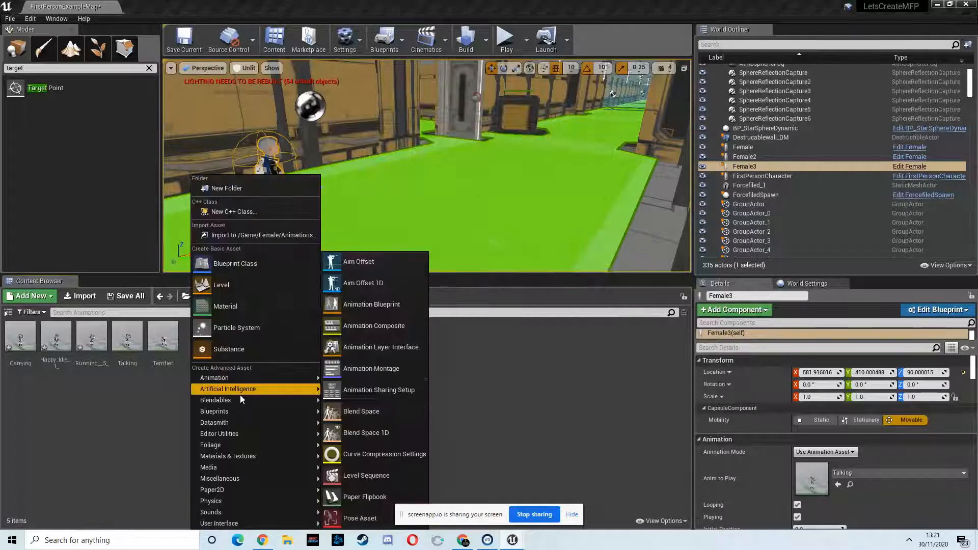
{"action": "left_click", "coordinate": [378, 433]}
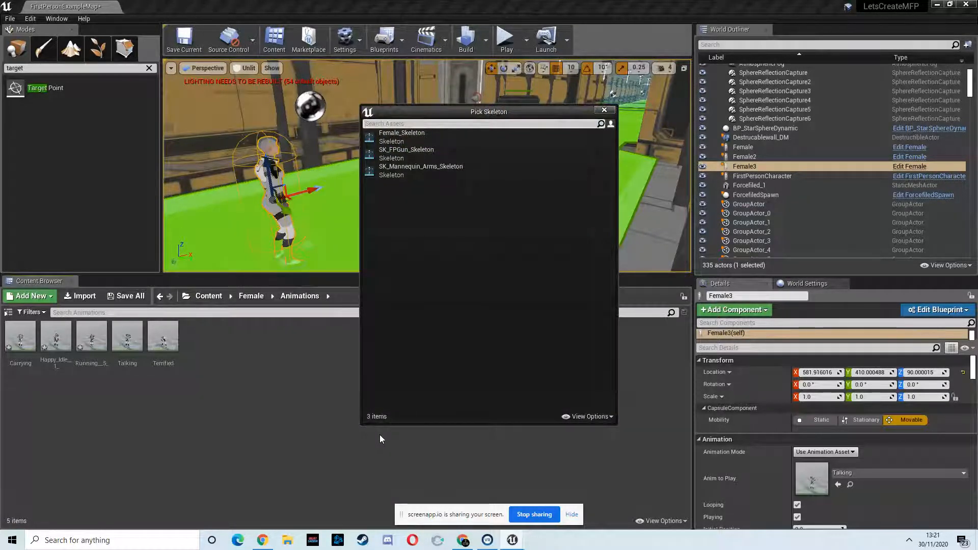
{"action": "left_click", "coordinate": [403, 133]}
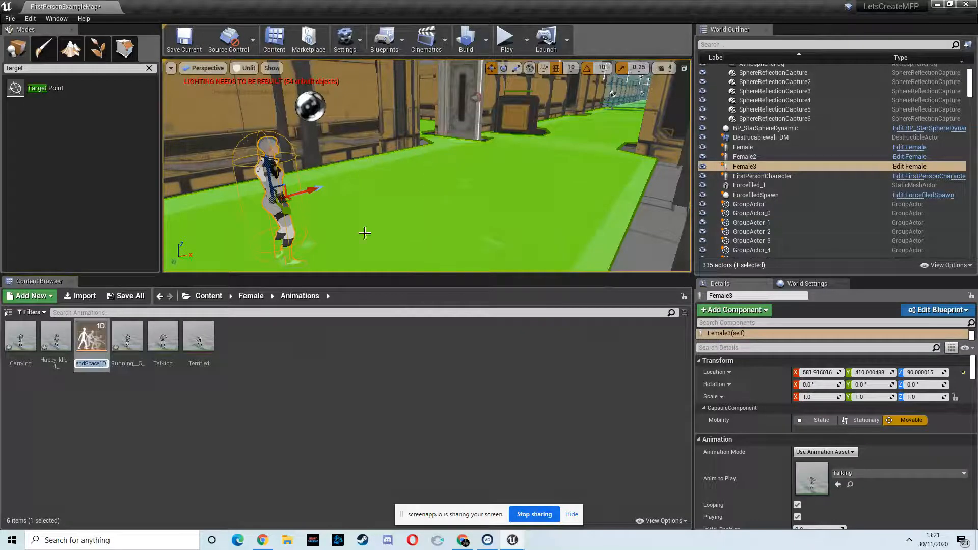
{"action": "type", "text": "Fe"}
{"action": "key", "text": "Return"}
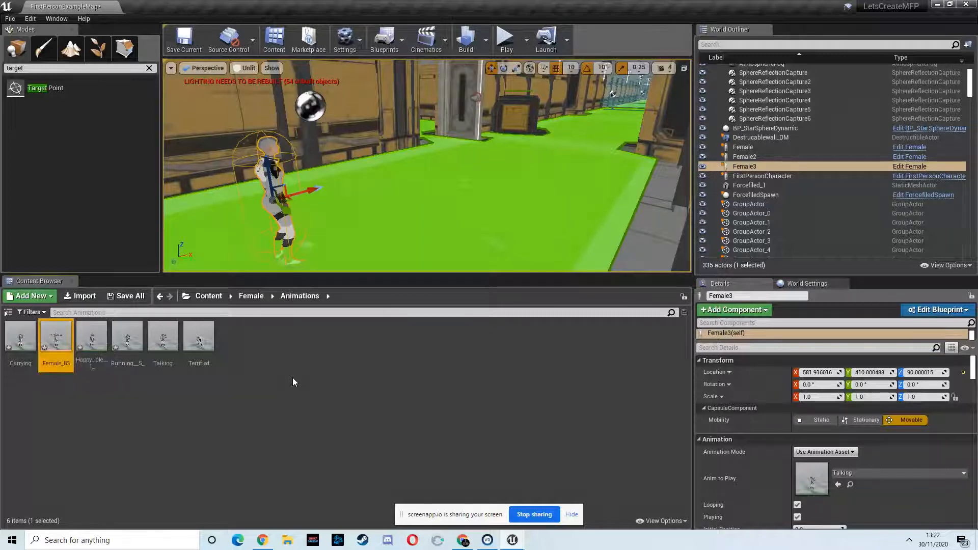
- Open Female_BS and name its horizontal axis Speed with a maximum axis value of 600
{"action": "double_click", "coordinate": [56, 335]}
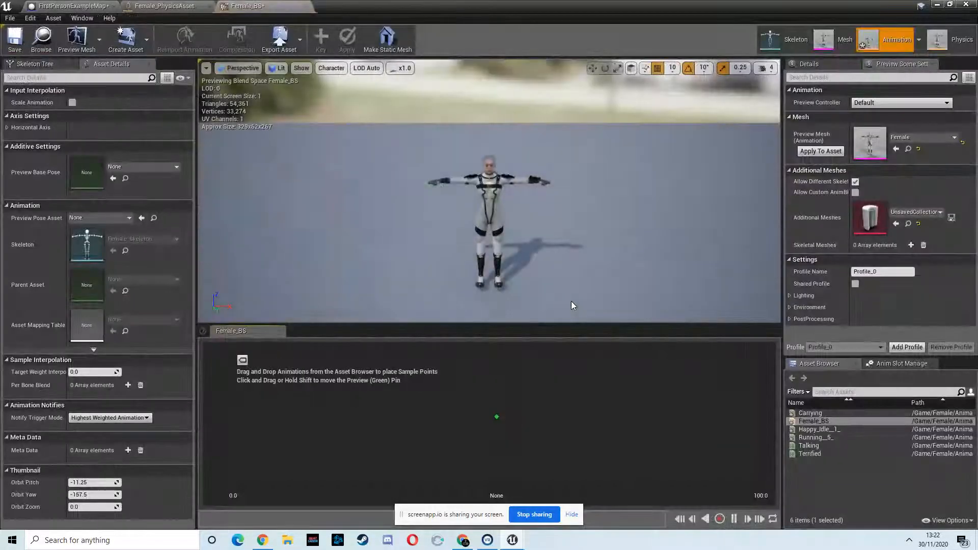
{"action": "left_click", "coordinate": [7, 127]}
{"action": "left_click", "coordinate": [102, 139]}
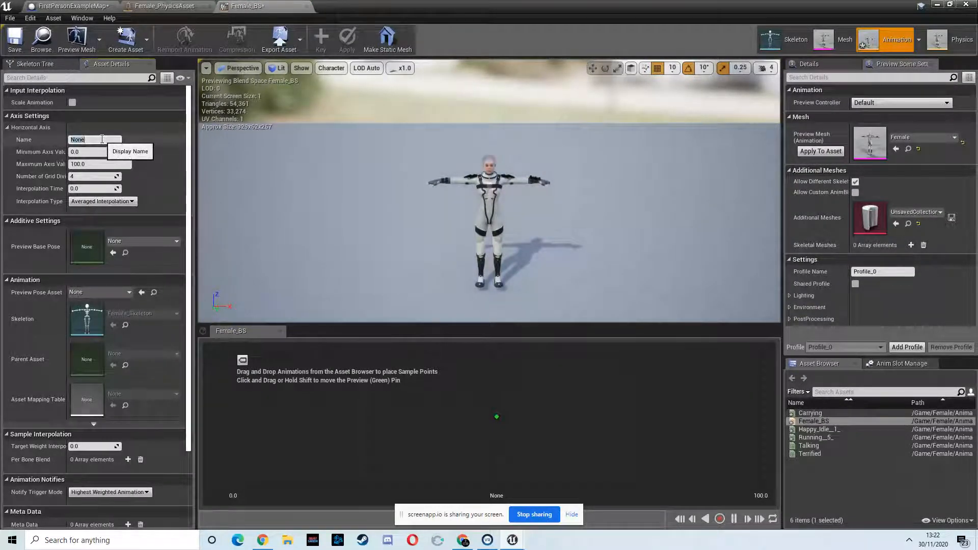
{"action": "type", "text": "Speed"}
{"action": "left_click", "coordinate": [101, 164]}
{"action": "type", "text": "600"}
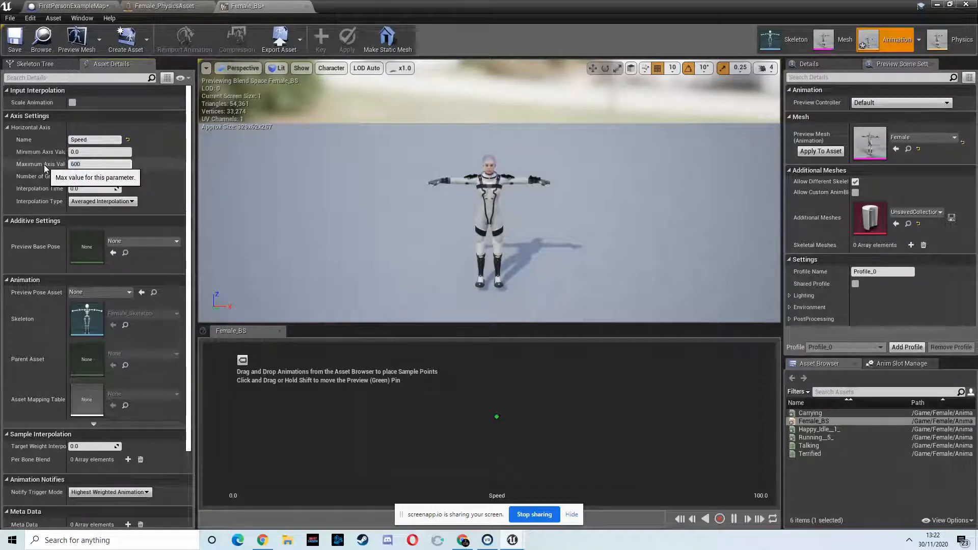
- Set the horizontal axis number of grid divisions to 6
{"action": "left_click", "coordinate": [76, 177]}
{"action": "type", "text": "6"}
{"action": "left_click", "coordinate": [75, 189]}
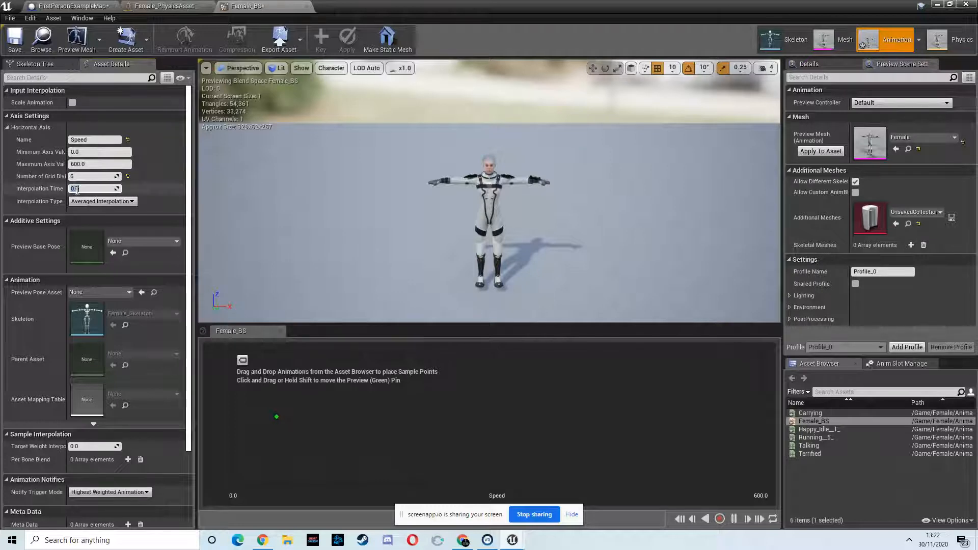
- Set the interpolation time to 0.2 and add the Carrying animation as a blend sample at speed 0
{"action": "type", "text": "0.2"}
{"action": "key", "text": "Return"}
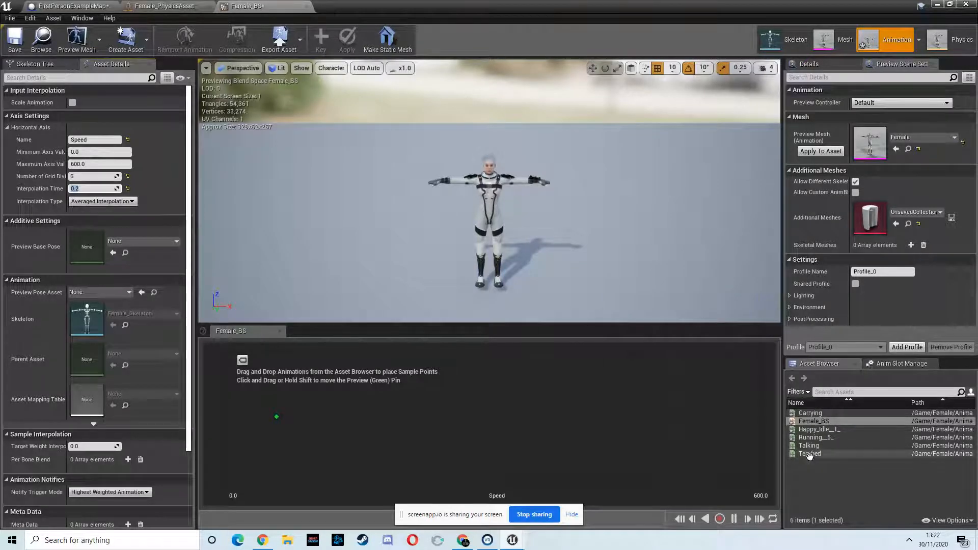
{"action": "left_click_drag", "start_coordinate": [809, 413], "coordinate": [273, 422]}
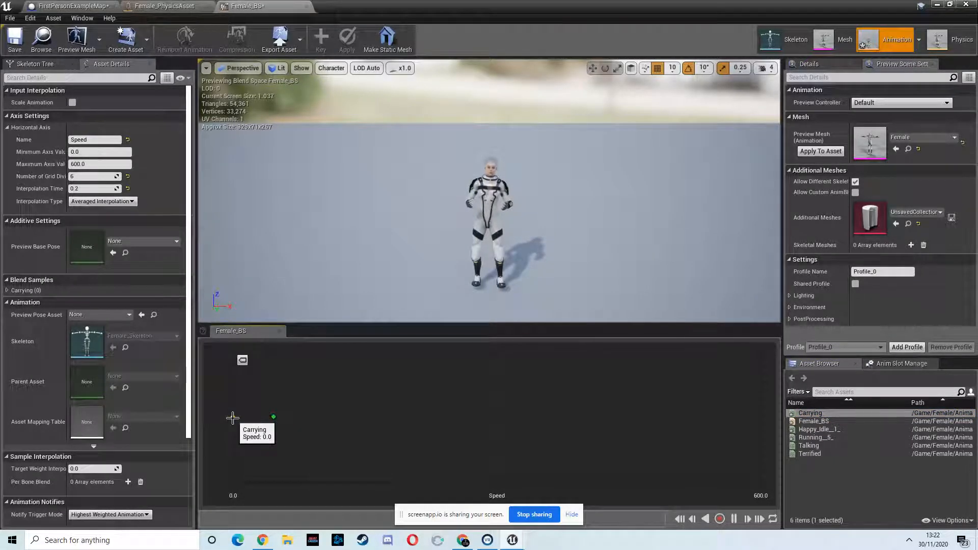
{"action": "left_click", "coordinate": [959, 6]}
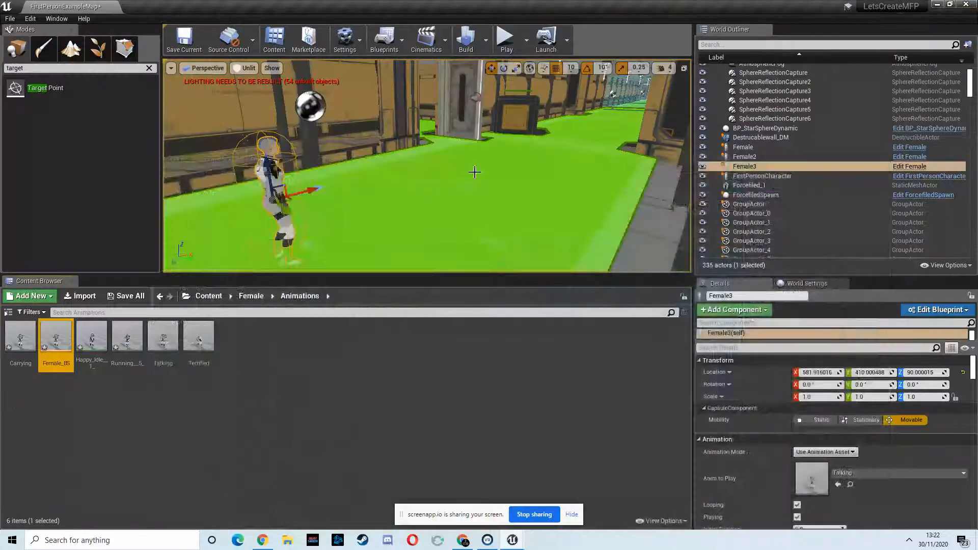
- Duplicate the Female blueprint in the Female Blueprints folder and name the copy Carry_Female_BP
{"action": "left_click", "coordinate": [250, 298]}
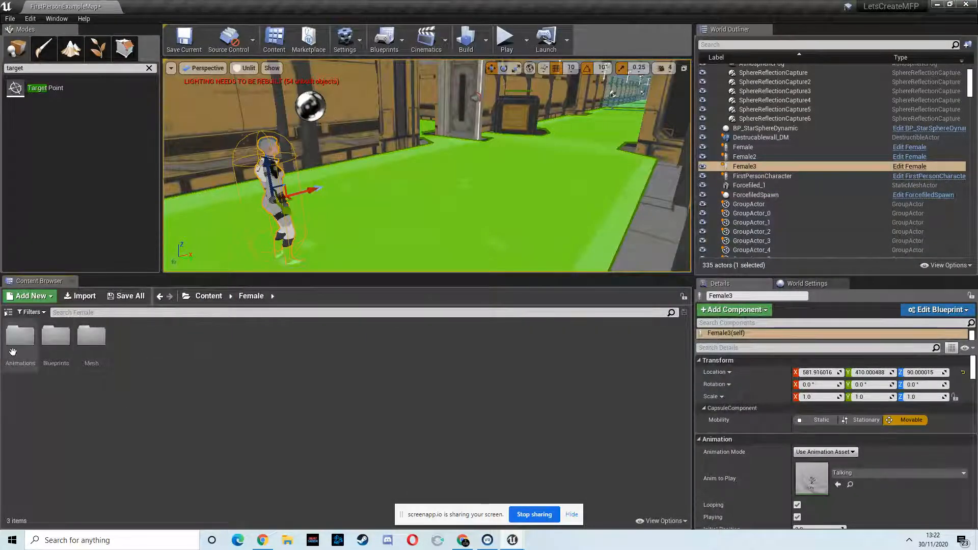
{"action": "double_click", "coordinate": [55, 337]}
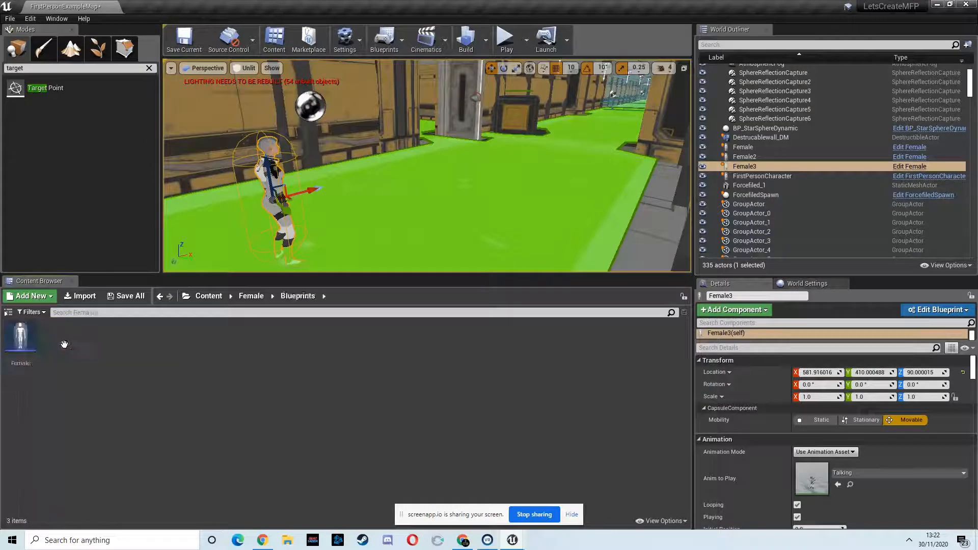
{"action": "right_click", "coordinate": [20, 341]}
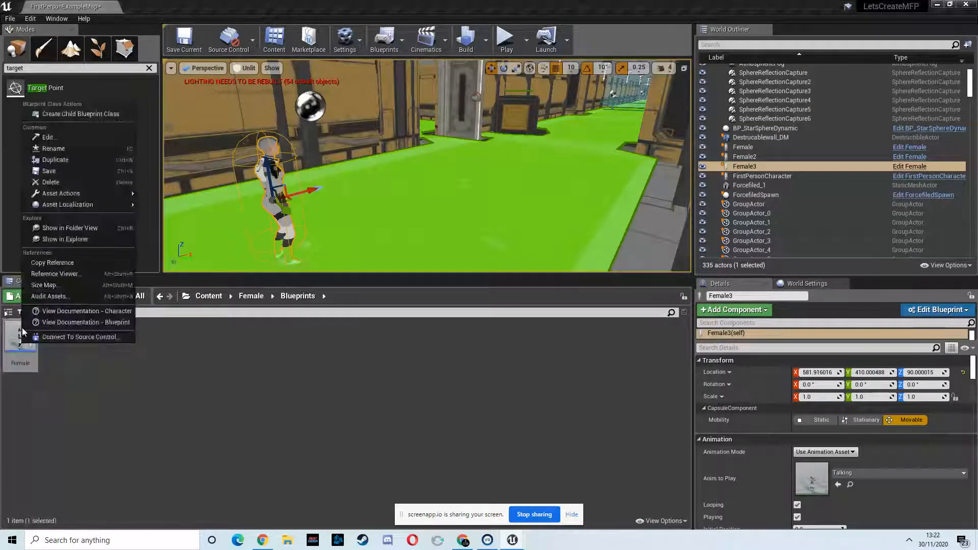
{"action": "left_click", "coordinate": [62, 160]}
{"action": "type", "text": "Ca"}
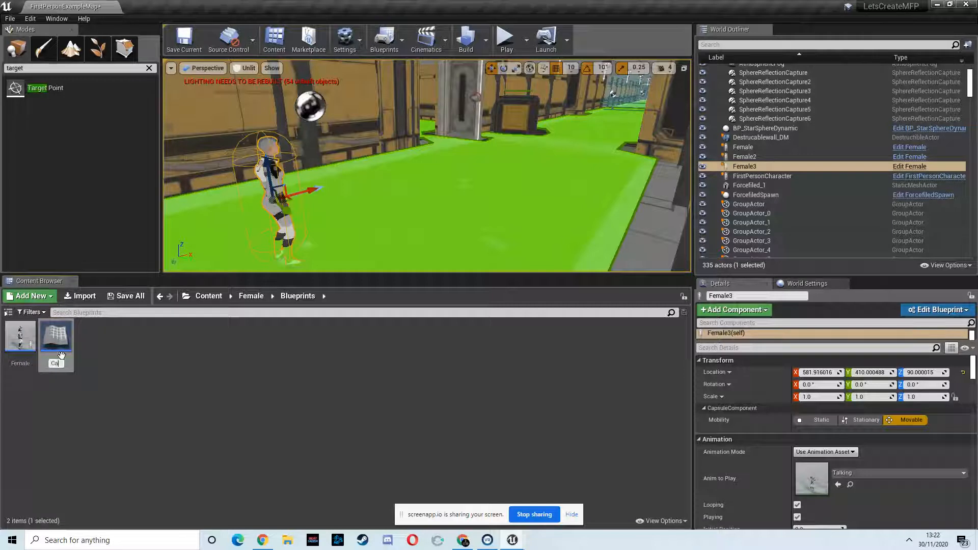
{"action": "type", "text": "rry_"}
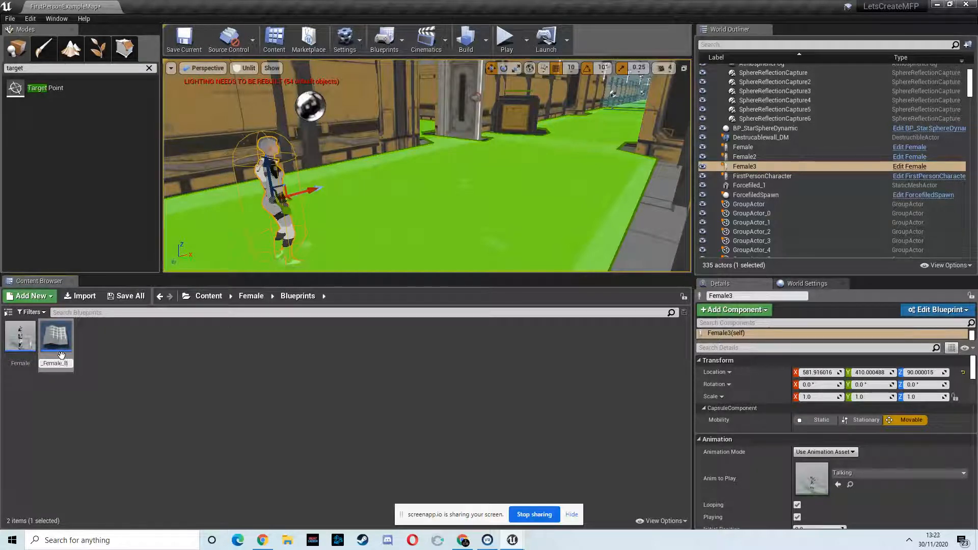
{"action": "type", "text": "Female_BP"}
{"action": "key", "text": "Return"}
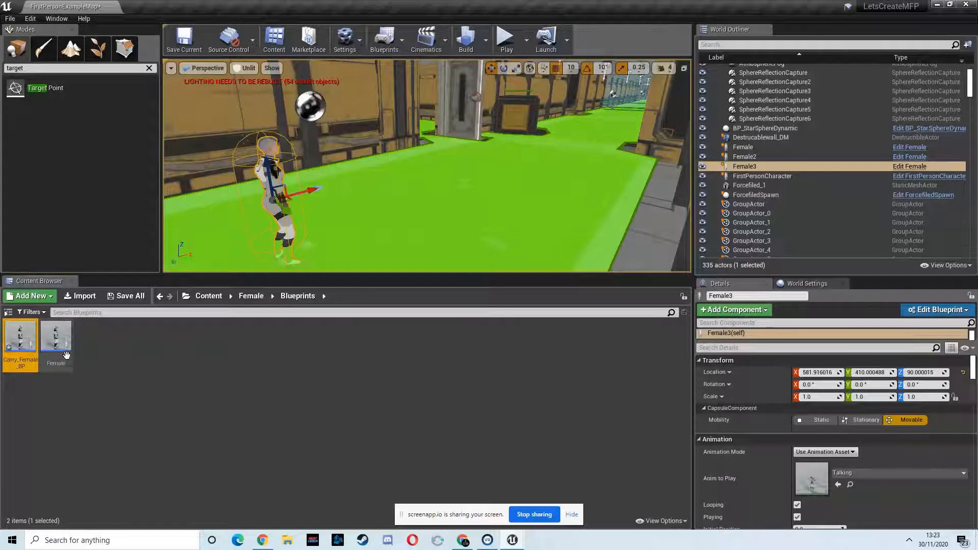
- Open the Female blueprint in the full blueprint editor to inspect it, then close it
{"action": "double_click", "coordinate": [65, 343]}
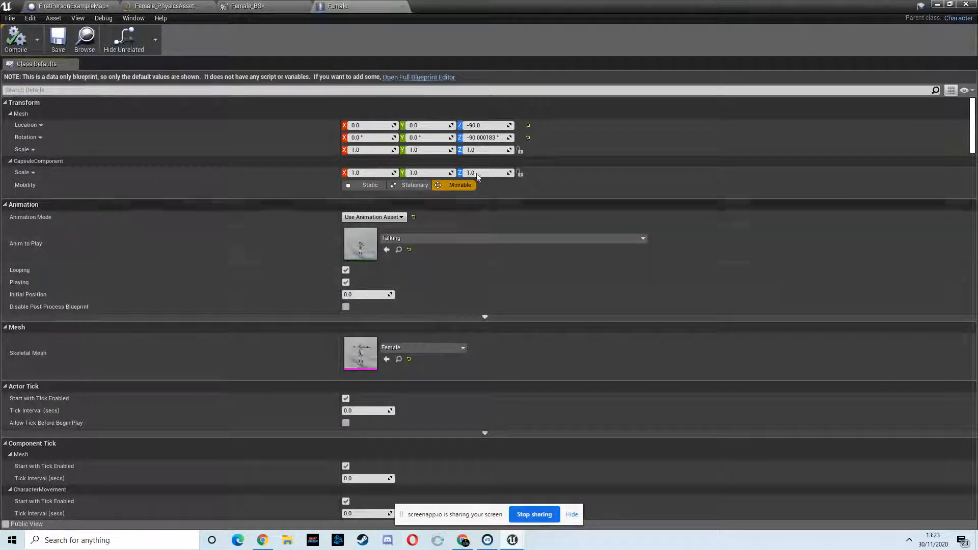
{"action": "left_click", "coordinate": [428, 77]}
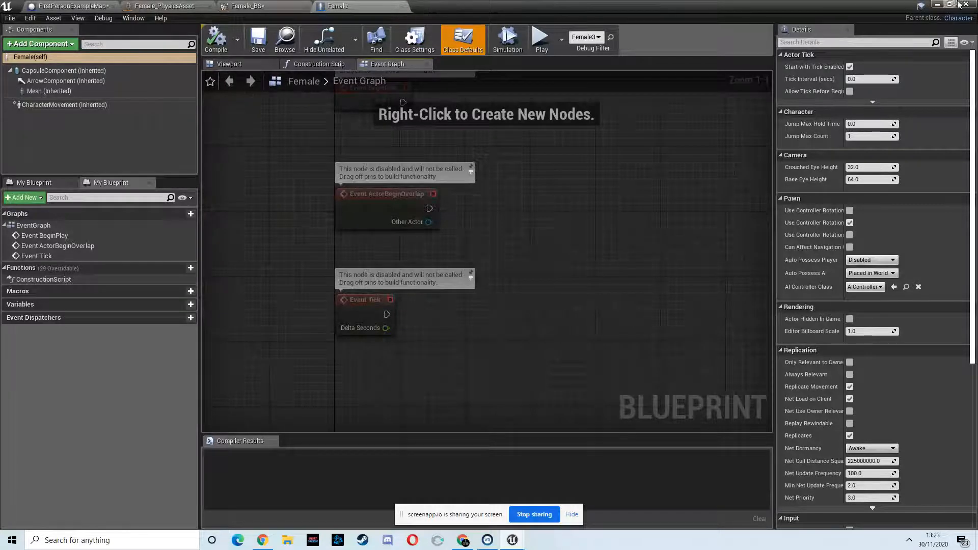
{"action": "left_click", "coordinate": [939, 5]}
{"action": "left_click", "coordinate": [93, 341]}
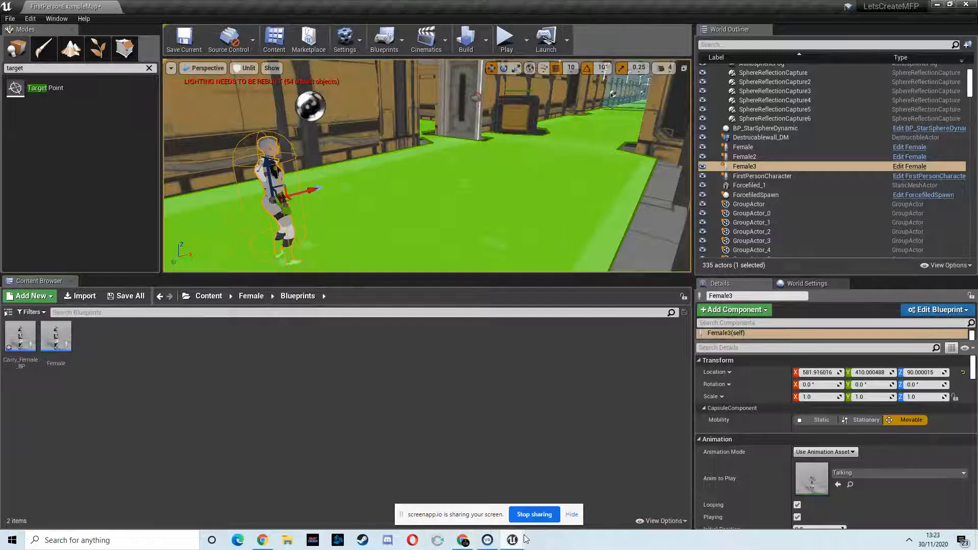
{"action": "mouse_move", "coordinate": [513, 538]}
{"action": "left_click", "coordinate": [527, 484]}
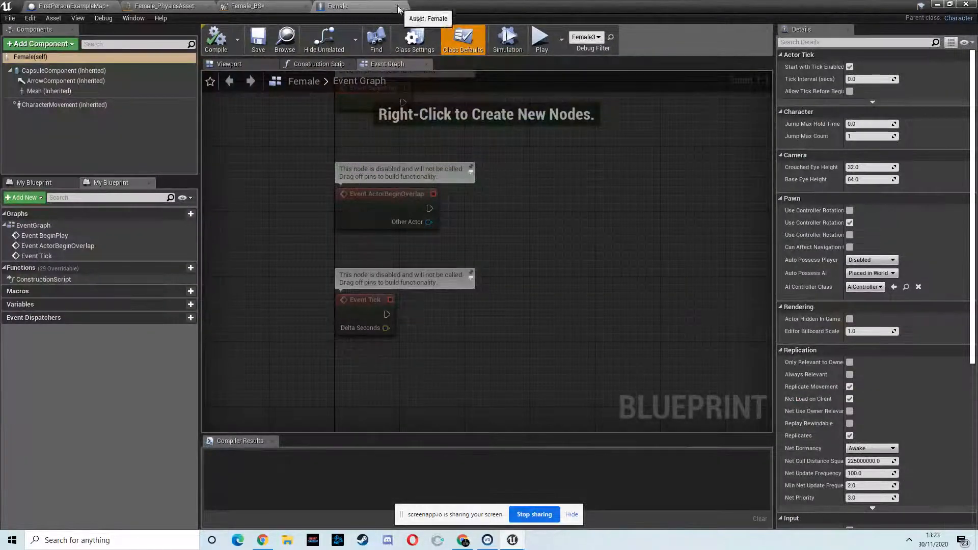
{"action": "left_click", "coordinate": [395, 6]}
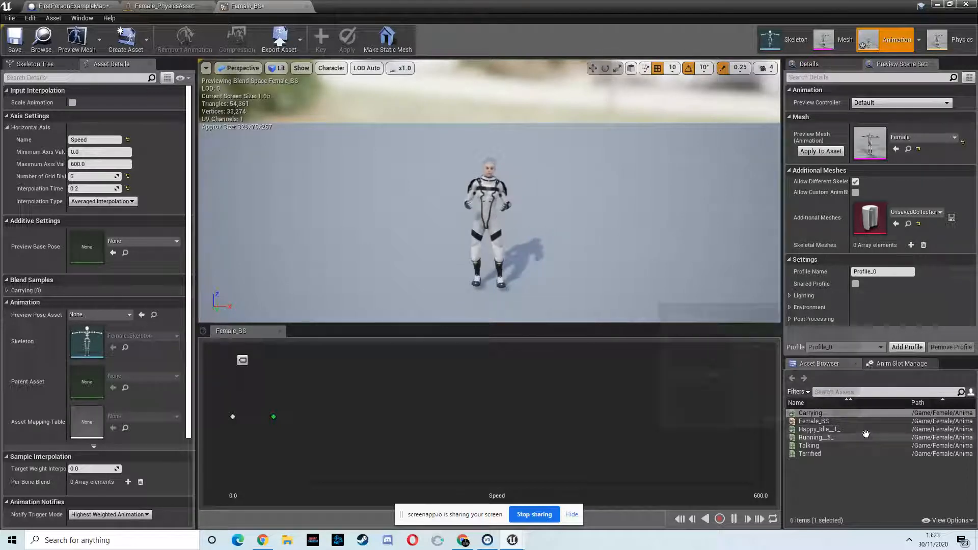
- Add the Running animation to the blend space as a sample at a speed of about 400
{"action": "left_click_drag", "start_coordinate": [866, 436], "coordinate": [585, 416]}
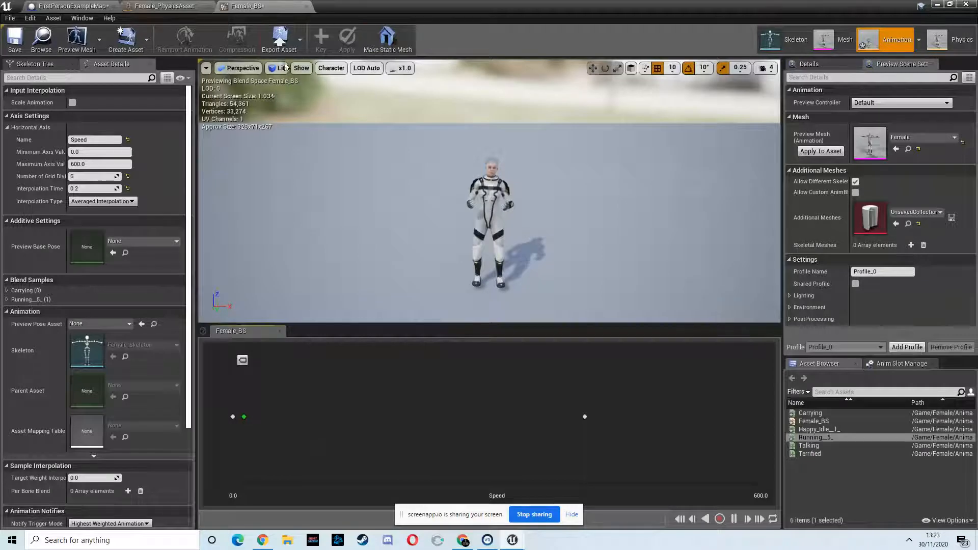
{"action": "left_click", "coordinate": [938, 4]}
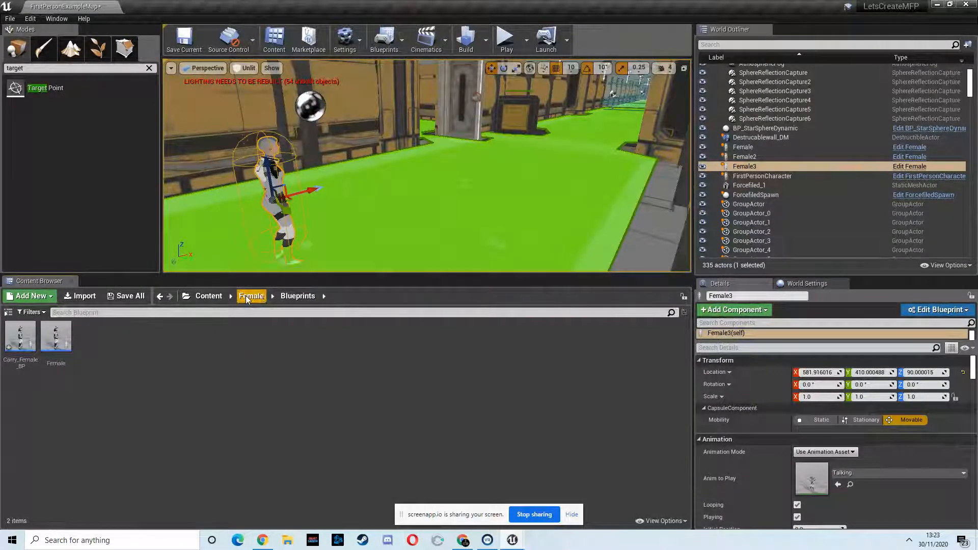
- Create an Animation Blueprint targeting Female_Skeleton in the Female Animations folder
{"action": "left_click", "coordinate": [251, 296]}
{"action": "double_click", "coordinate": [12, 345]}
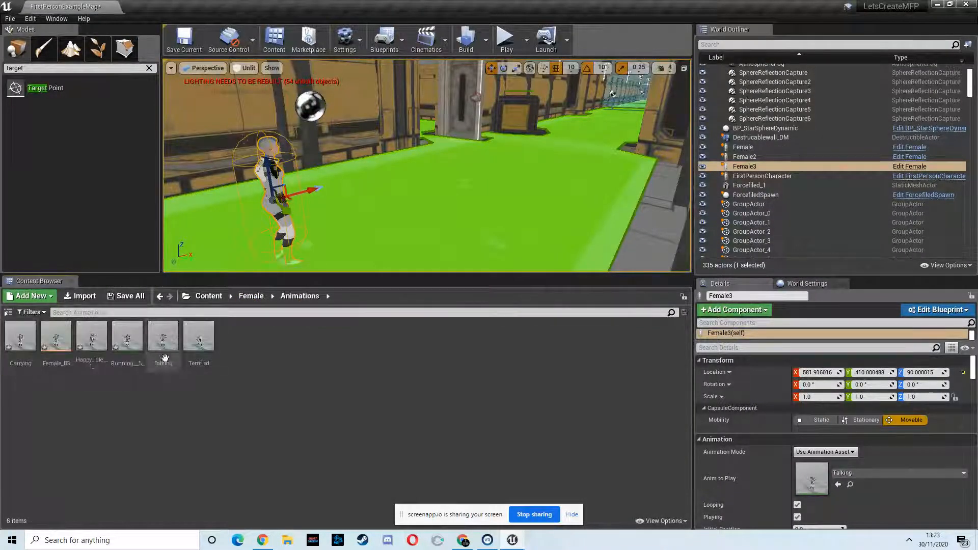
{"action": "right_click", "coordinate": [230, 347]}
{"action": "mouse_move", "coordinate": [273, 381]}
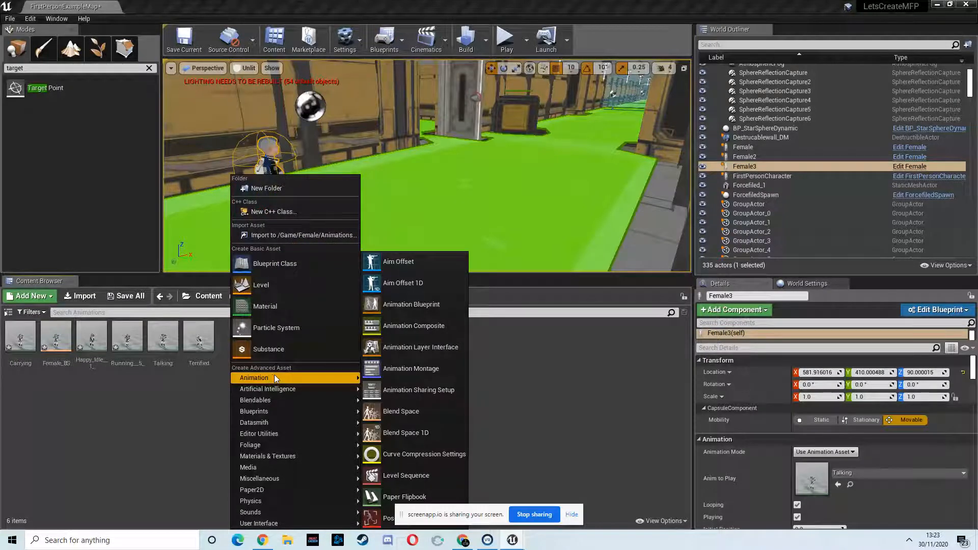
{"action": "left_click", "coordinate": [414, 304]}
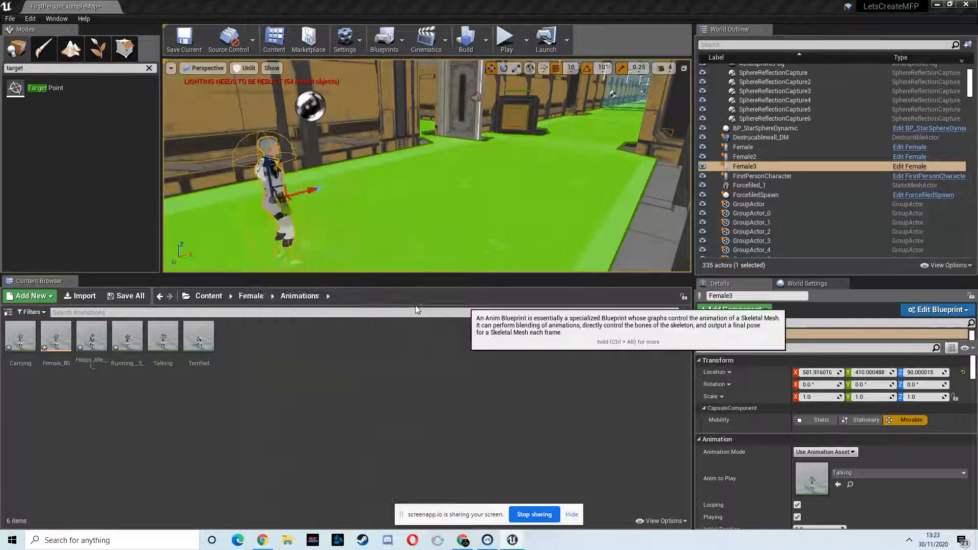
{"action": "left_click", "coordinate": [419, 316]}
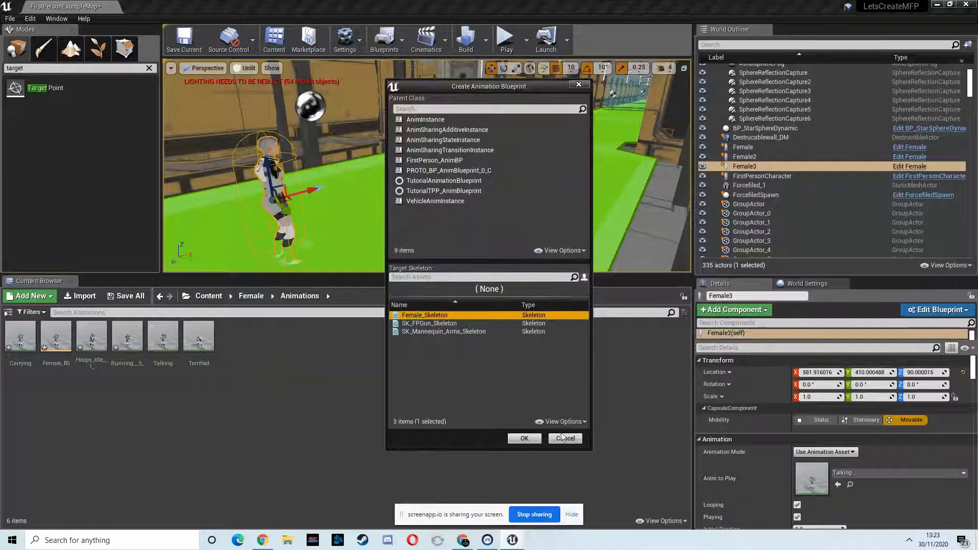
{"action": "left_click", "coordinate": [524, 438]}
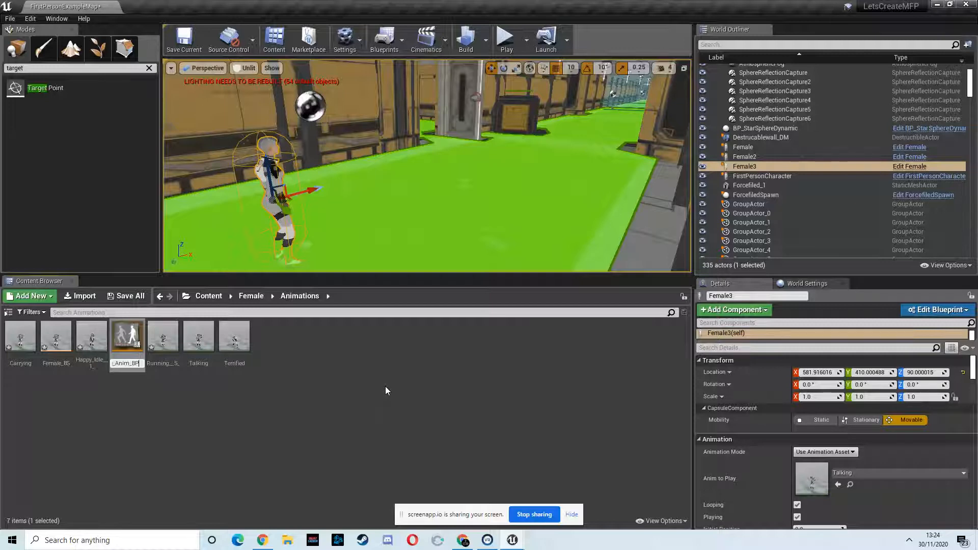
{"action": "key", "text": "Return"}
- Open Female_Anim_BP and add a new state machine connected to the Output Pose result
{"action": "double_click", "coordinate": [59, 337]}
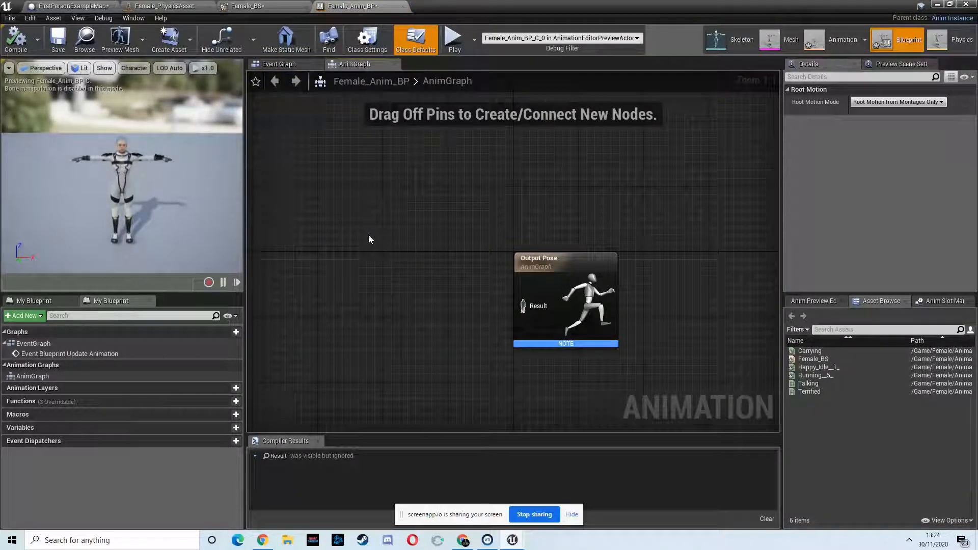
{"action": "left_click_drag", "start_coordinate": [571, 267], "coordinate": [602, 264]}
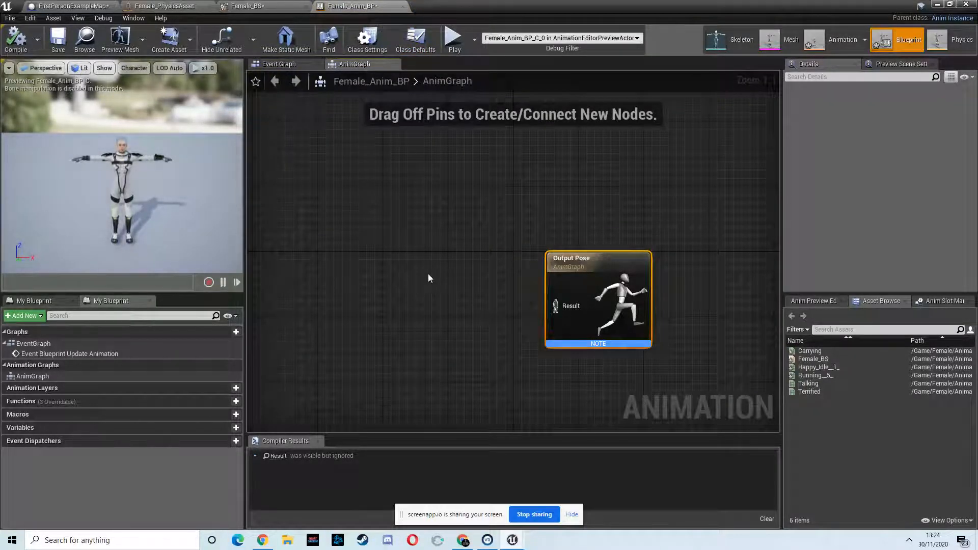
{"action": "right_click", "coordinate": [429, 274]}
{"action": "type", "text": "new"}
{"action": "type", "text": "s"}
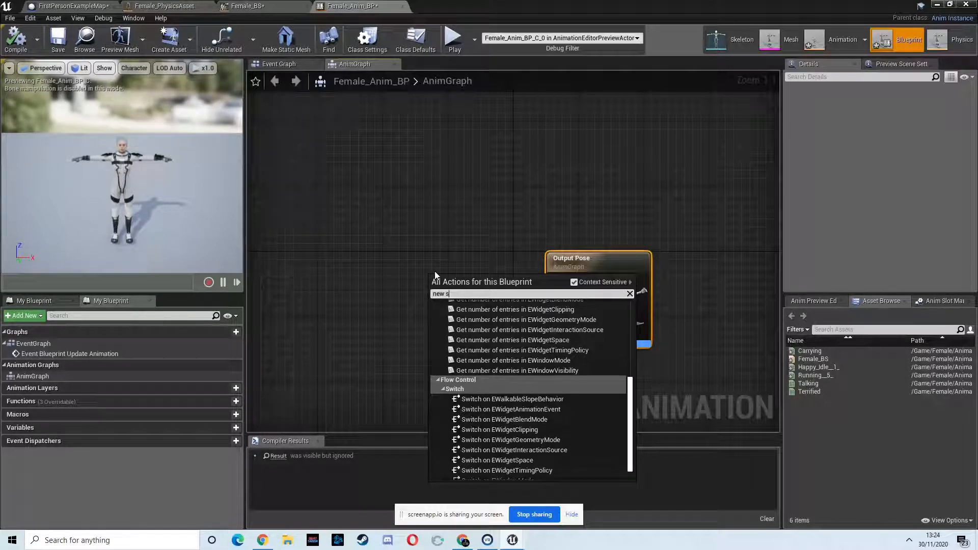
{"action": "type", "text": "ta"}
{"action": "left_click", "coordinate": [490, 314]}
{"action": "left_click_drag", "start_coordinate": [456, 297], "coordinate": [555, 306]}
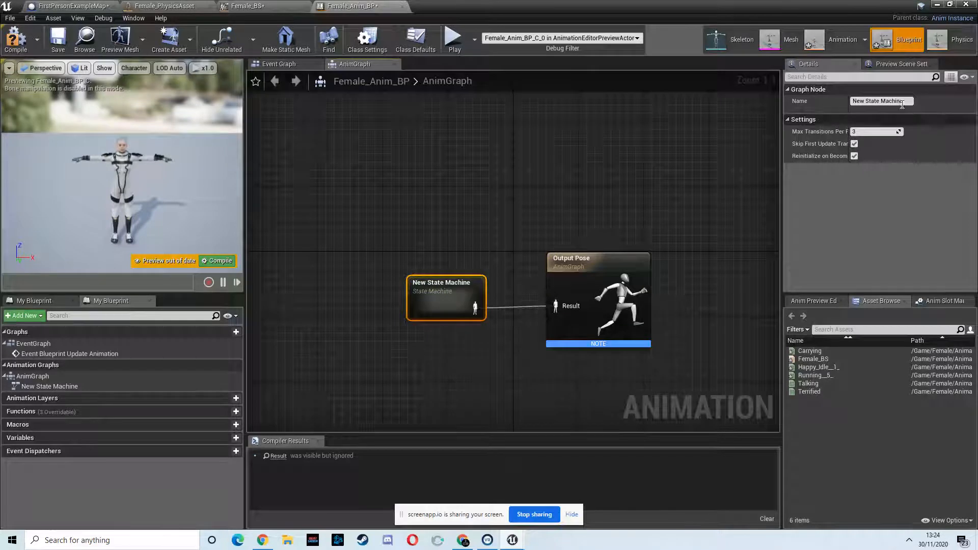
- Rename the state machine Locomotion
{"action": "type", "text": "Lo"}
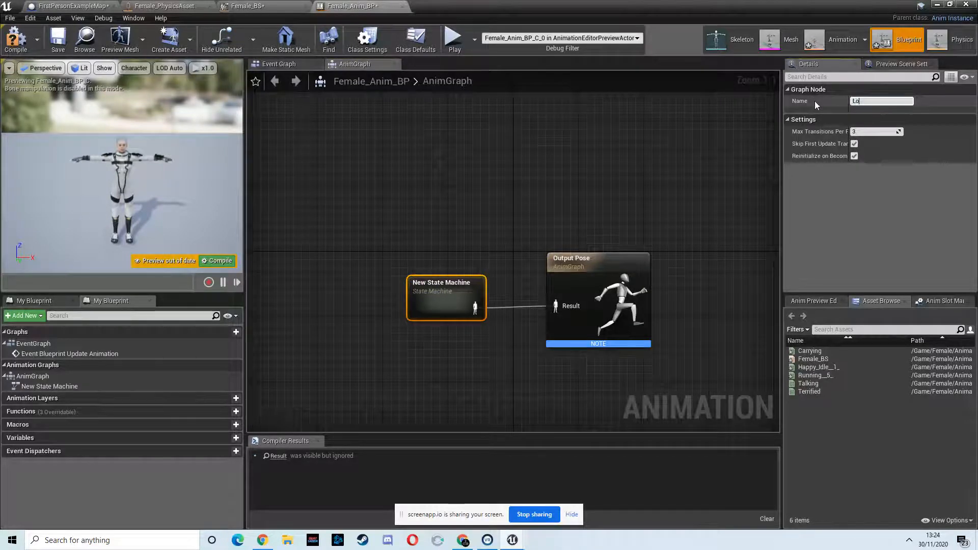
{"action": "type", "text": "comotion"}
{"action": "key", "text": "Return"}
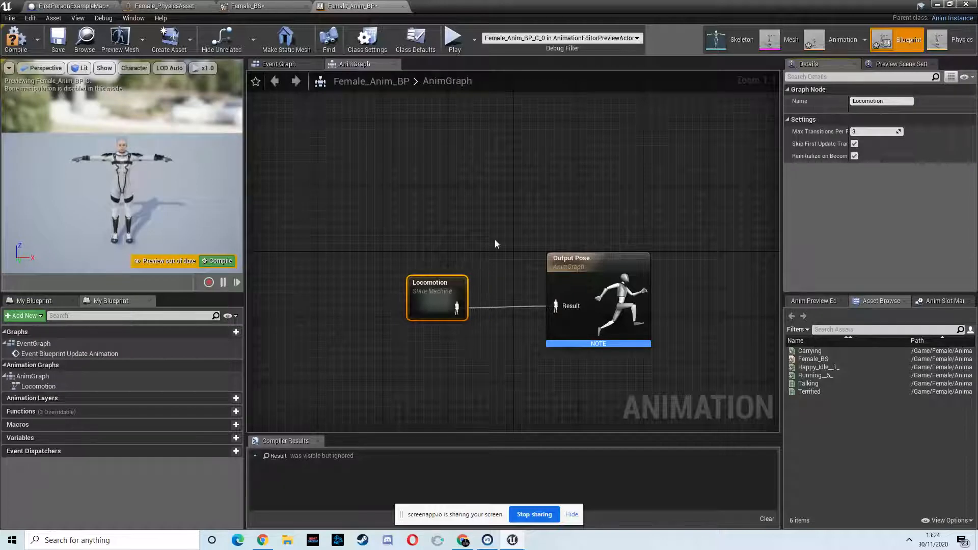
- Inside Locomotion, add the Female_BS blend space as a state and connect it from Entry
{"action": "double_click", "coordinate": [430, 288]}
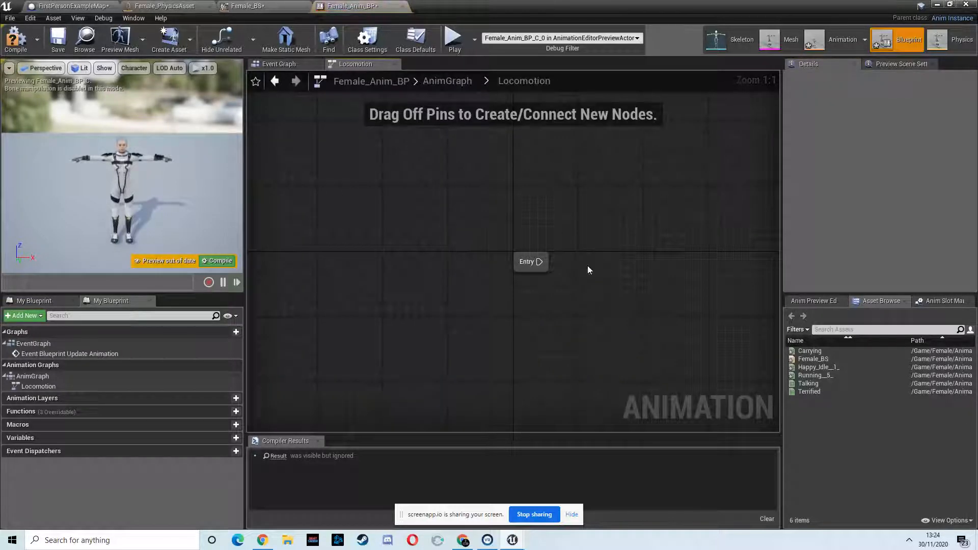
{"action": "left_click_drag", "start_coordinate": [818, 360], "coordinate": [648, 270]}
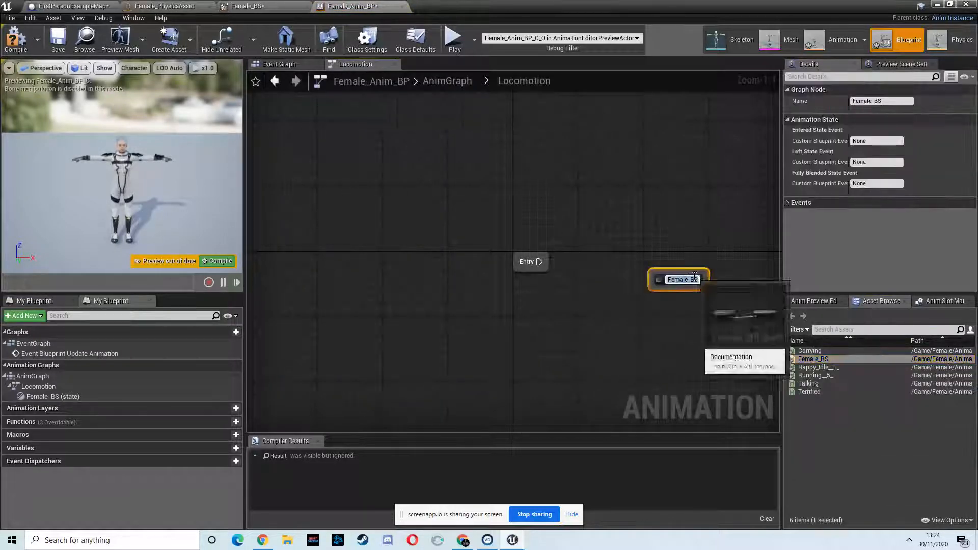
{"action": "left_click_drag", "start_coordinate": [542, 264], "coordinate": [685, 262]}
{"action": "right_click", "coordinate": [684, 261]}
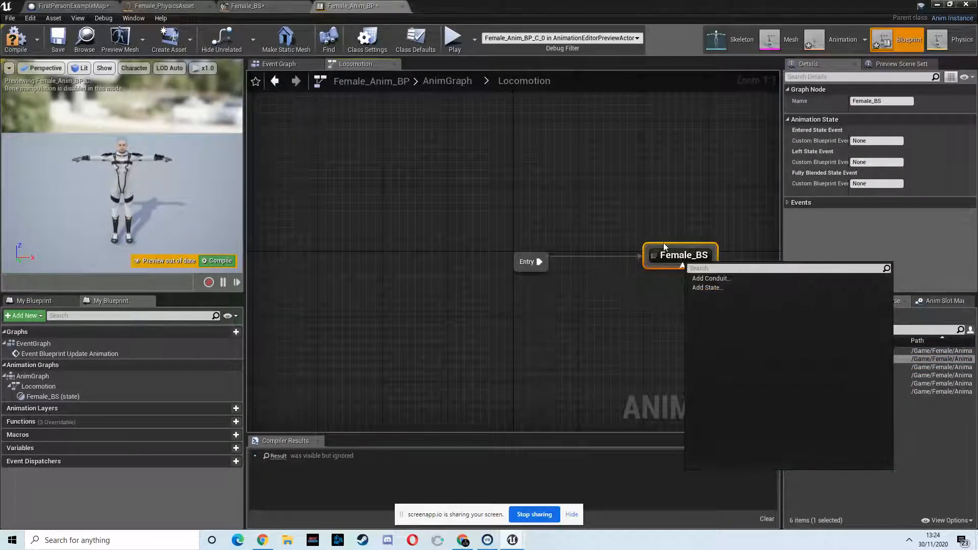
{"action": "left_click", "coordinate": [647, 230]}
- Open the Female_BS state graph and select its blend space player node
{"action": "double_click", "coordinate": [673, 257]}
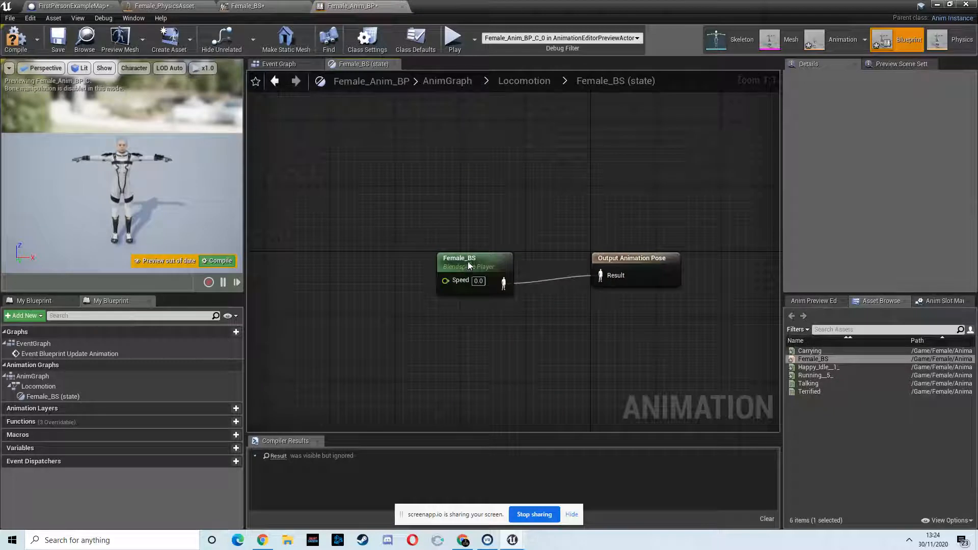
{"action": "left_click", "coordinate": [443, 257]}
{"action": "left_click_drag", "start_coordinate": [430, 272], "coordinate": [340, 235]}
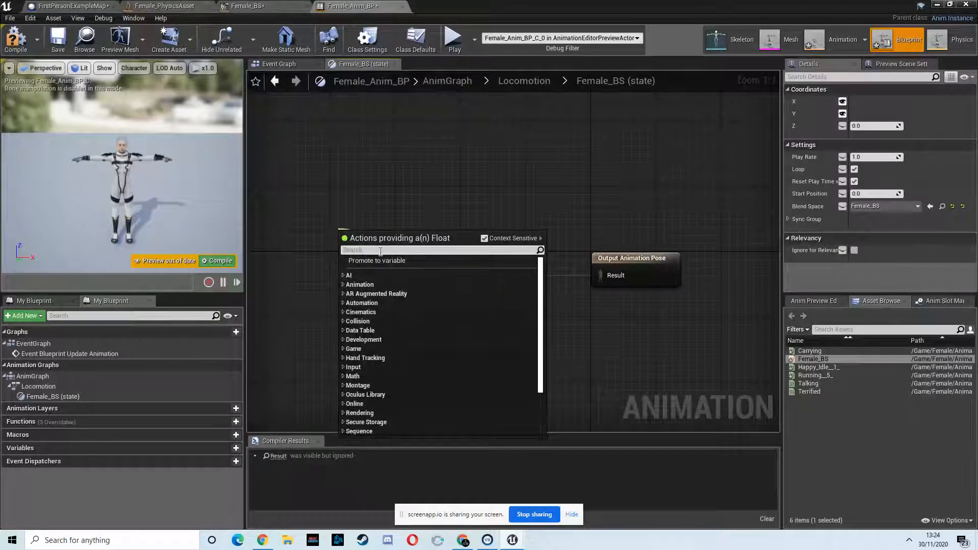
{"action": "type", "text": "speed"}
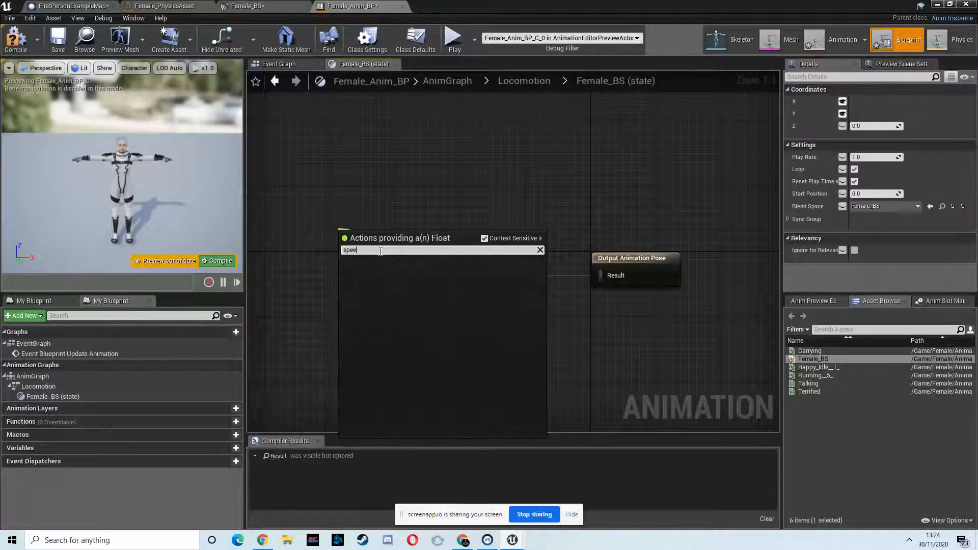
{"action": "key", "text": "BackSpace"}
{"action": "key", "text": "BackSpace"}
{"action": "key", "text": "BackSpace"}
{"action": "key", "text": "BackSpace"}
{"action": "left_click", "coordinate": [525, 181]}
- Promote the blend space player's Speed input to a float variable named Speed
{"action": "left_click_drag", "start_coordinate": [428, 273], "coordinate": [369, 233]}
{"action": "left_click", "coordinate": [429, 263]}
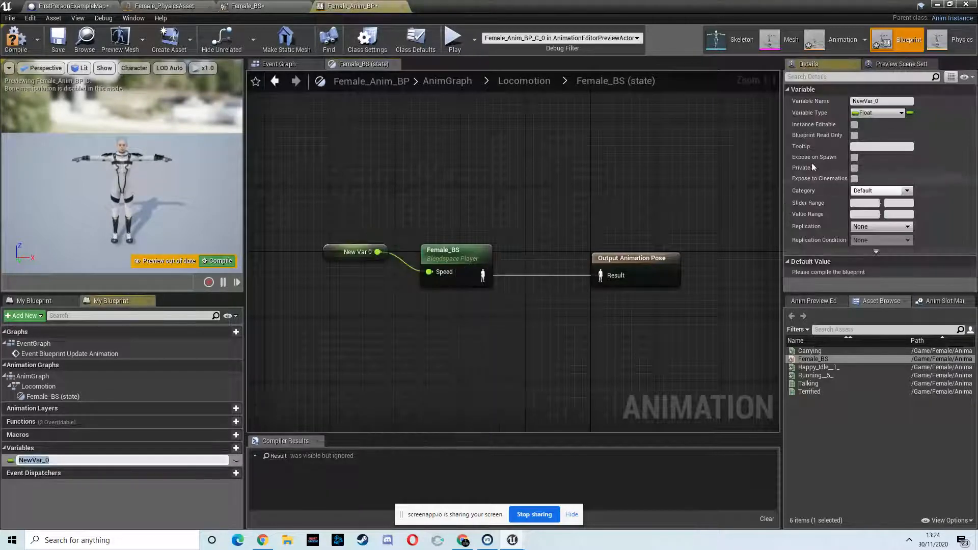
{"action": "left_click", "coordinate": [886, 101]}
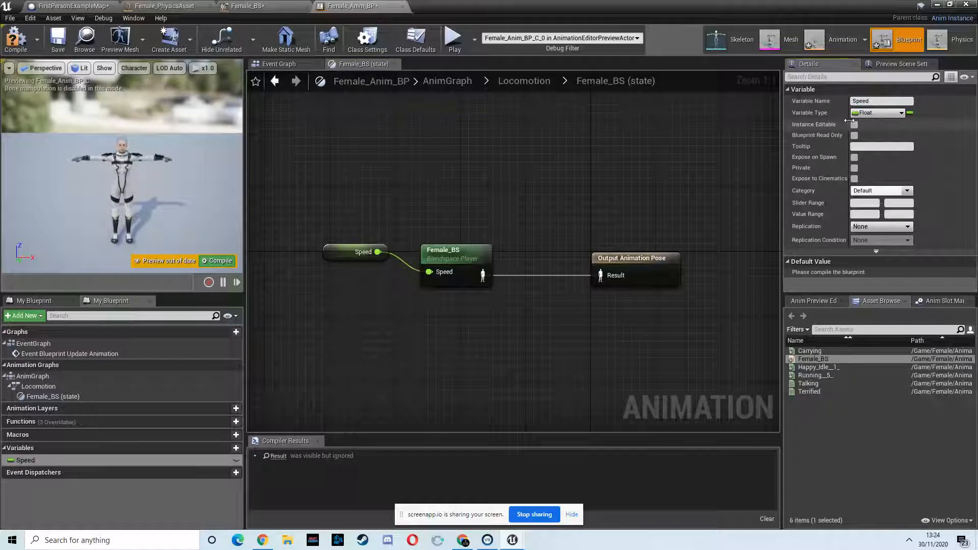
- In the Event Graph, add a Cast To Carry_Female_BP node from the Blueprint Update Animation event
{"action": "left_click", "coordinate": [278, 63]}
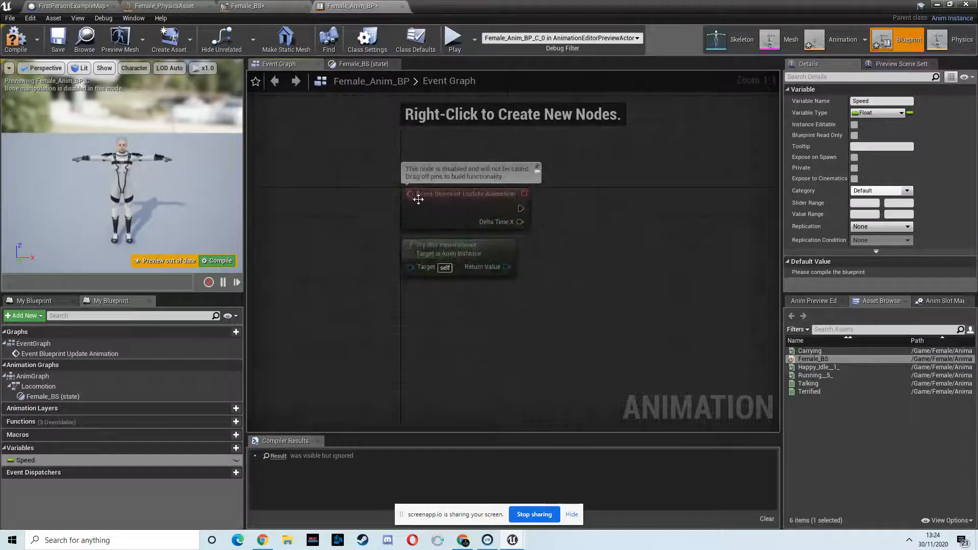
{"action": "left_click_drag", "start_coordinate": [577, 211], "coordinate": [574, 209]}
{"action": "type", "text": "c"}
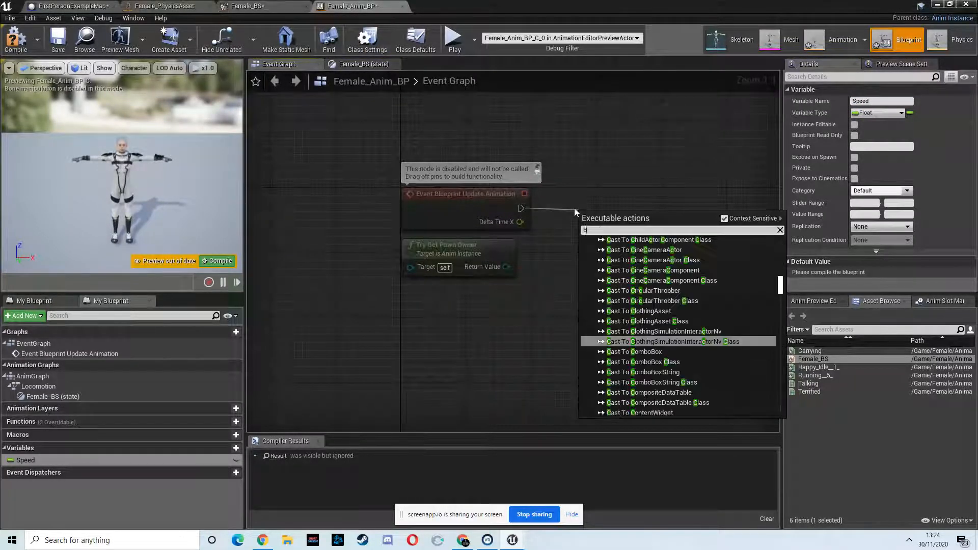
{"action": "type", "text": "ast to"}
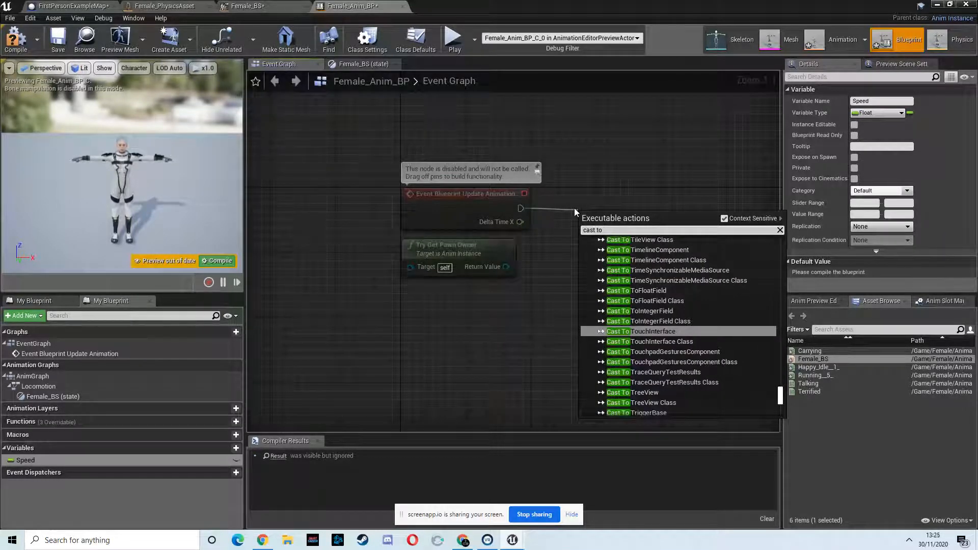
{"action": "type", "text": " femla"}
{"action": "key", "text": "BackSpace"}
{"action": "key", "text": "BackSpace"}
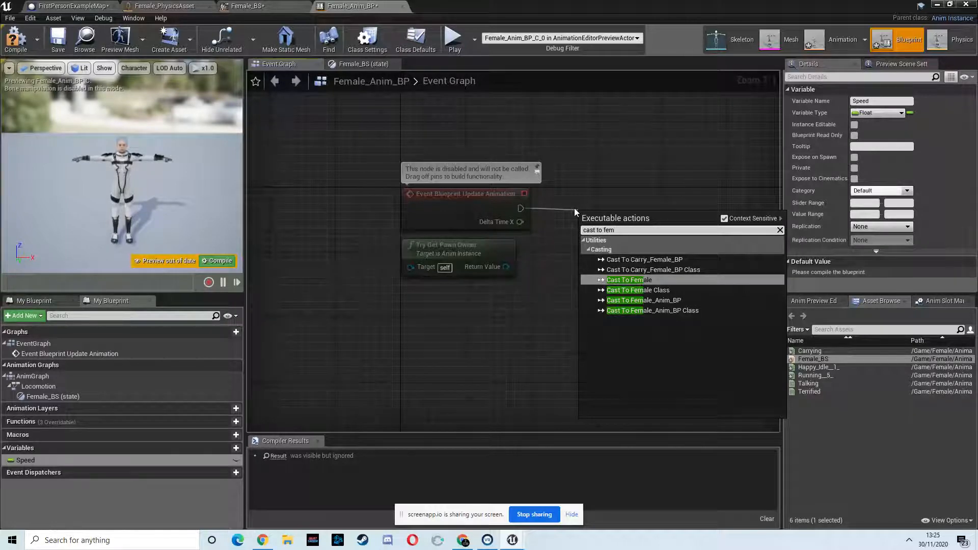
{"action": "type", "text": "ale"}
{"action": "key", "text": "BackSpace"}
{"action": "key", "text": "BackSpace"}
{"action": "key", "text": "BackSpace"}
{"action": "key", "text": "BackSpace"}
{"action": "key", "text": "BackSpace"}
{"action": "key", "text": "BackSpace"}
{"action": "type", "text": "carry"}
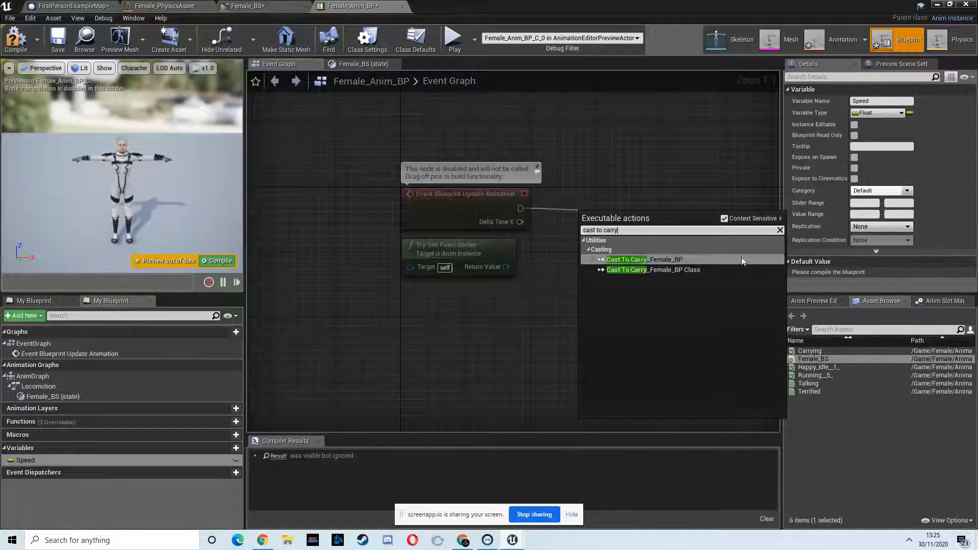
{"action": "left_click", "coordinate": [637, 260]}
- Connect Try Get Pawn Owner's return value to the cast's Object and add a Get Velocity node from the cast output
{"action": "left_click_drag", "start_coordinate": [615, 218], "coordinate": [641, 193]}
{"action": "left_click_drag", "start_coordinate": [506, 267], "coordinate": [614, 222]}
{"action": "right_click_drag", "start_coordinate": [741, 225], "coordinate": [586, 214]}
{"action": "left_click_drag", "start_coordinate": [556, 225], "coordinate": [599, 266]}
{"action": "type", "text": "get v"}
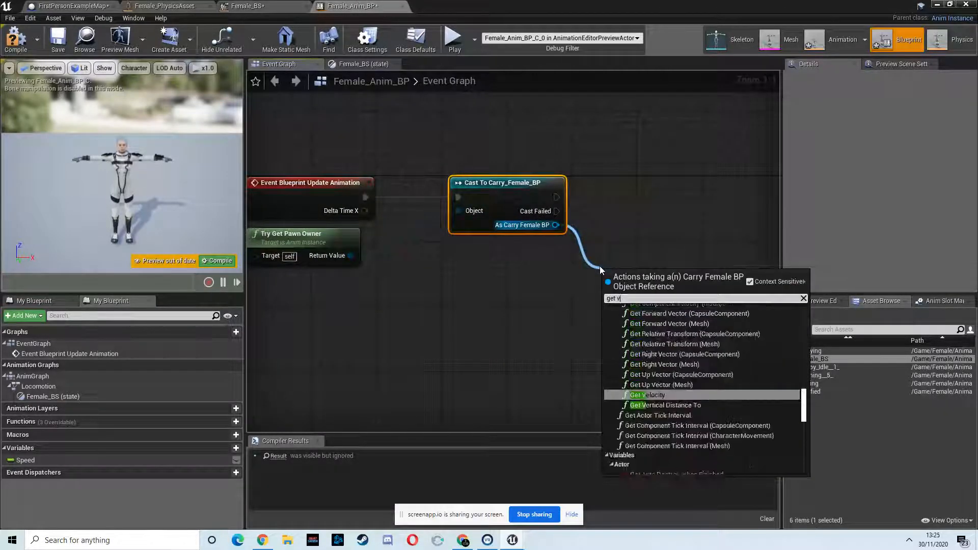
{"action": "type", "text": "el"}
{"action": "left_click", "coordinate": [661, 441]}
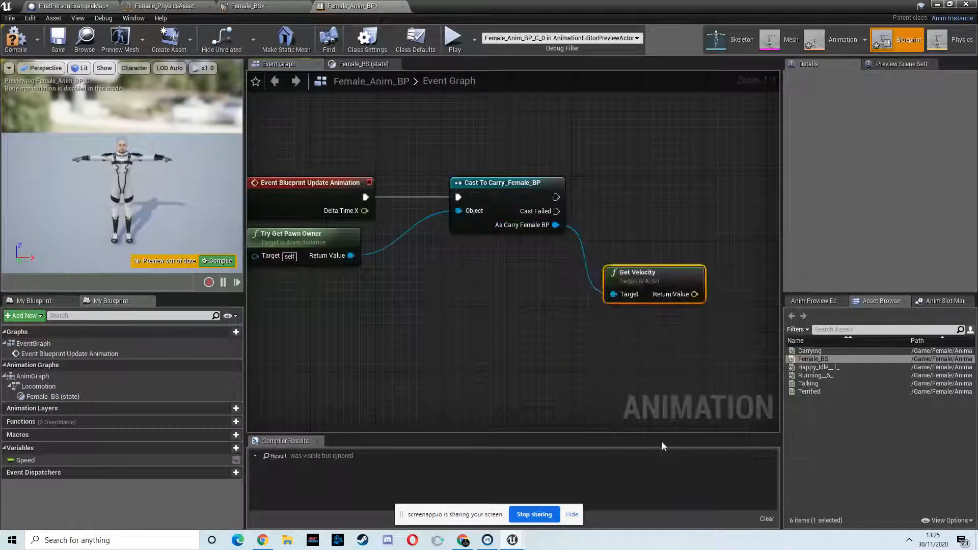
- Add a Get Actor Forward Vector node targeting the cast's Carry Female BP output
{"action": "left_click_drag", "start_coordinate": [556, 228], "coordinate": [617, 329]}
{"action": "type", "text": "get forward"}
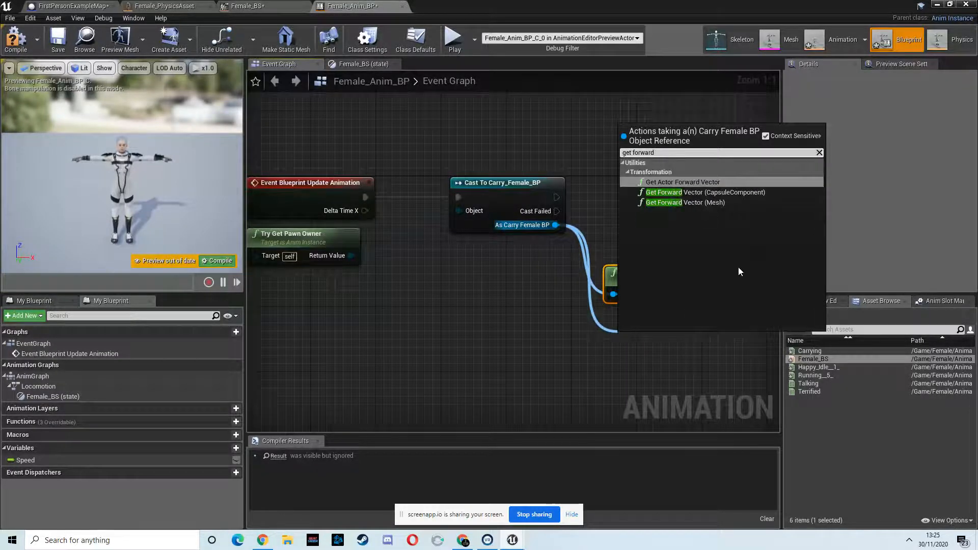
{"action": "left_click", "coordinate": [683, 182]}
{"action": "left_click_drag", "start_coordinate": [685, 269], "coordinate": [715, 269]}
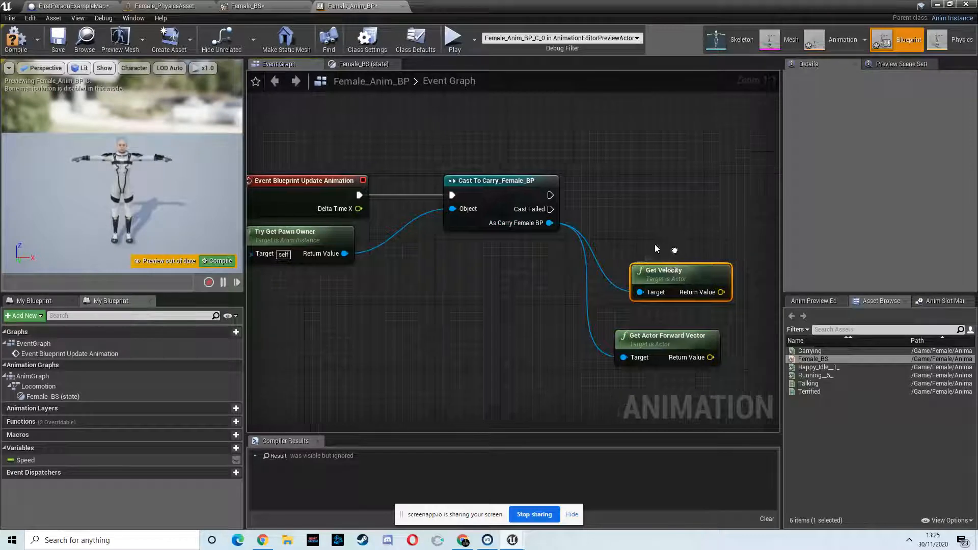
- Add a Dot Product node combining the velocity and the actor forward vector
{"action": "right_click_drag", "start_coordinate": [545, 295], "coordinate": [404, 270]}
{"action": "left_click_drag", "start_coordinate": [586, 269], "coordinate": [616, 295]}
{"action": "type", "text": "dot"}
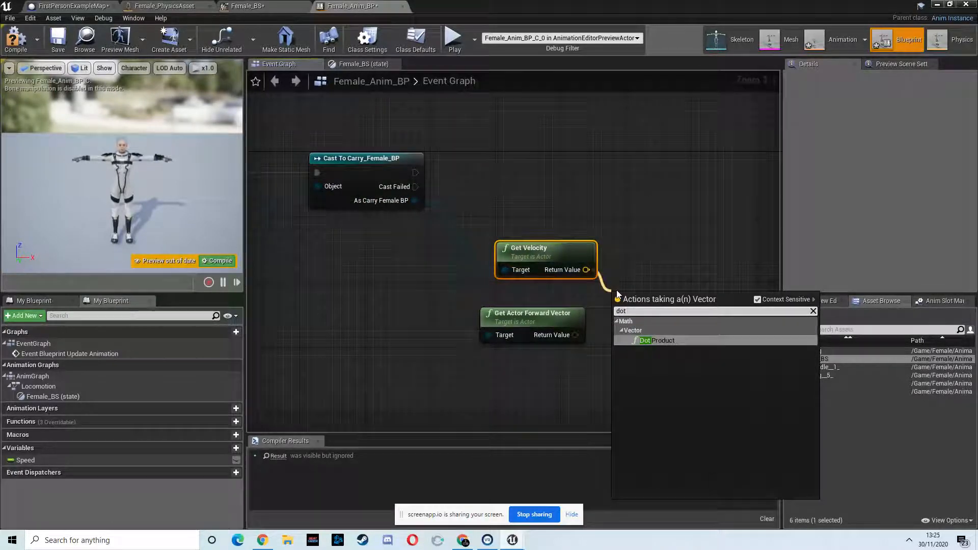
{"action": "left_click", "coordinate": [679, 345]}
{"action": "left_click_drag", "start_coordinate": [575, 335], "coordinate": [634, 297]}
- Add a Set Speed node after the cast and feed it the dot product result
{"action": "left_click_drag", "start_coordinate": [30, 459], "coordinate": [658, 178]}
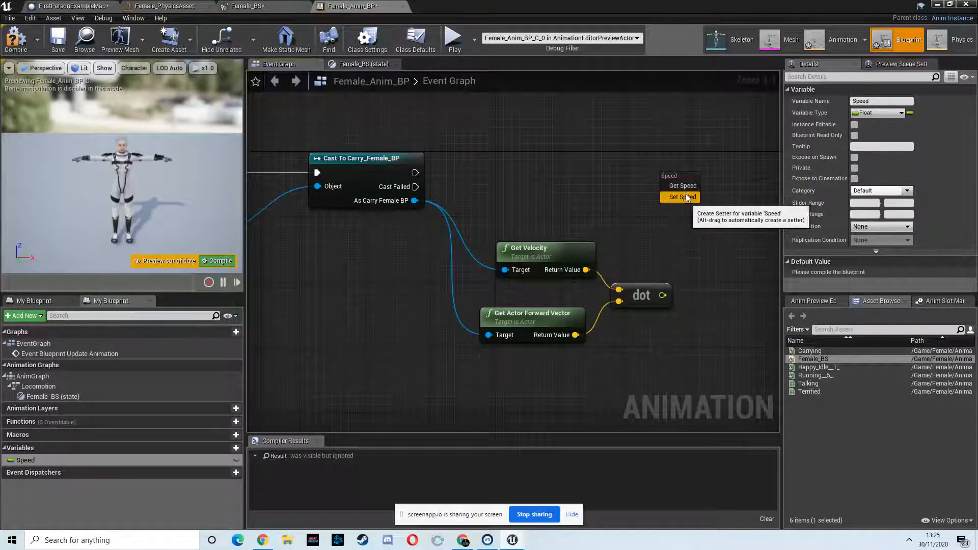
{"action": "left_click", "coordinate": [677, 193]}
{"action": "left_click_drag", "start_coordinate": [415, 172], "coordinate": [669, 181]}
{"action": "left_click_drag", "start_coordinate": [699, 177], "coordinate": [707, 168]}
{"action": "left_click_drag", "start_coordinate": [664, 296], "coordinate": [682, 194]}
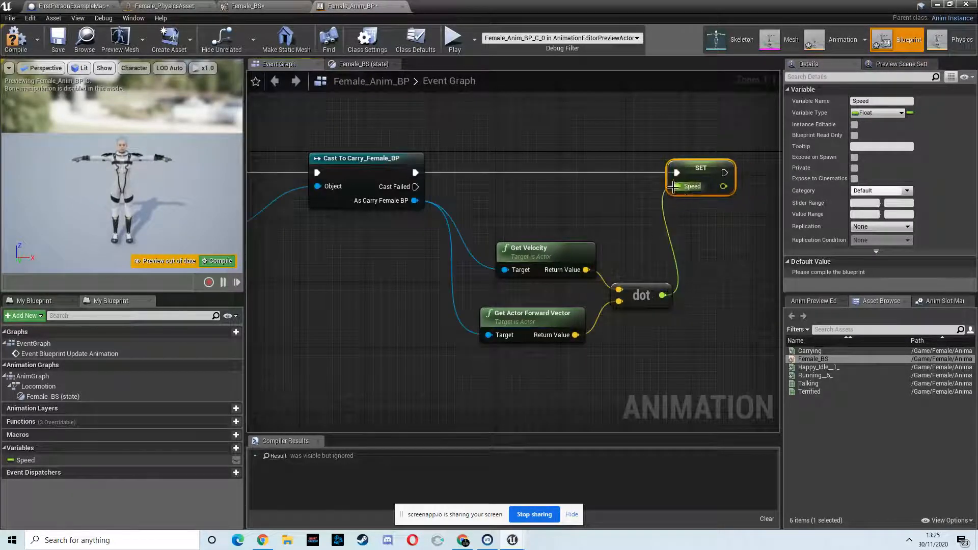
- Compile the animation blueprint and check the preview character
{"action": "left_click", "coordinate": [16, 38]}
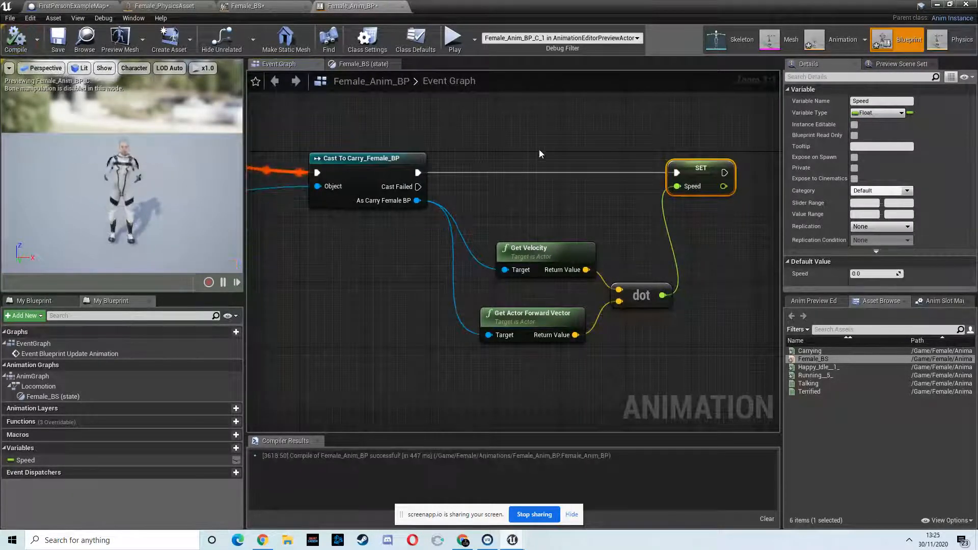
{"action": "right_click_drag", "start_coordinate": [270, 151], "coordinate": [360, 146]}
{"action": "right_click_drag", "start_coordinate": [89, 165], "coordinate": [132, 113]}
{"action": "scroll", "coordinate": [121, 129], "scroll_direction": "up", "scroll_amount": 6}
{"action": "scroll", "coordinate": [121, 129], "scroll_direction": "down", "scroll_amount": 6}
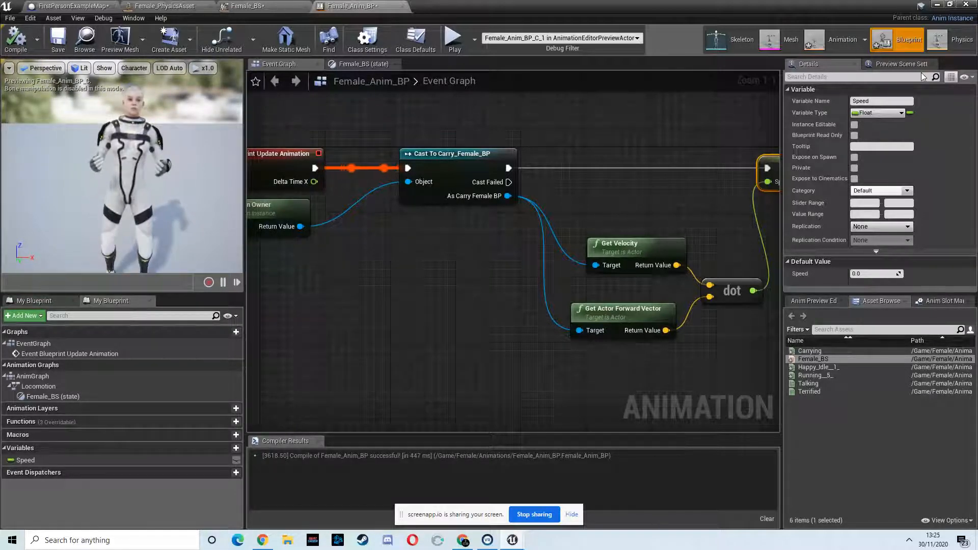
{"action": "right_click_drag", "start_coordinate": [525, 99], "coordinate": [331, 122]}
{"action": "left_click_drag", "start_coordinate": [542, 268], "coordinate": [525, 267]}
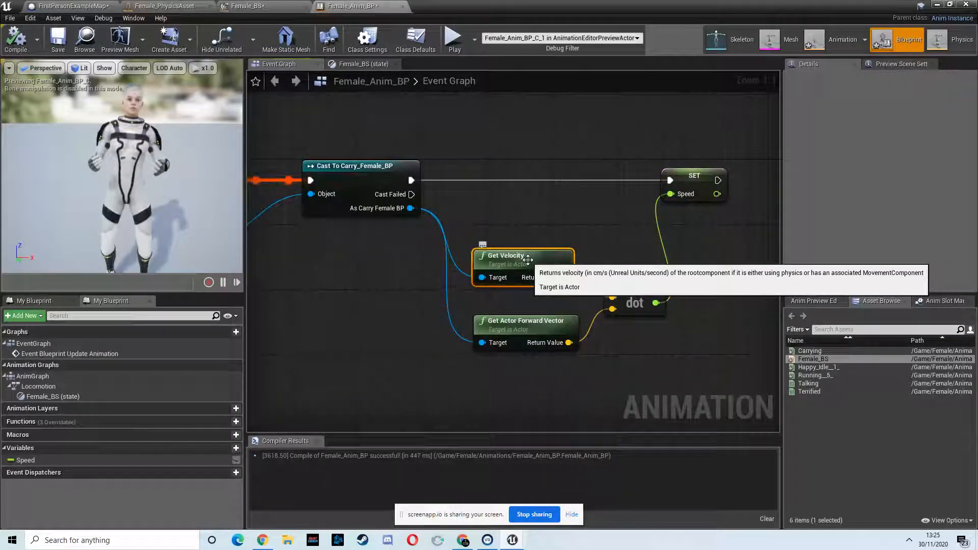
{"action": "left_click", "coordinate": [16, 40]}
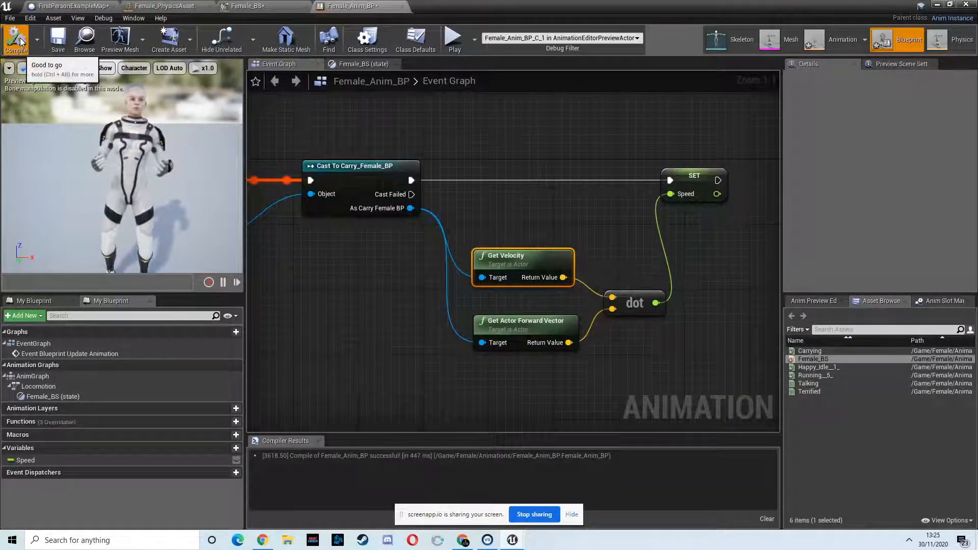
- Open Carry_Female_BP from the Female Blueprints folder in the full blueprint editor and select its Mesh component
{"action": "left_click", "coordinate": [936, 4]}
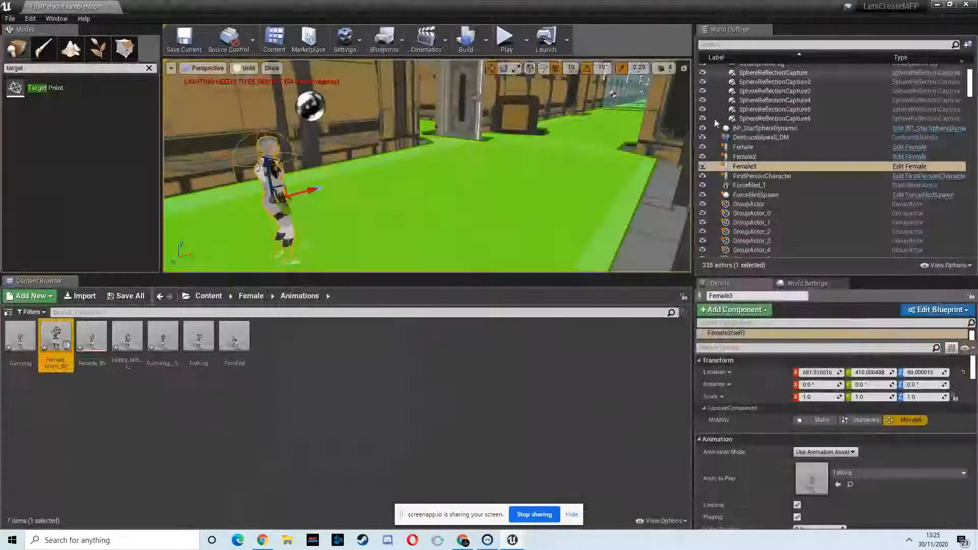
{"action": "left_click", "coordinate": [251, 296]}
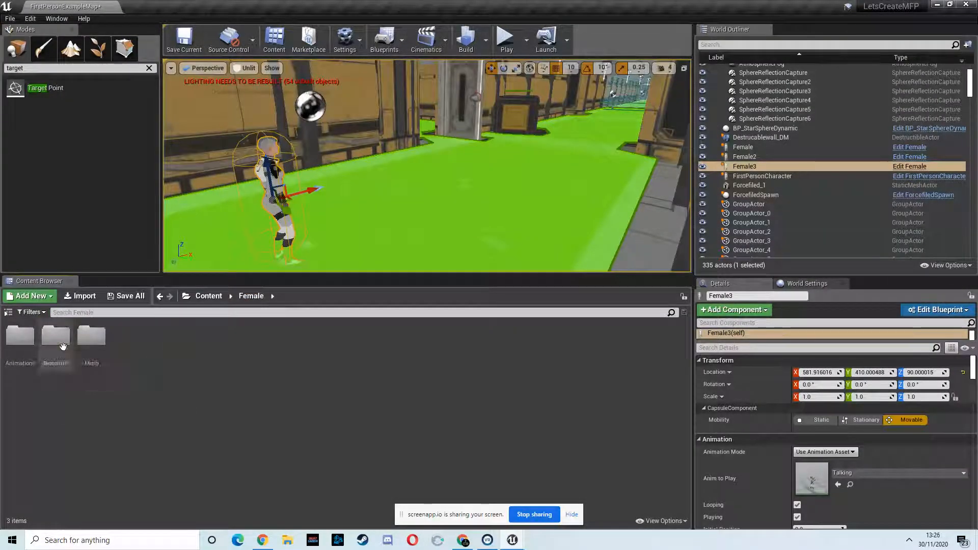
{"action": "double_click", "coordinate": [56, 336]}
{"action": "double_click", "coordinate": [15, 344]}
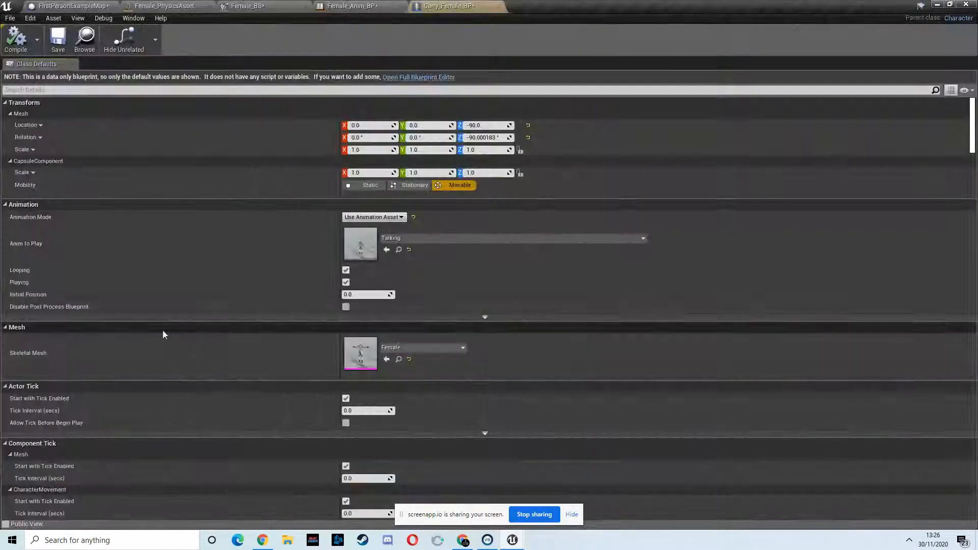
{"action": "left_click", "coordinate": [432, 78]}
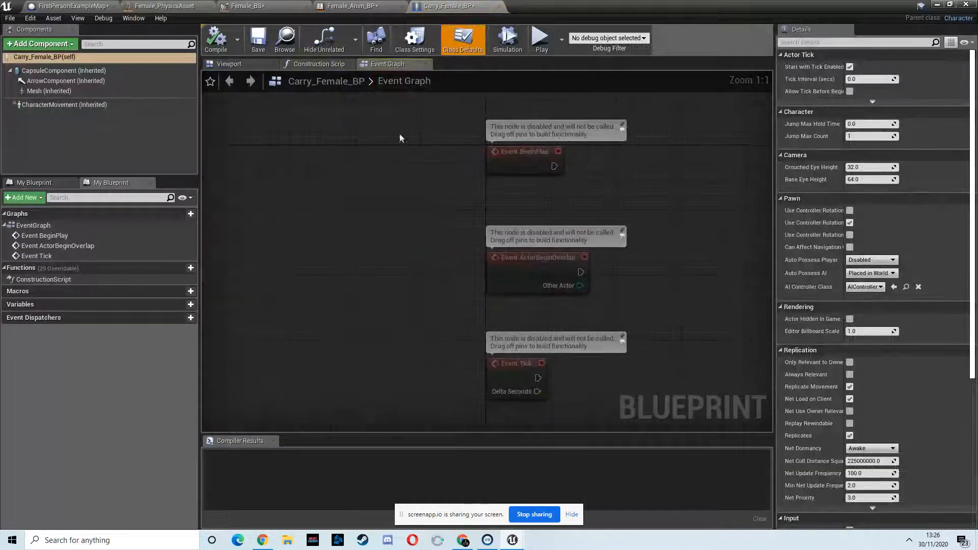
{"action": "left_click", "coordinate": [71, 93]}
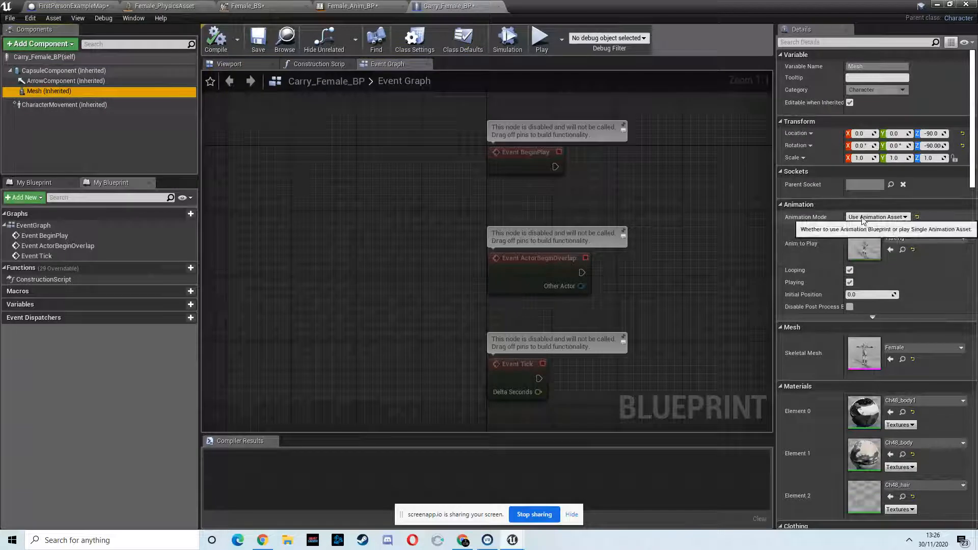
- Set the mesh's Animation Mode to Use Animation Blueprint with Female_Anim_BP as the anim class
{"action": "left_click", "coordinate": [896, 220]}
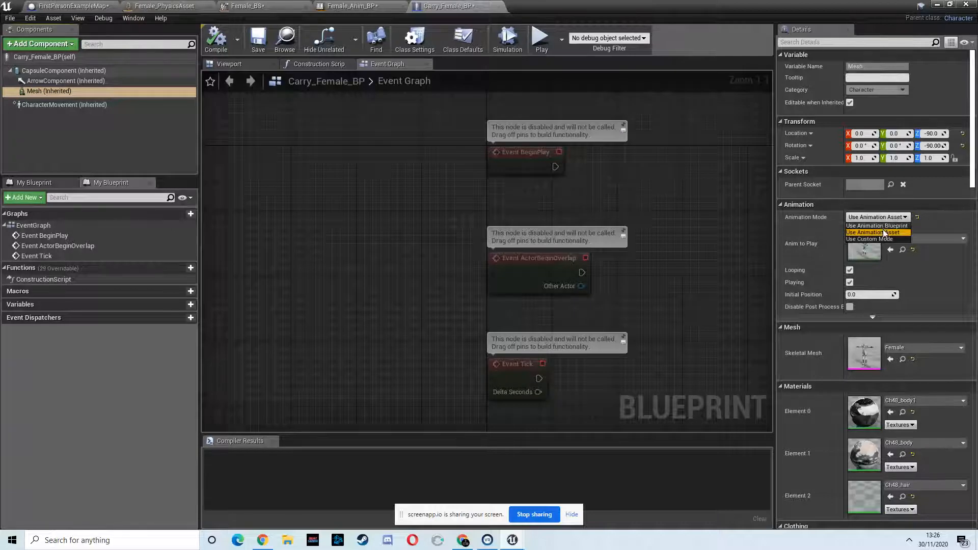
{"action": "left_click", "coordinate": [872, 227]}
{"action": "left_click", "coordinate": [851, 231]}
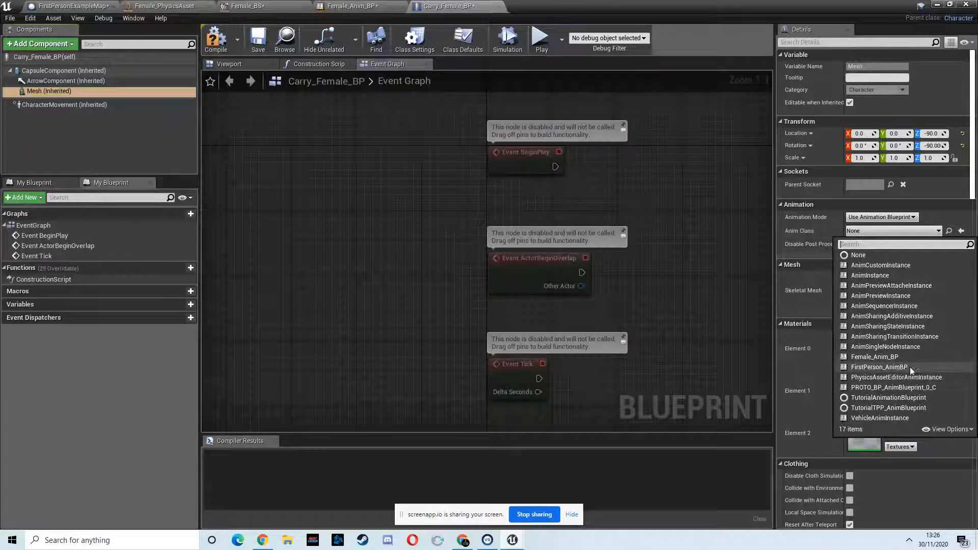
{"action": "left_click", "coordinate": [874, 357]}
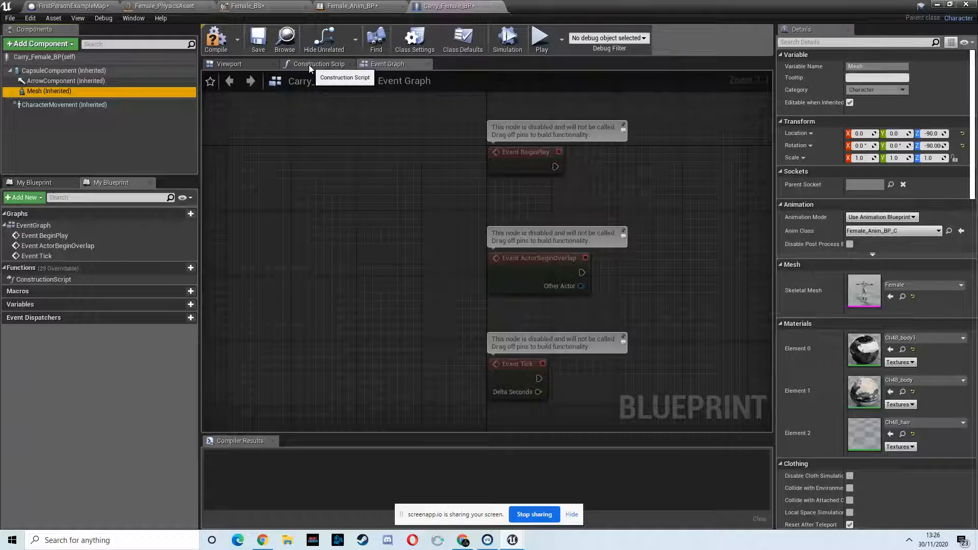
- Inspect the character in the blueprint's viewport
{"action": "left_click", "coordinate": [262, 64]}
{"action": "right_click_drag", "start_coordinate": [528, 215], "coordinate": [554, 209]}
{"action": "key", "text": "f"}
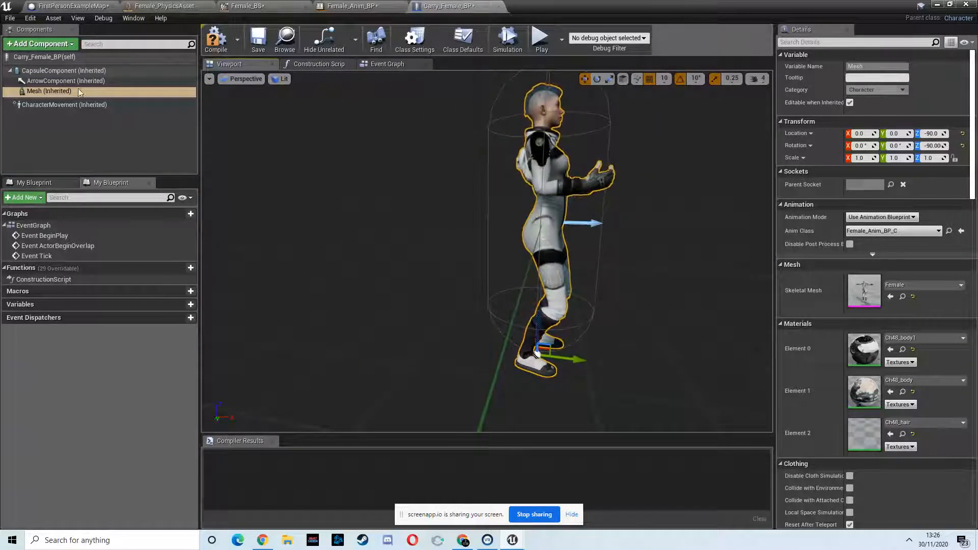
{"action": "right_click_drag", "start_coordinate": [652, 135], "coordinate": [608, 123]}
{"action": "key", "text": "w"}
{"action": "key", "text": "s"}
{"action": "key", "text": "w"}
{"action": "key", "text": "s"}
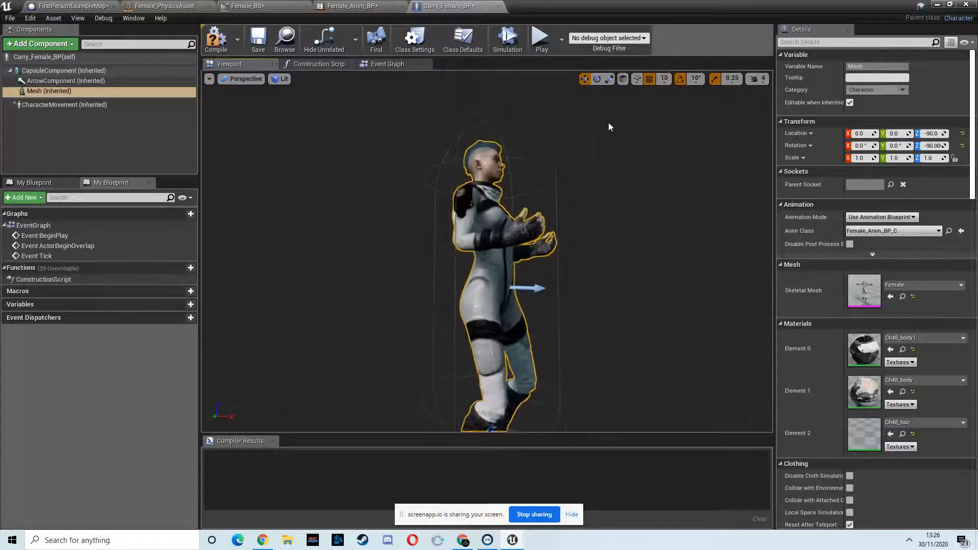
- Browse the SpaceshipInterior Meshes folder in the content browser
{"action": "left_click", "coordinate": [937, 4]}
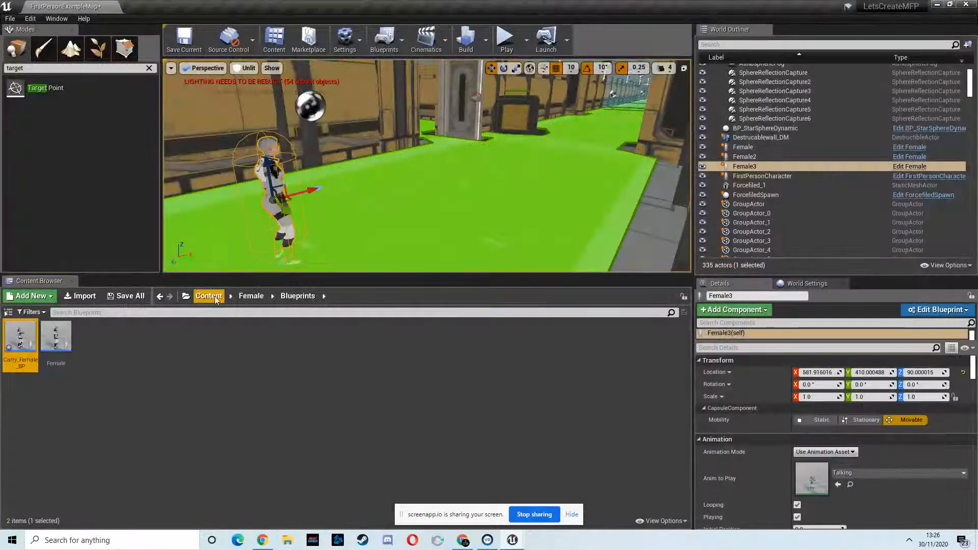
{"action": "left_click", "coordinate": [209, 295]}
{"action": "double_click", "coordinate": [305, 352]}
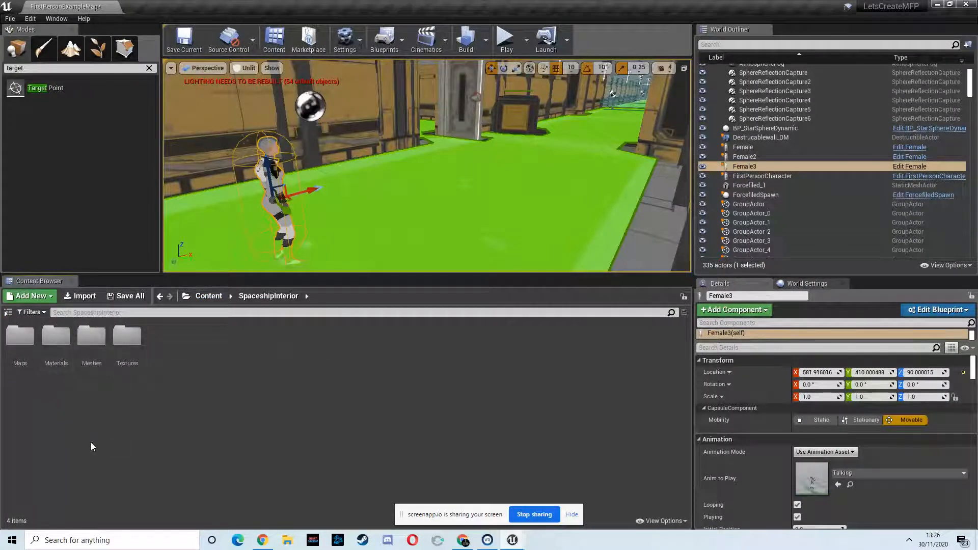
{"action": "double_click", "coordinate": [96, 341]}
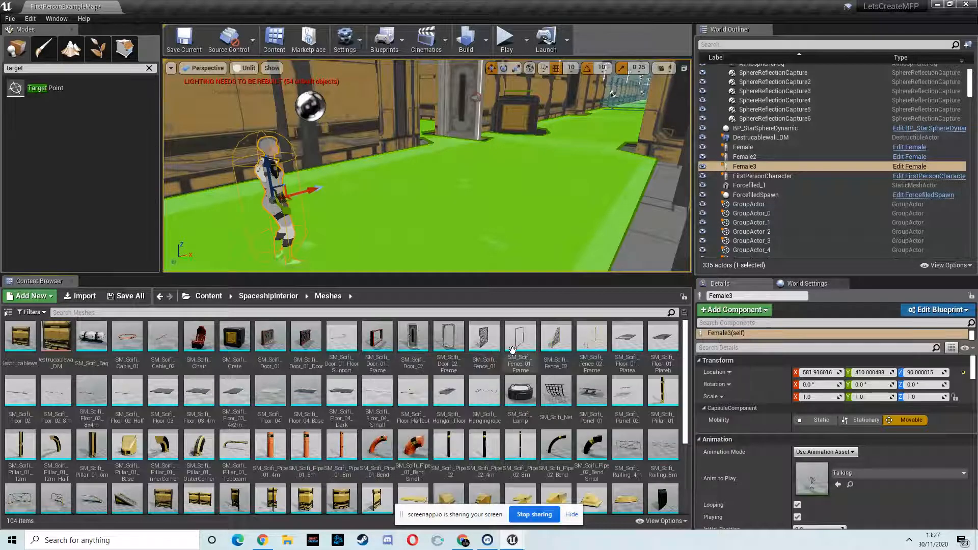
{"action": "scroll", "coordinate": [348, 351], "scroll_direction": "down", "scroll_amount": 3}
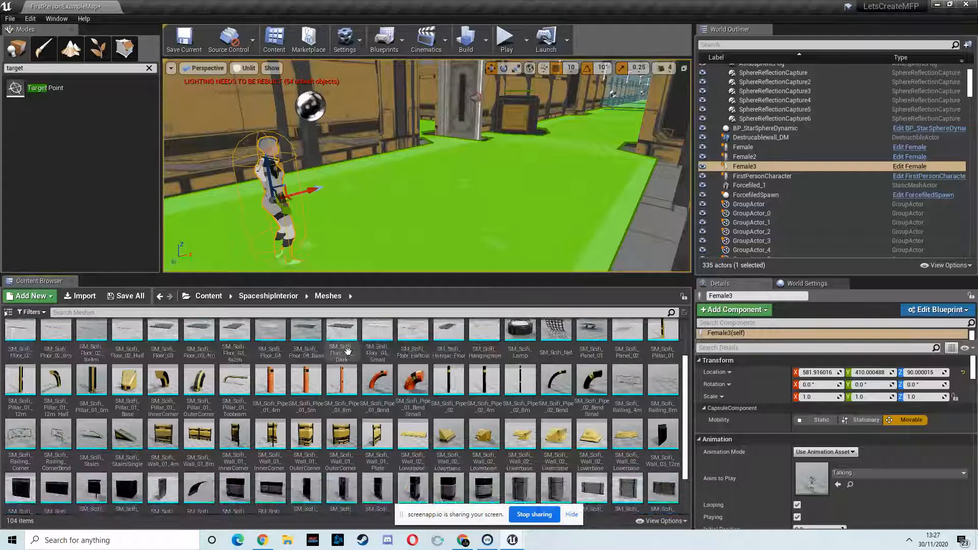
{"action": "scroll", "coordinate": [348, 351], "scroll_direction": "down", "scroll_amount": 1}
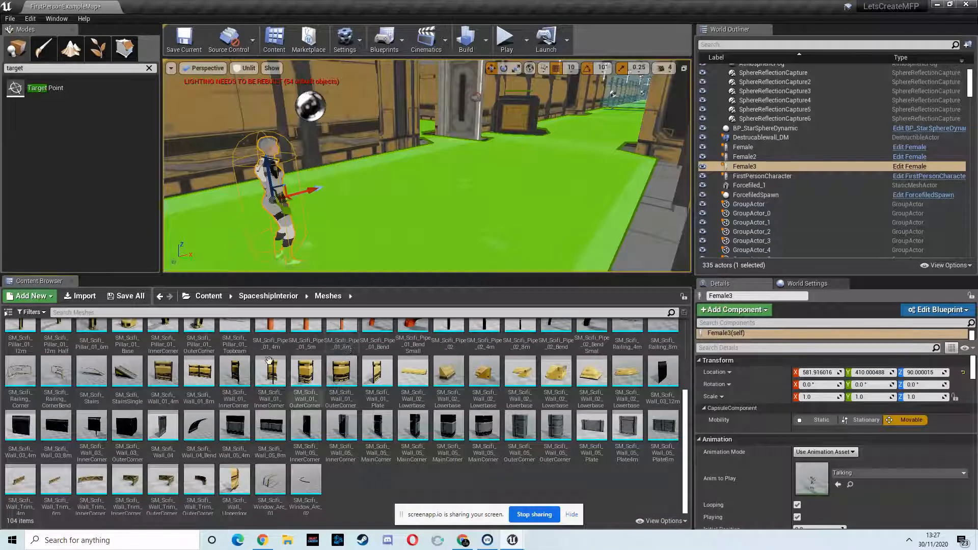
{"action": "scroll", "coordinate": [202, 401], "scroll_direction": "up", "scroll_amount": 3}
{"action": "scroll", "coordinate": [203, 402], "scroll_direction": "up", "scroll_amount": 2}
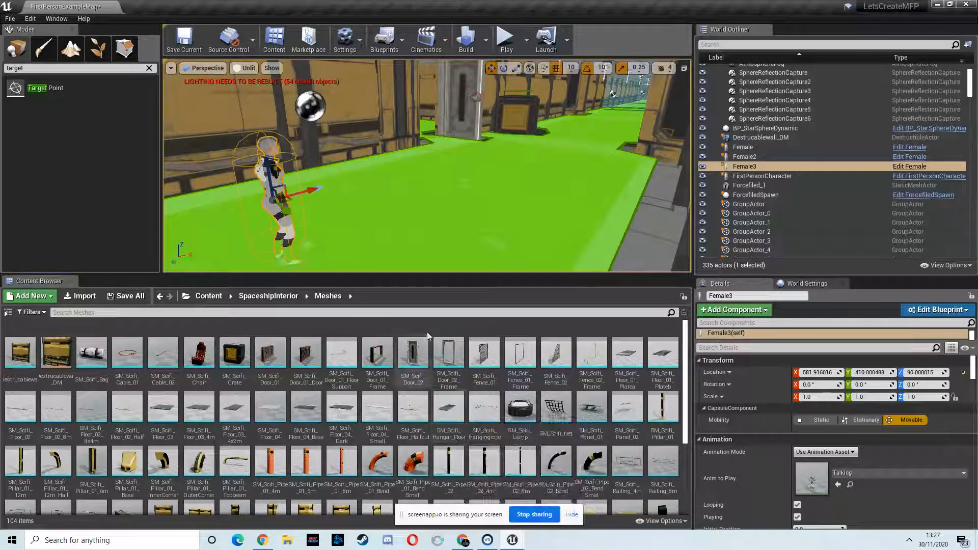
{"action": "left_click", "coordinate": [464, 540]}
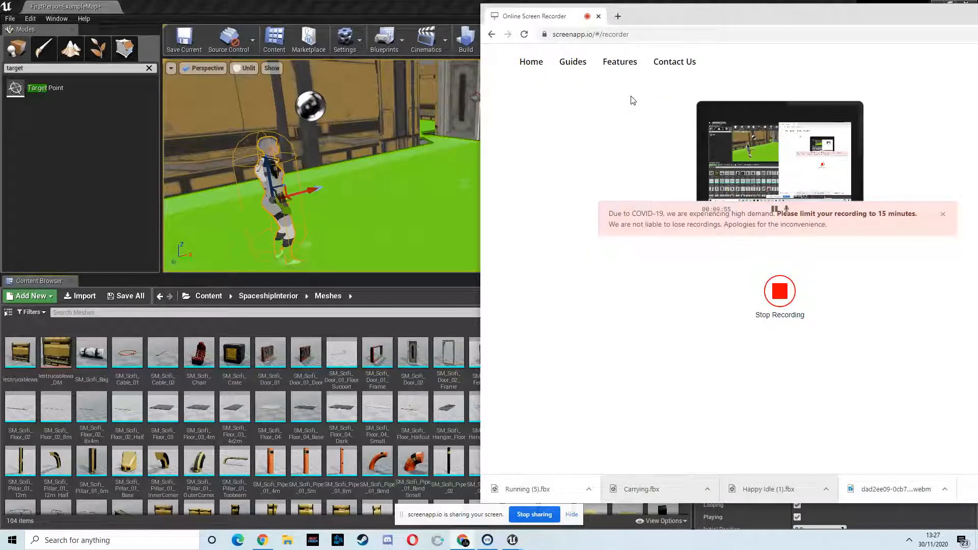
{"action": "left_click_drag", "start_coordinate": [877, 27], "coordinate": [669, 32]}
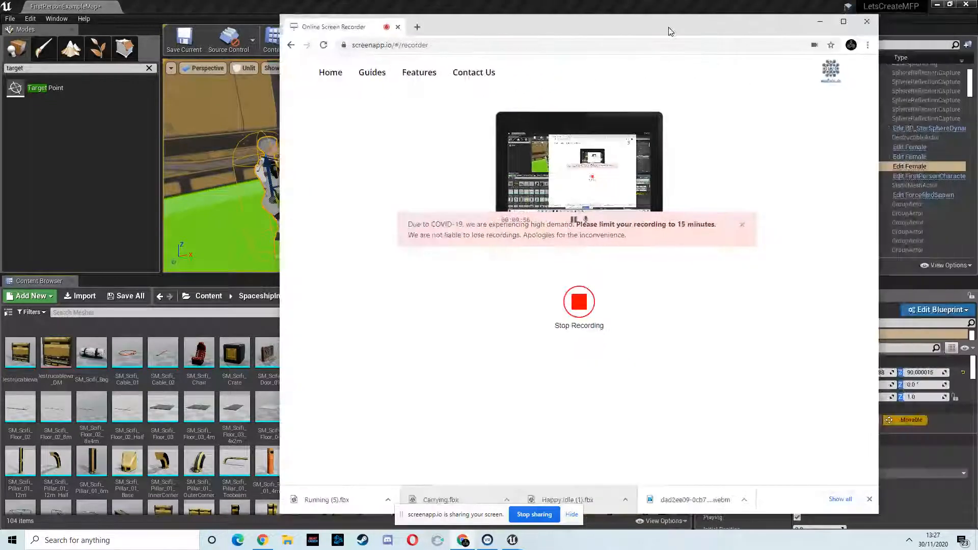
{"action": "left_click", "coordinate": [843, 22]}
{"action": "left_click", "coordinate": [138, 9]}
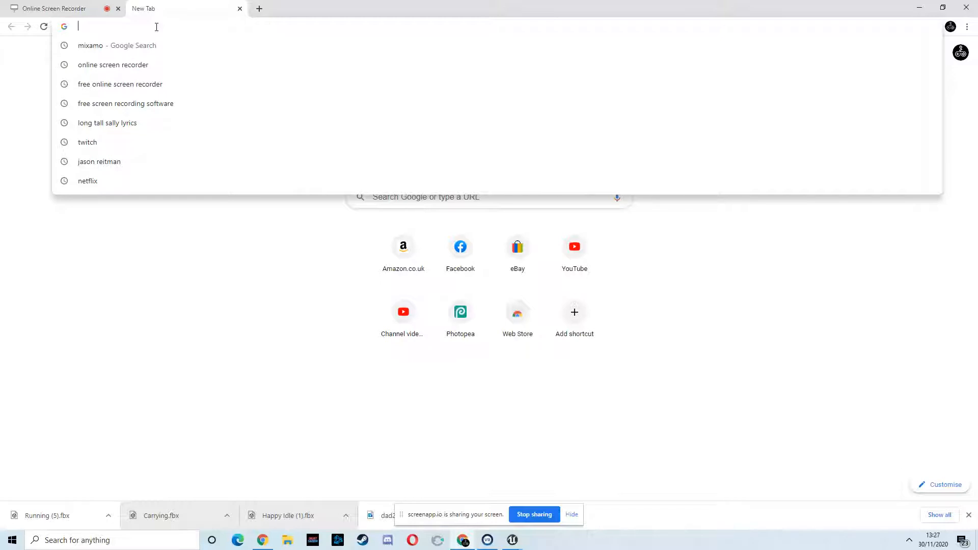
- Switch to the web browser and search Google for "hazadous sustance box fbx"
{"action": "type", "text": "haz"}
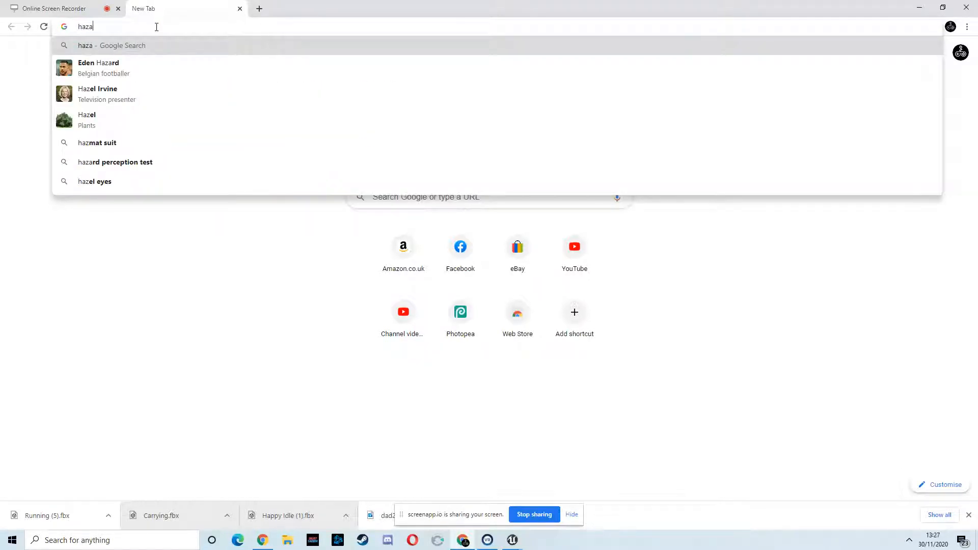
{"action": "type", "text": "a"}
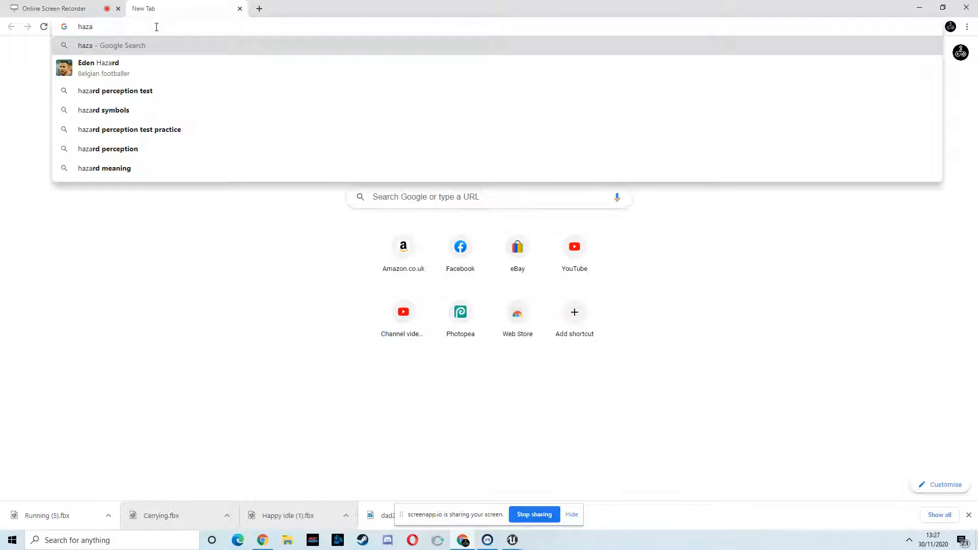
{"action": "type", "text": "dous"}
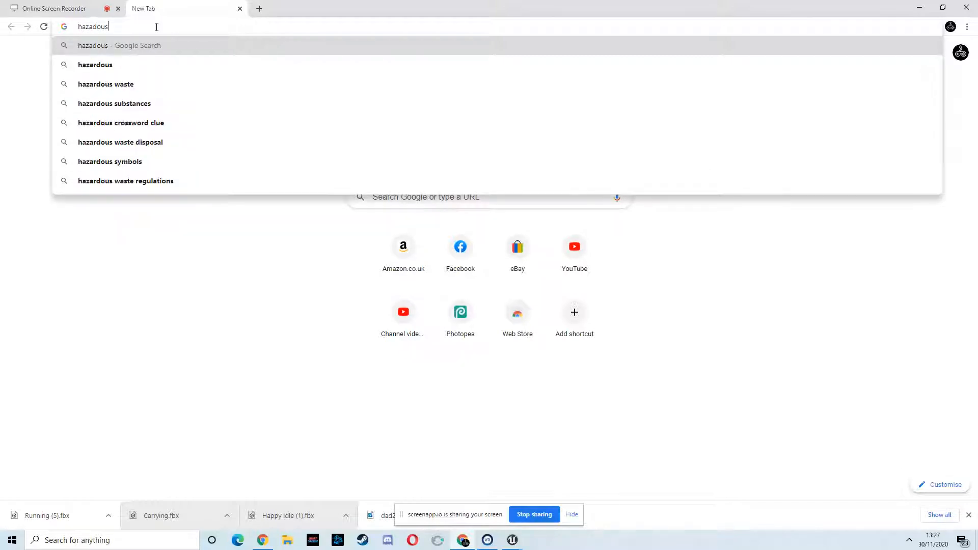
{"action": "type", "text": " sustan"}
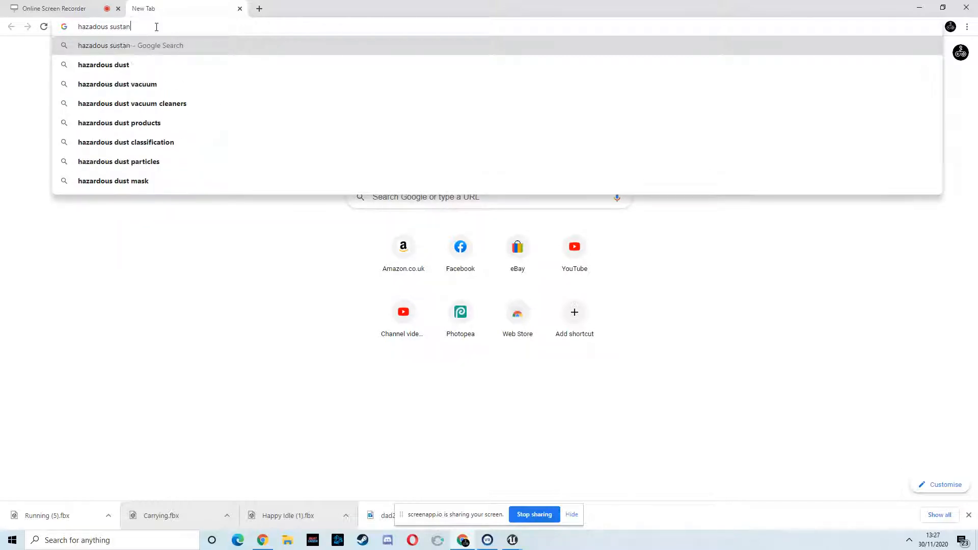
{"action": "type", "text": "ce box fbx"}
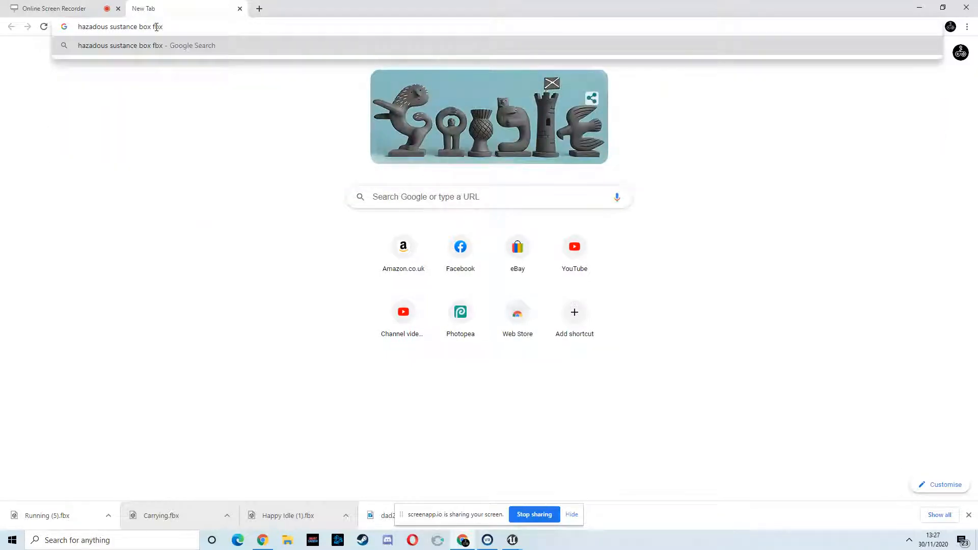
{"action": "key", "text": "Return"}
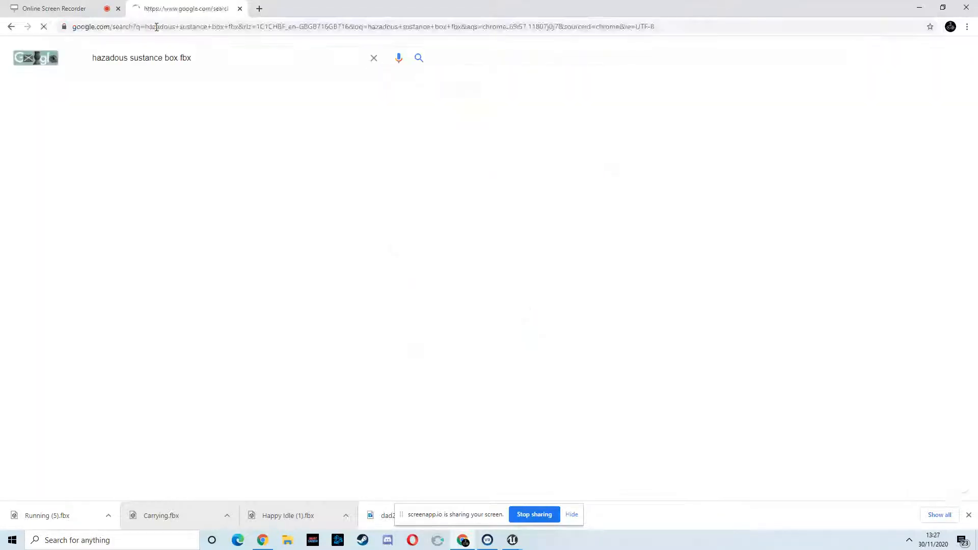
- Open the TurboSquid 3D Hazardous Models results and browse through the listed models
{"action": "left_click", "coordinate": [227, 132]}
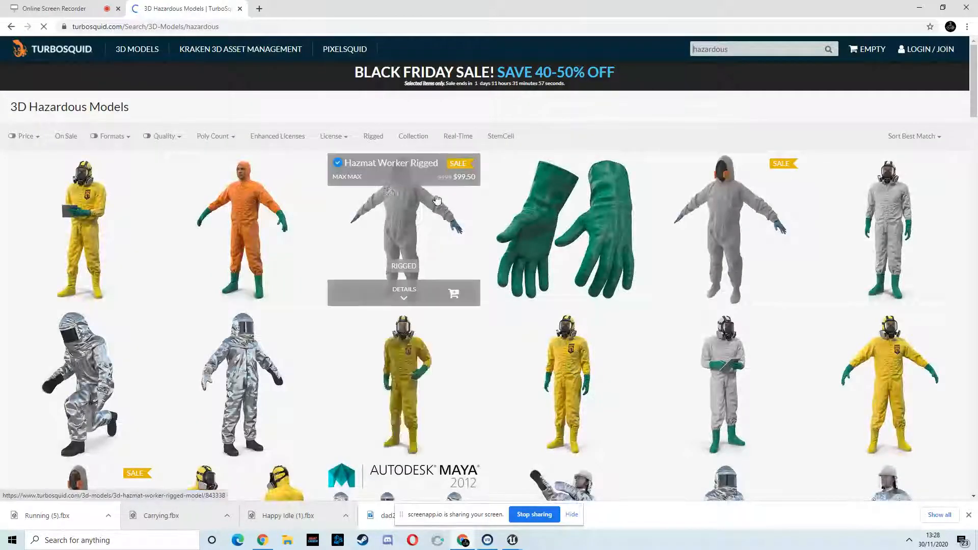
{"action": "mouse_move", "coordinate": [230, 222]}
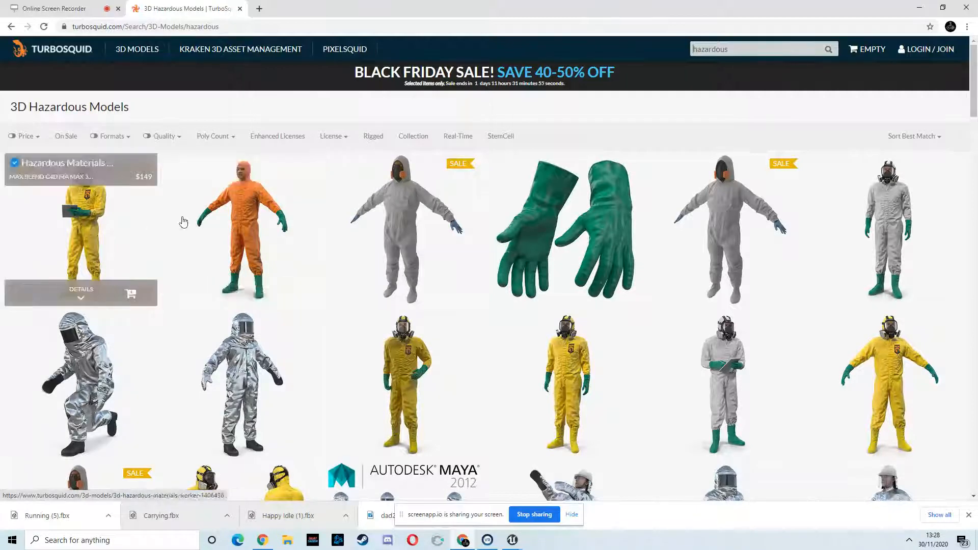
{"action": "scroll", "coordinate": [654, 196], "scroll_direction": "down", "scroll_amount": 5}
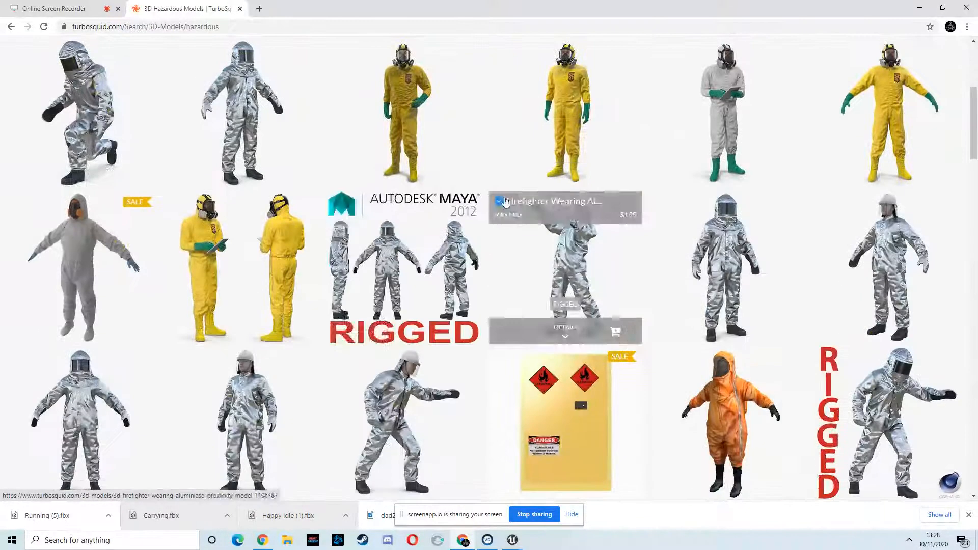
{"action": "scroll", "coordinate": [473, 135], "scroll_direction": "down", "scroll_amount": 3}
{"action": "scroll", "coordinate": [472, 135], "scroll_direction": "down", "scroll_amount": 3}
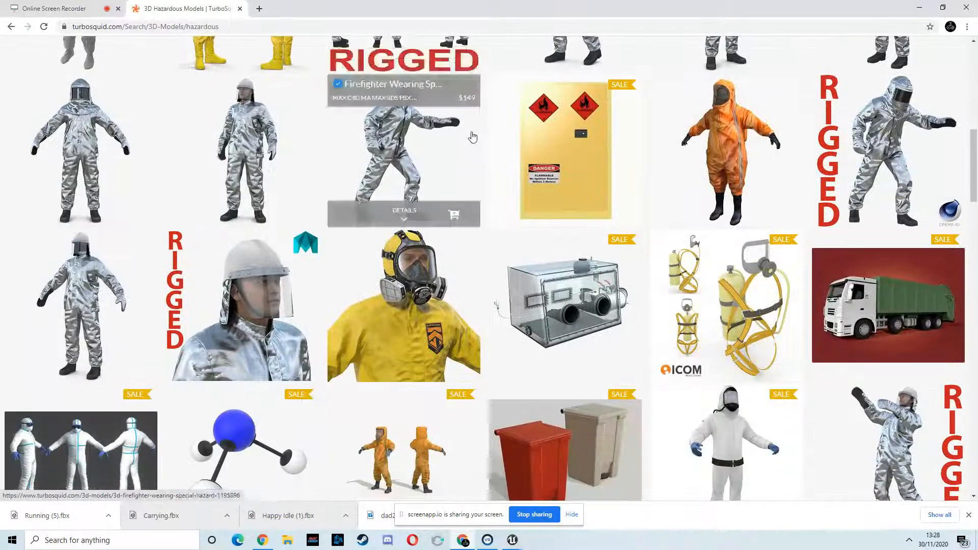
{"action": "scroll", "coordinate": [473, 135], "scroll_direction": "down", "scroll_amount": 5}
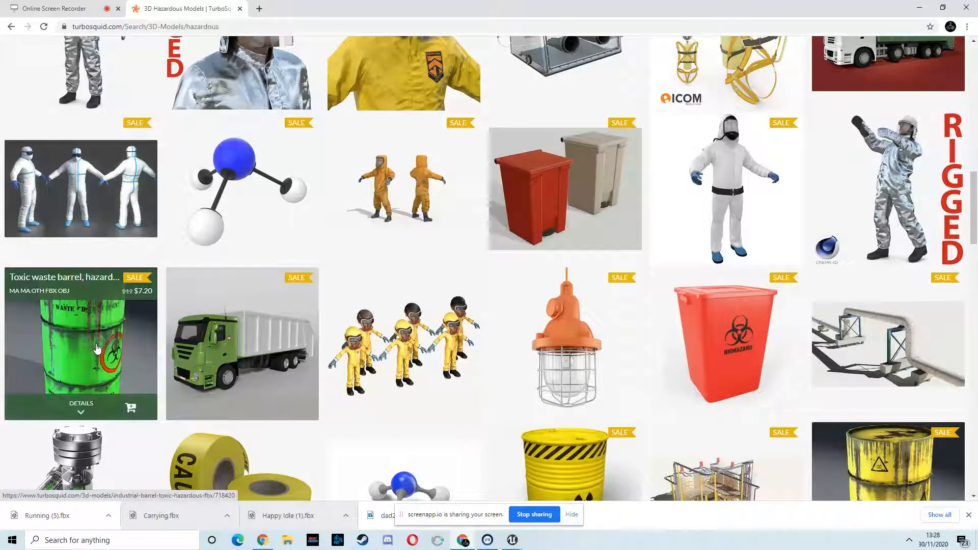
{"action": "scroll", "coordinate": [565, 331], "scroll_direction": "down", "scroll_amount": 5}
{"action": "scroll", "coordinate": [611, 245], "scroll_direction": "up", "scroll_amount": 5}
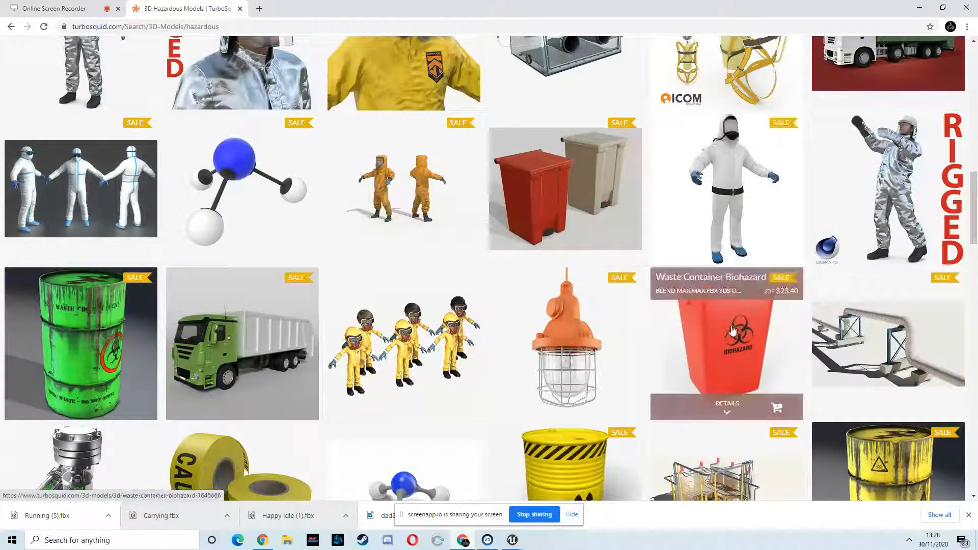
{"action": "scroll", "coordinate": [520, 307], "scroll_direction": "down", "scroll_amount": 5}
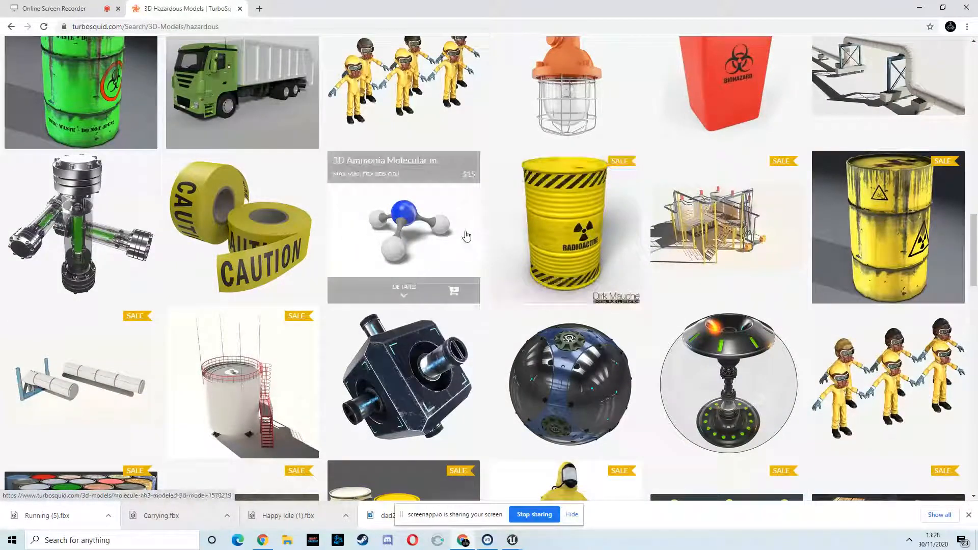
{"action": "scroll", "coordinate": [456, 237], "scroll_direction": "up", "scroll_amount": 10}
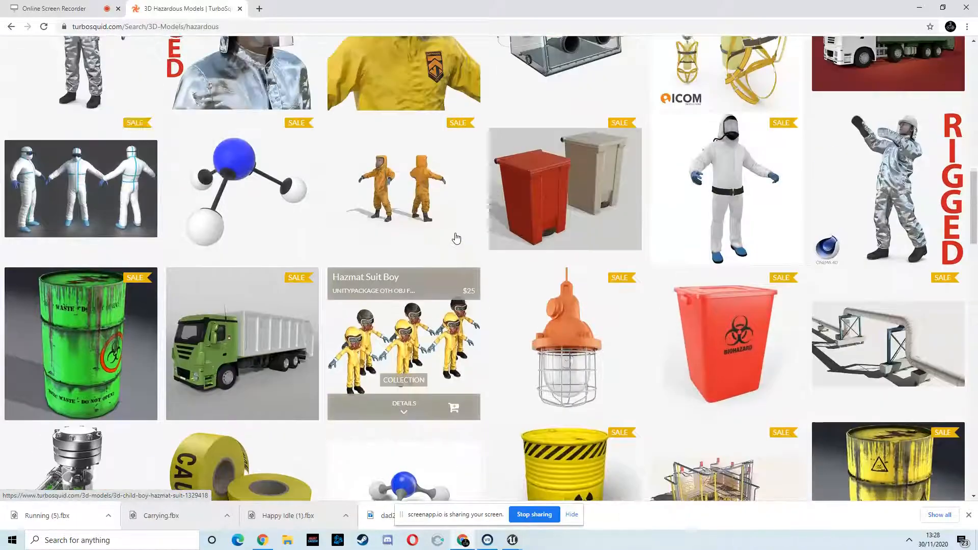
{"action": "scroll", "coordinate": [456, 237], "scroll_direction": "up", "scroll_amount": 5}
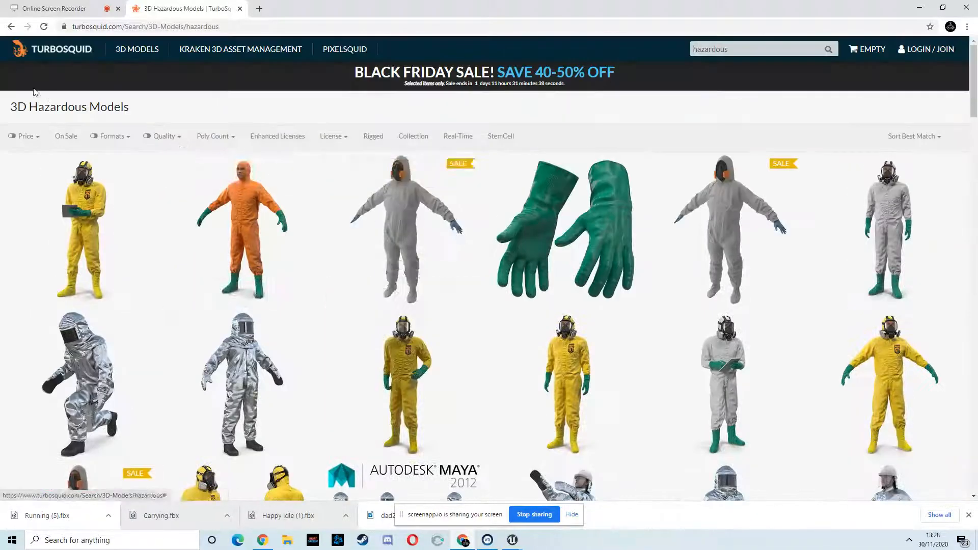
- Browse the CGTrader Box 3D models listing for a suitable box model
{"action": "left_click", "coordinate": [9, 27]}
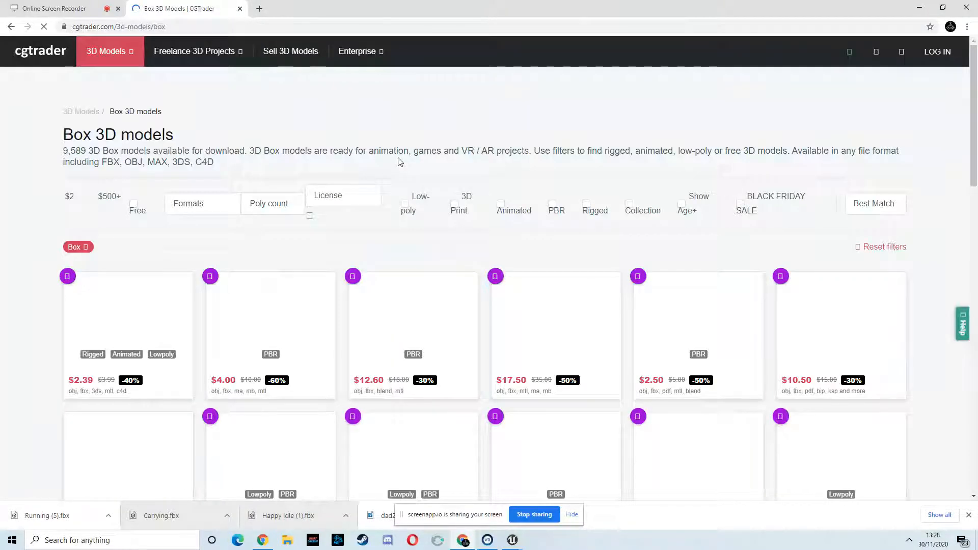
{"action": "scroll", "coordinate": [99, 168], "scroll_direction": "down", "scroll_amount": 3}
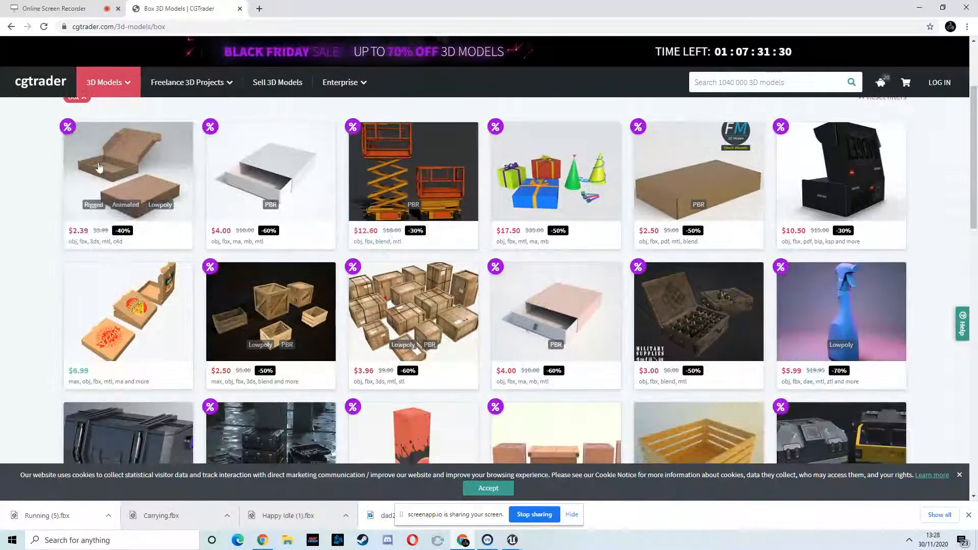
{"action": "scroll", "coordinate": [704, 200], "scroll_direction": "down", "scroll_amount": 6}
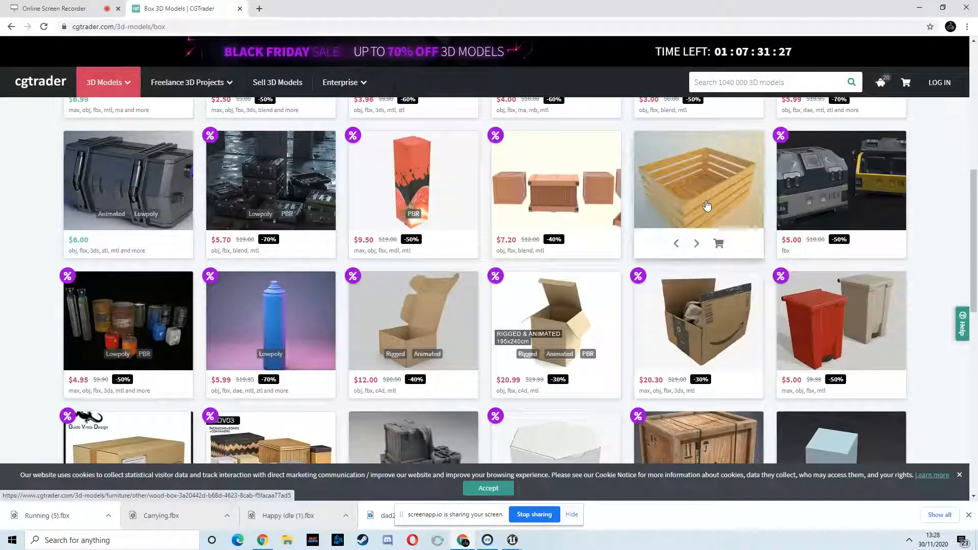
{"action": "mouse_move", "coordinate": [156, 194]}
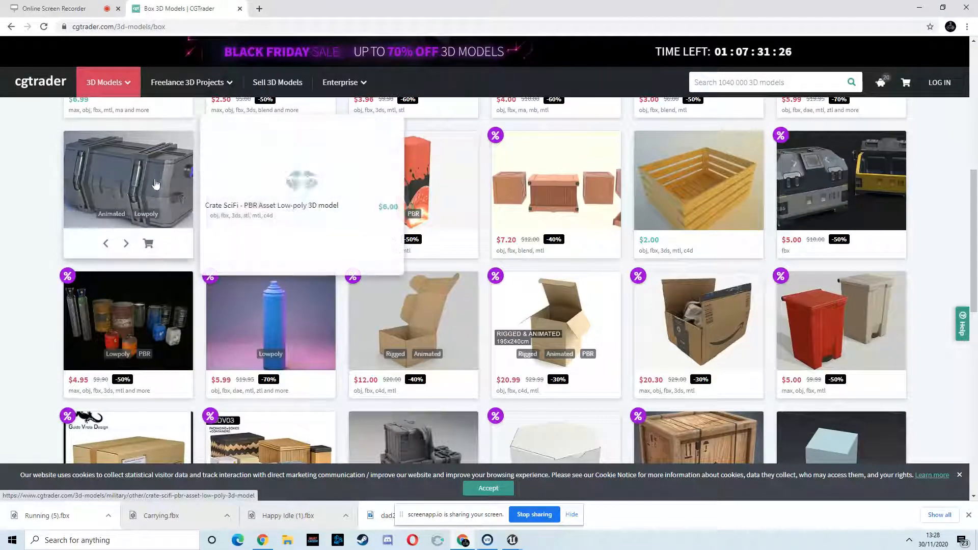
{"action": "scroll", "coordinate": [155, 193], "scroll_direction": "down", "scroll_amount": 6}
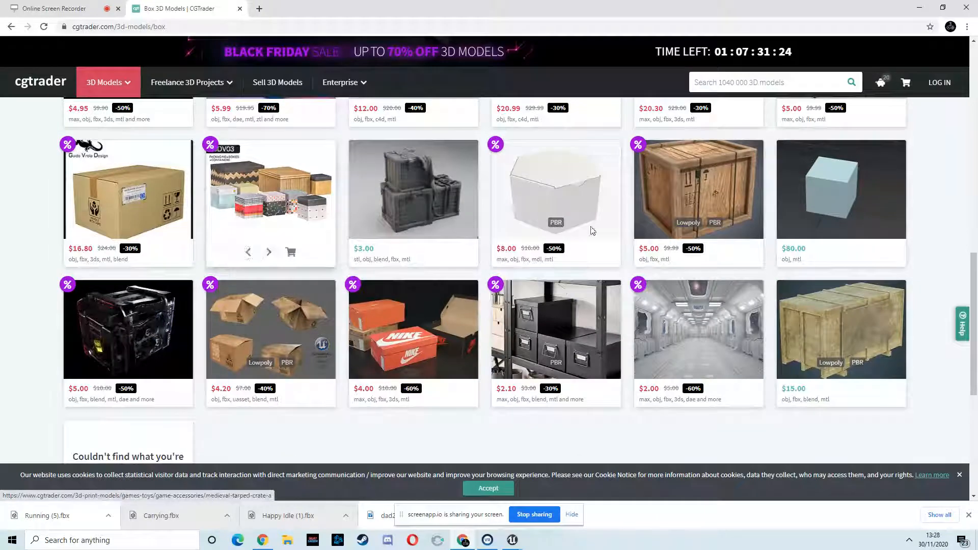
{"action": "mouse_move", "coordinate": [798, 240]}
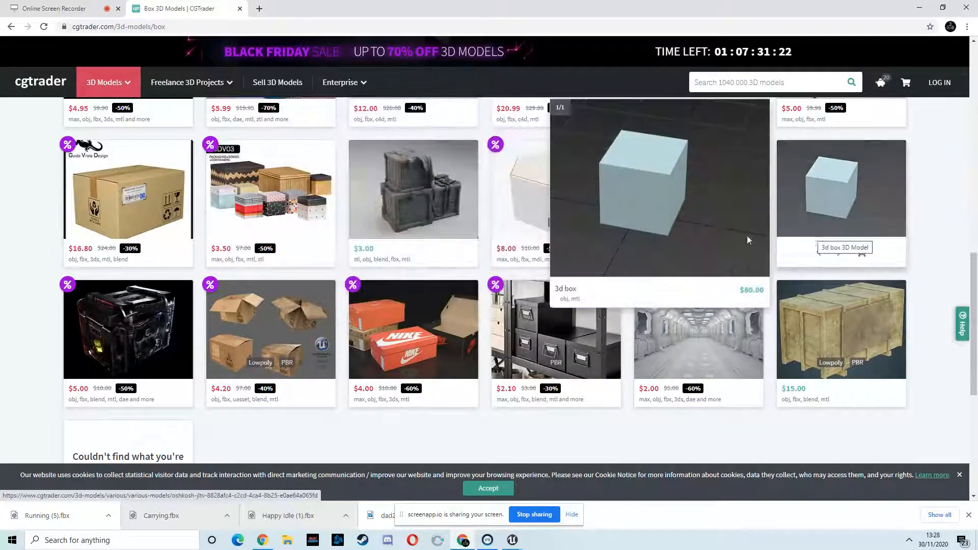
{"action": "mouse_move", "coordinate": [275, 220]}
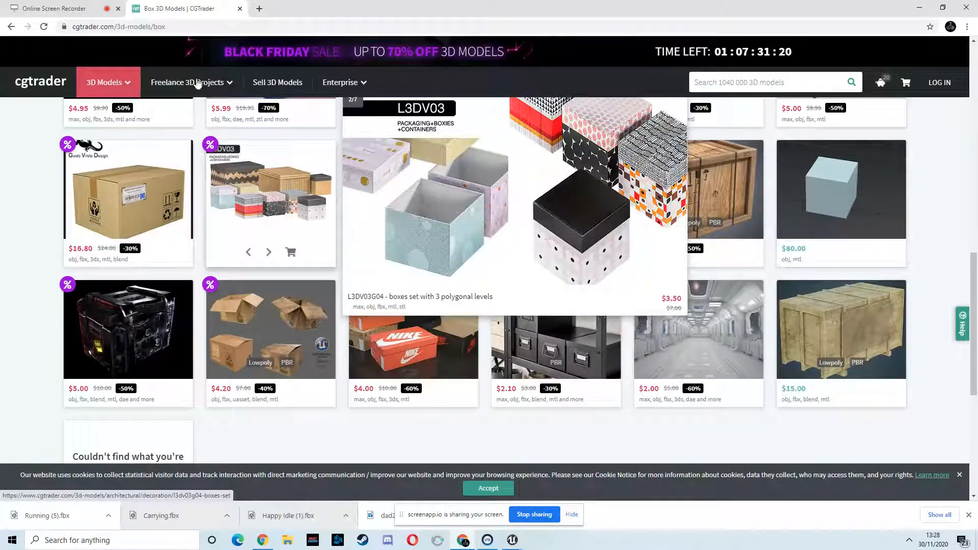
{"action": "left_click", "coordinate": [81, 10]}
{"action": "left_click", "coordinate": [179, 9]}
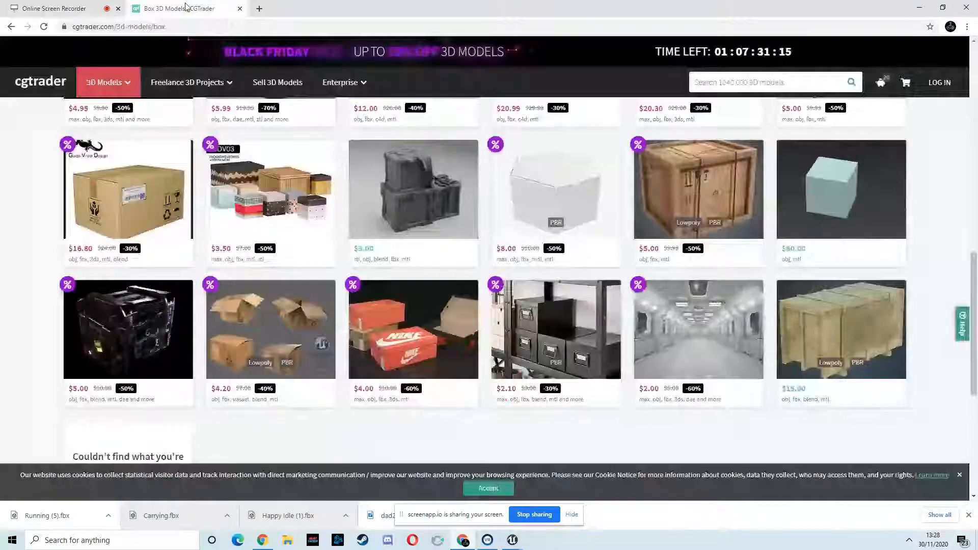
{"action": "scroll", "coordinate": [301, 201], "scroll_direction": "up", "scroll_amount": 5}
{"action": "scroll", "coordinate": [305, 204], "scroll_direction": "up", "scroll_amount": 3}
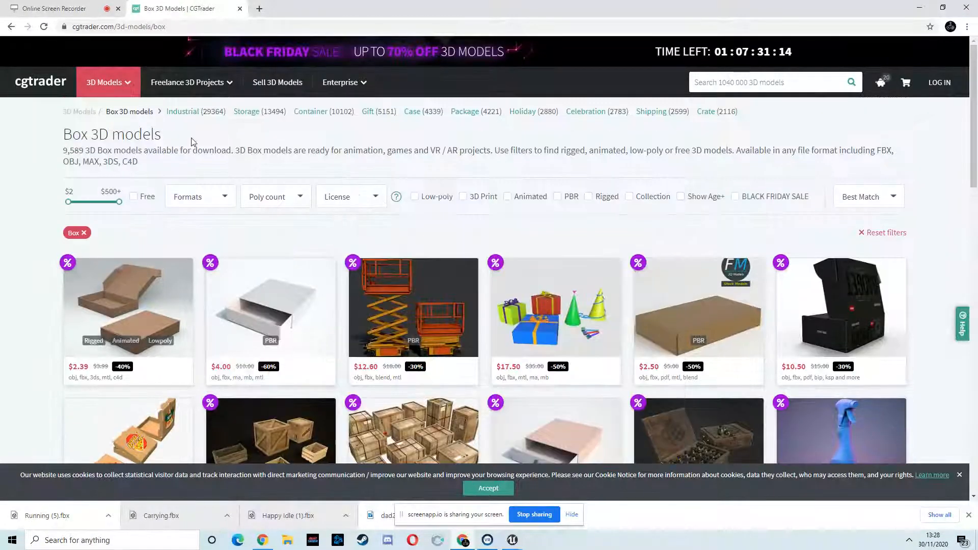
- Return to the Google results and search instead for "sci fi create fbx"
{"action": "left_click", "coordinate": [11, 27]}
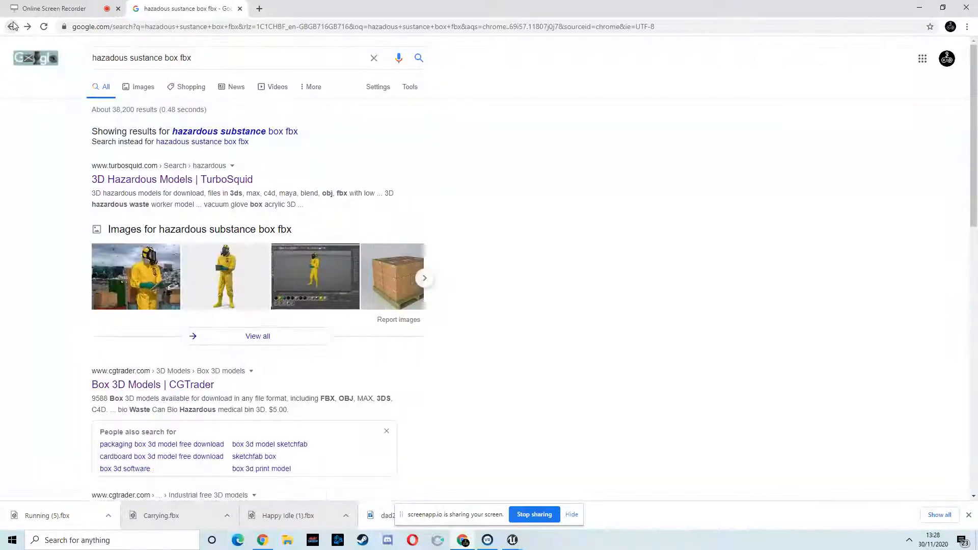
{"action": "left_click_drag", "start_coordinate": [198, 57], "coordinate": [70, 55]}
{"action": "type", "text": "sc"}
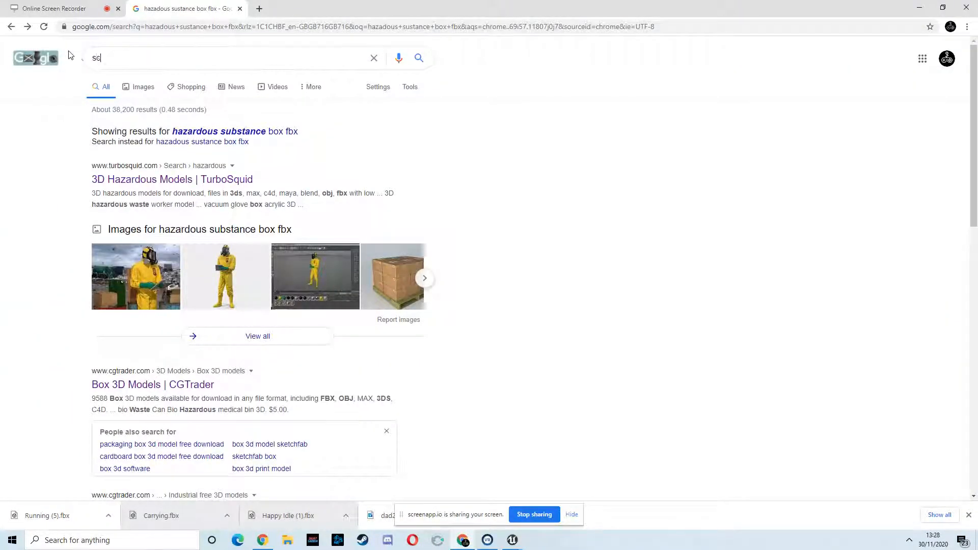
{"action": "type", "text": "i fi create fb"}
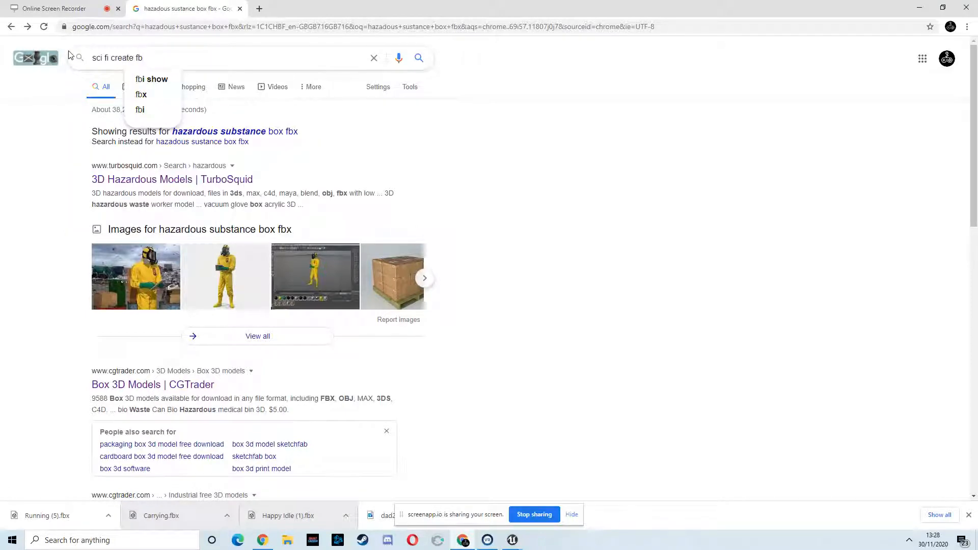
{"action": "type", "text": "x"}
{"action": "key", "text": "Return"}
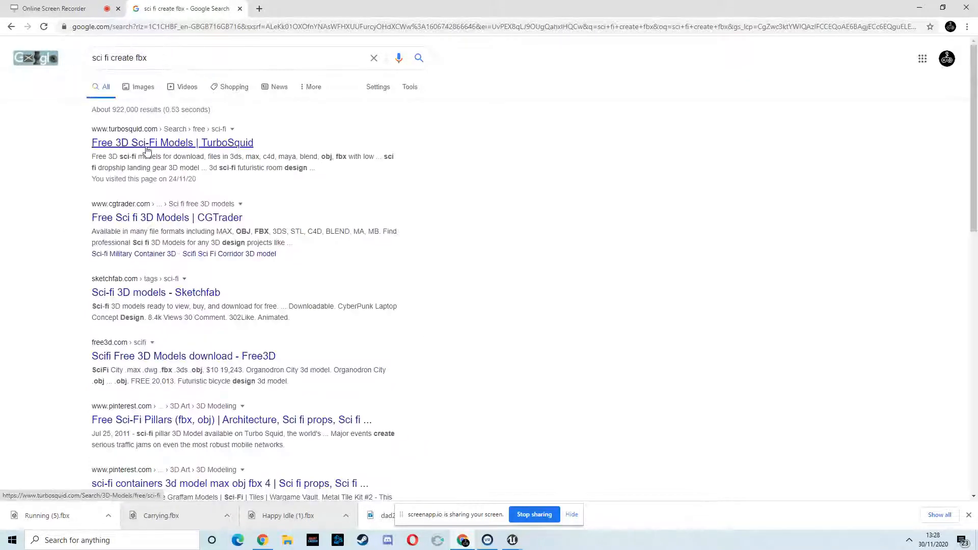
- Glance at TurboSquid's free sci-fi models, then refine the Google search to "free sci fi create fbx"
{"action": "left_click", "coordinate": [149, 146]}
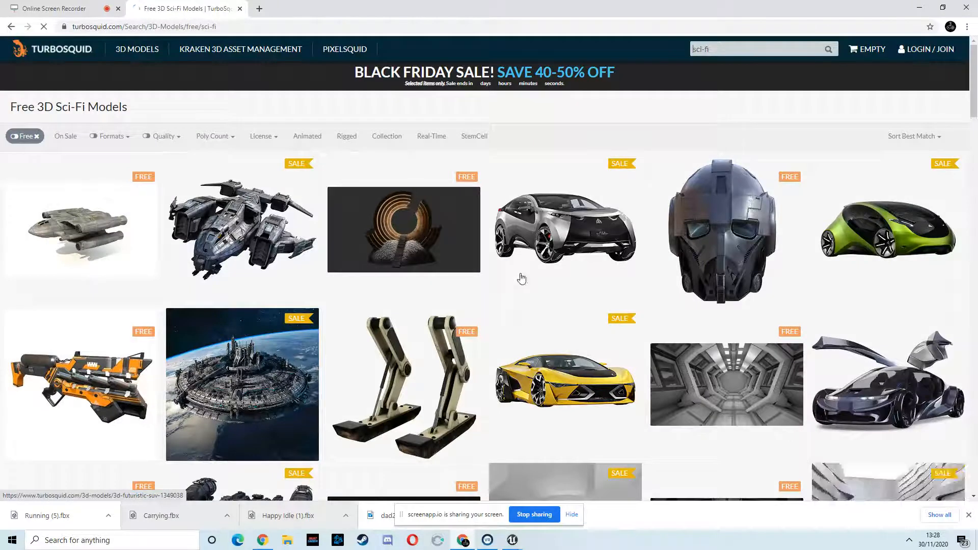
{"action": "left_click", "coordinate": [10, 26]}
{"action": "left_click", "coordinate": [93, 59]}
{"action": "type", "text": "free"}
{"action": "key", "text": "Return"}
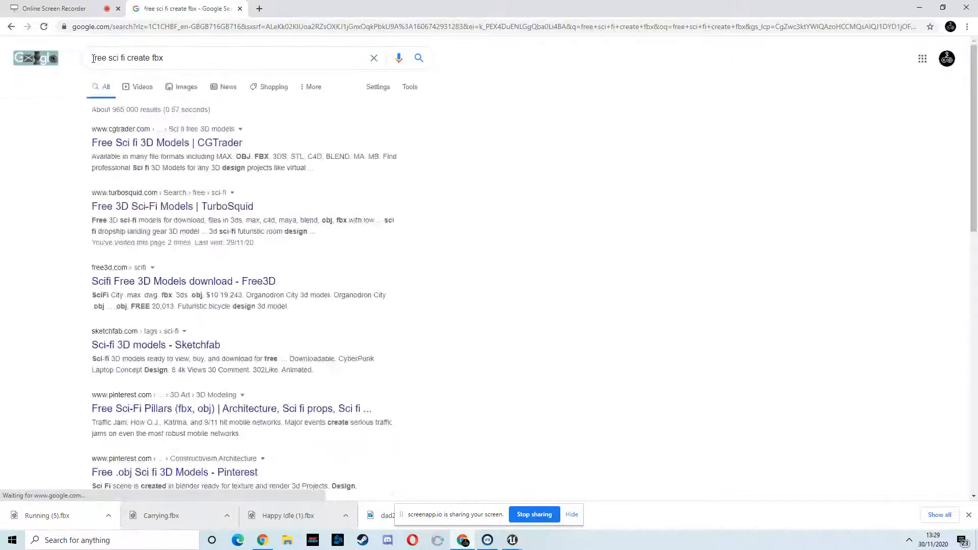
- Open CGTrader's Free Sci fi 3D models page and browse the free models
{"action": "left_click", "coordinate": [125, 145]}
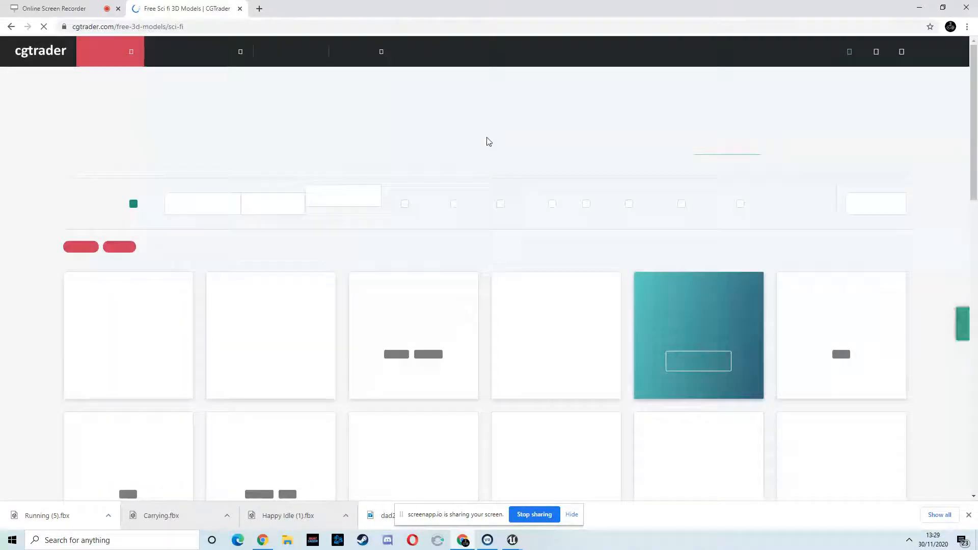
{"action": "scroll", "coordinate": [450, 162], "scroll_direction": "down", "scroll_amount": 3}
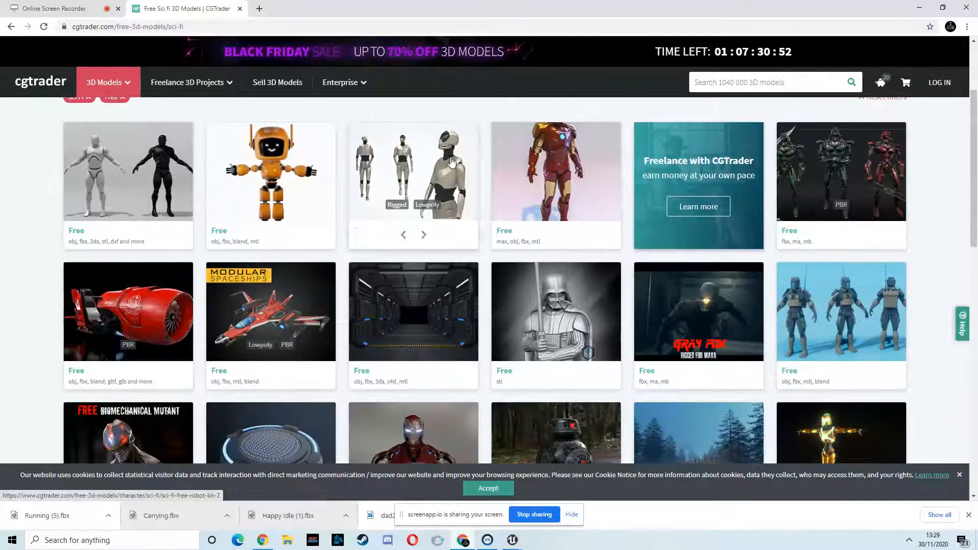
{"action": "mouse_move", "coordinate": [574, 330]}
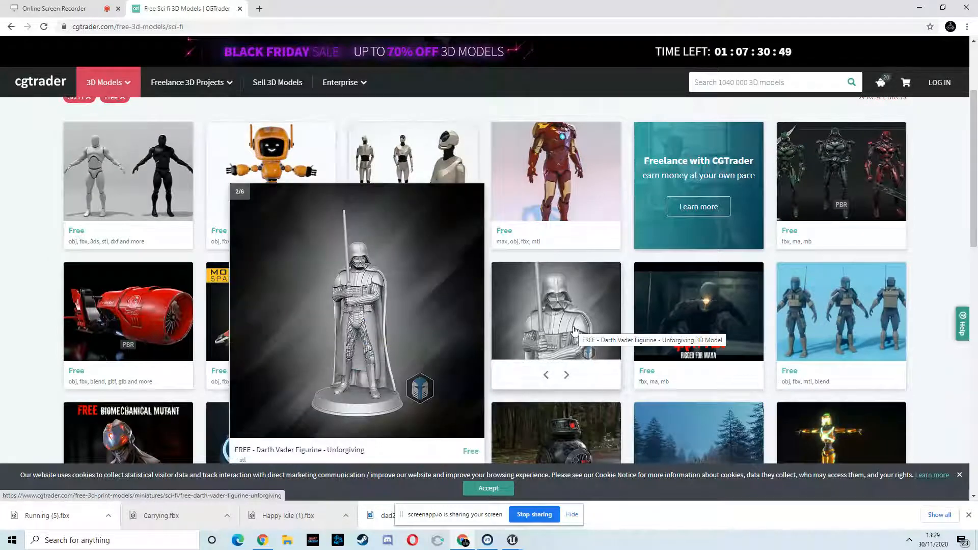
{"action": "scroll", "coordinate": [617, 283], "scroll_direction": "down", "scroll_amount": 5}
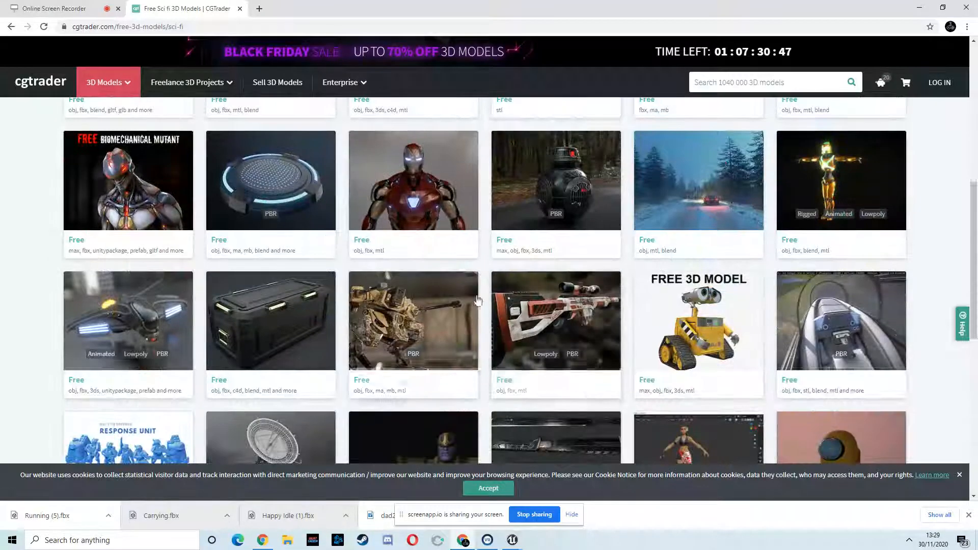
{"action": "scroll", "coordinate": [393, 279], "scroll_direction": "up", "scroll_amount": 8}
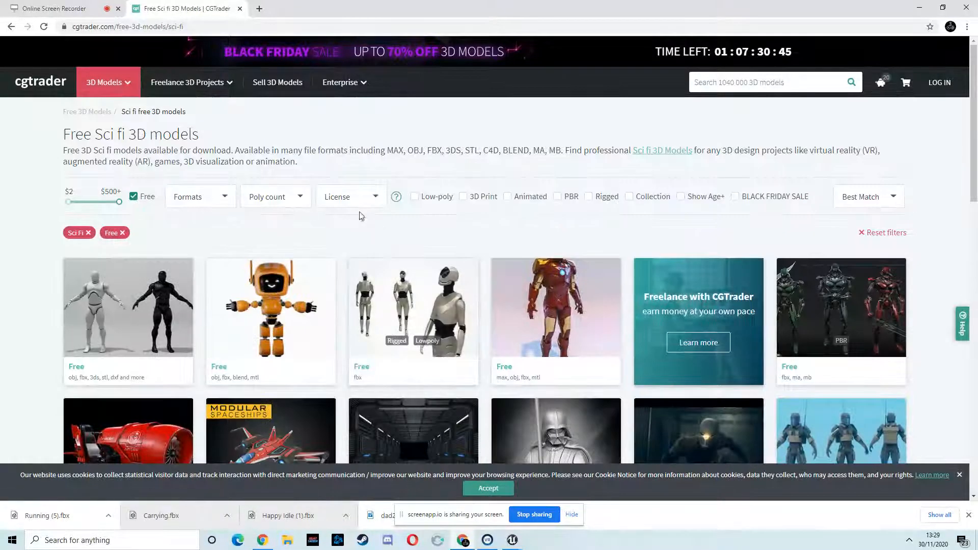
- Open the Sci-fi Military Container free model page and start its free download
{"action": "scroll", "coordinate": [458, 236], "scroll_direction": "down", "scroll_amount": 8}
{"action": "mouse_move", "coordinate": [459, 233]}
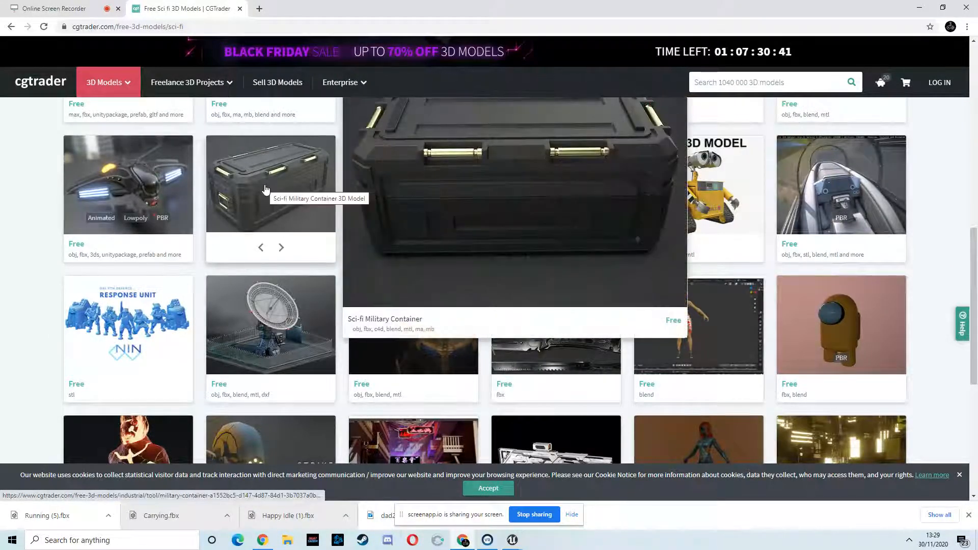
{"action": "left_click", "coordinate": [264, 185]}
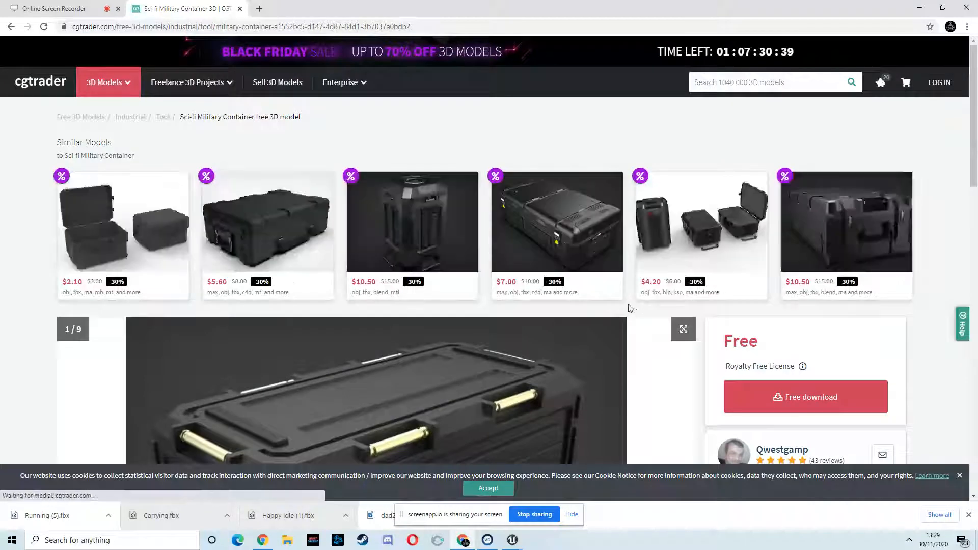
{"action": "scroll", "coordinate": [629, 307], "scroll_direction": "down", "scroll_amount": 3}
{"action": "left_click", "coordinate": [818, 267]}
{"action": "scroll", "coordinate": [468, 258], "scroll_direction": "down", "scroll_amount": 5}
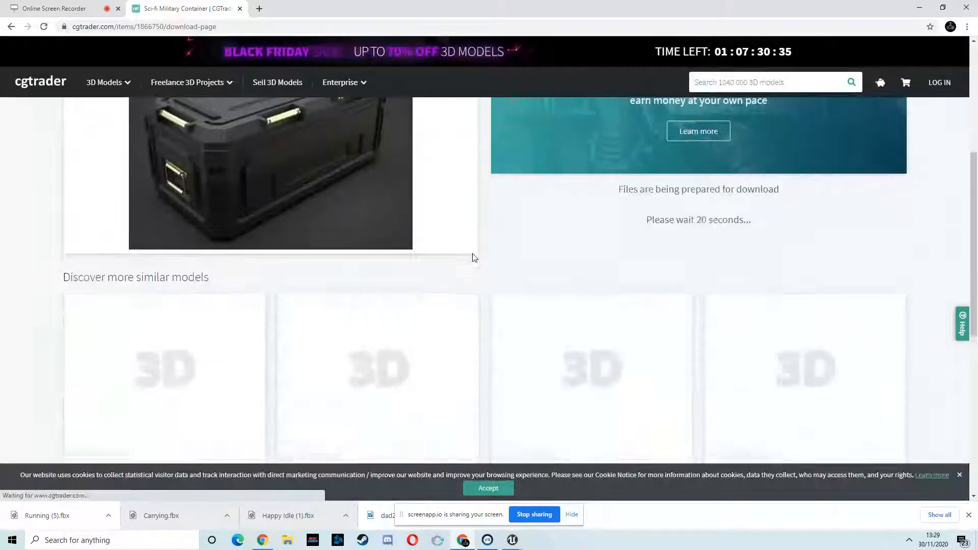
{"action": "scroll", "coordinate": [450, 268], "scroll_direction": "up", "scroll_amount": 3}
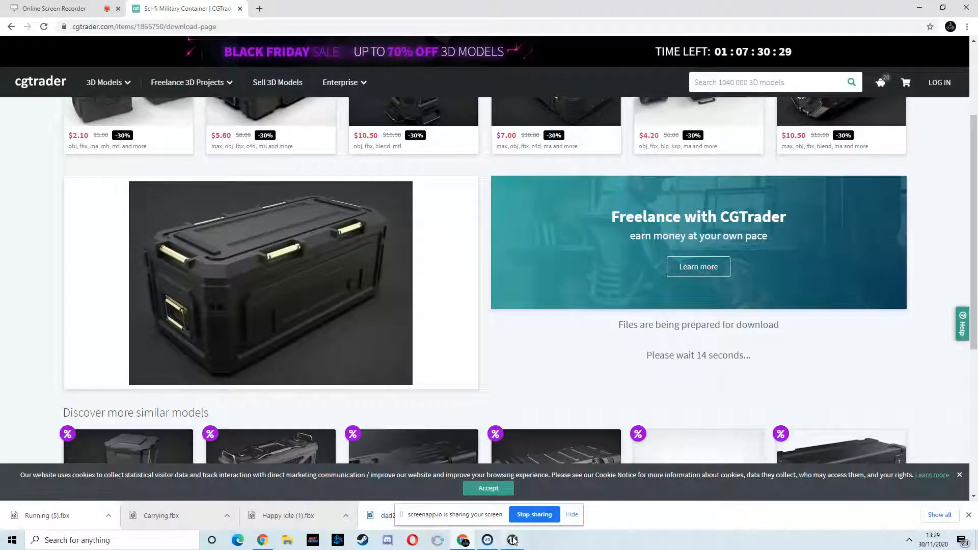
- Switch to Unreal Editor and open the Female_Skeleton asset from the Content > Female > Mesh folder
{"action": "mouse_move", "coordinate": [513, 540]}
{"action": "left_click", "coordinate": [515, 493]}
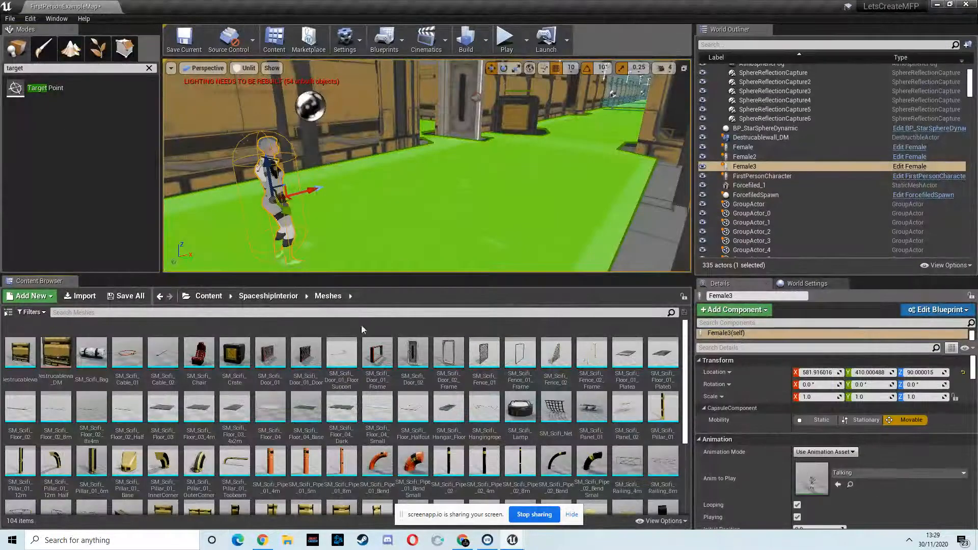
{"action": "left_click", "coordinate": [208, 295]}
{"action": "double_click", "coordinate": [94, 347]}
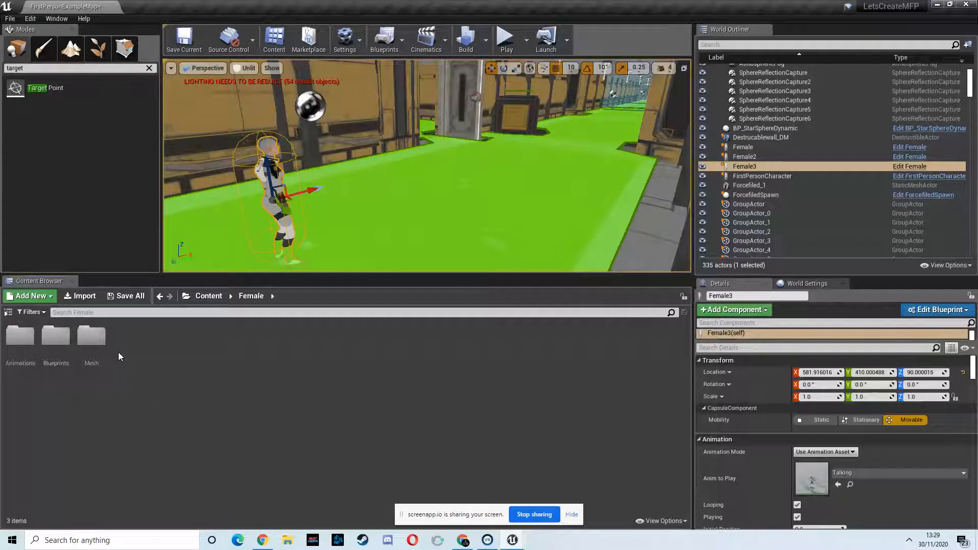
{"action": "double_click", "coordinate": [91, 338]}
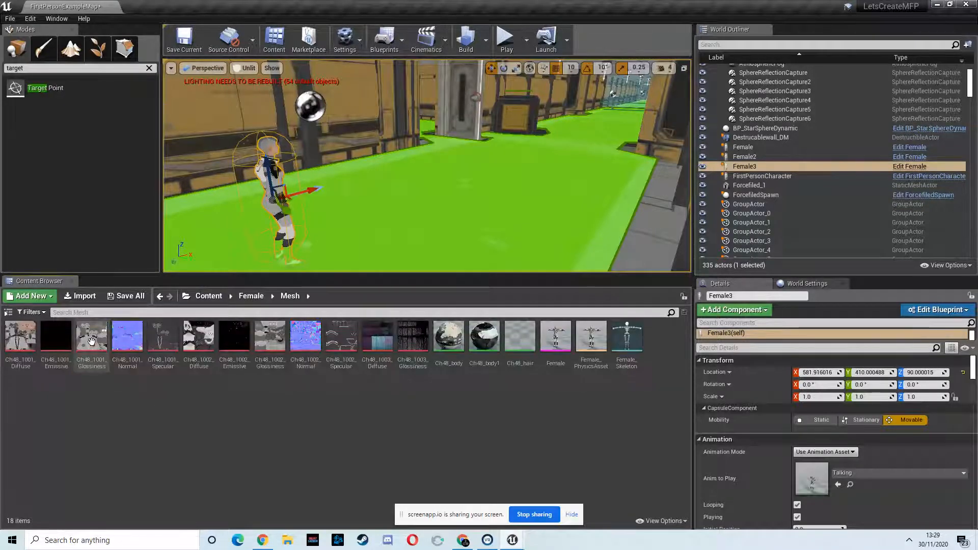
{"action": "double_click", "coordinate": [626, 339]}
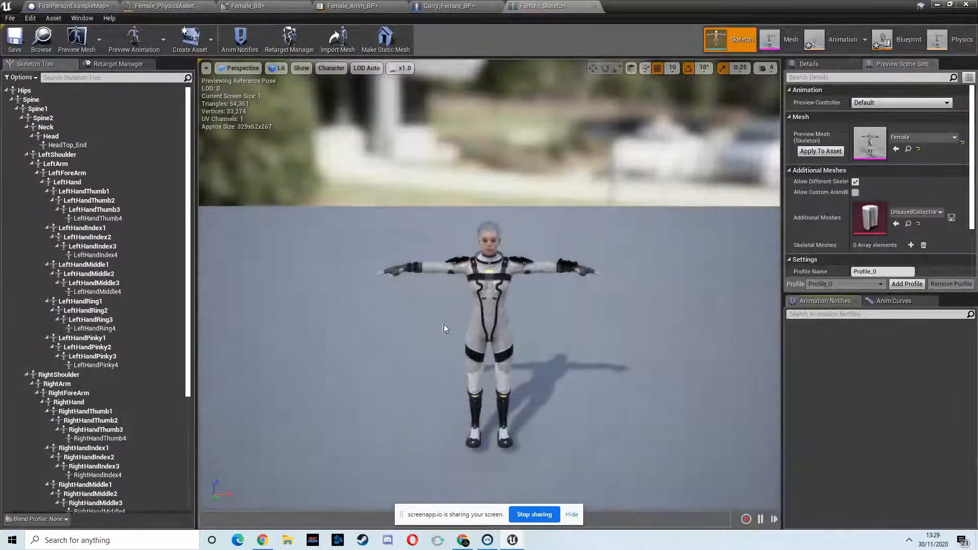
- Add a socket to the skeleton's RightHand bone and select the new socket
{"action": "left_click", "coordinate": [395, 270]}
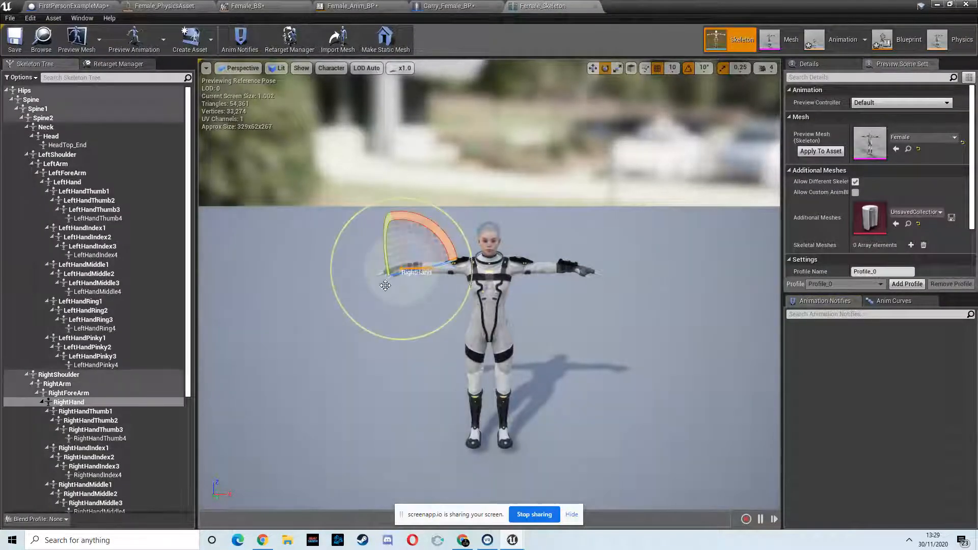
{"action": "right_click", "coordinate": [68, 402]}
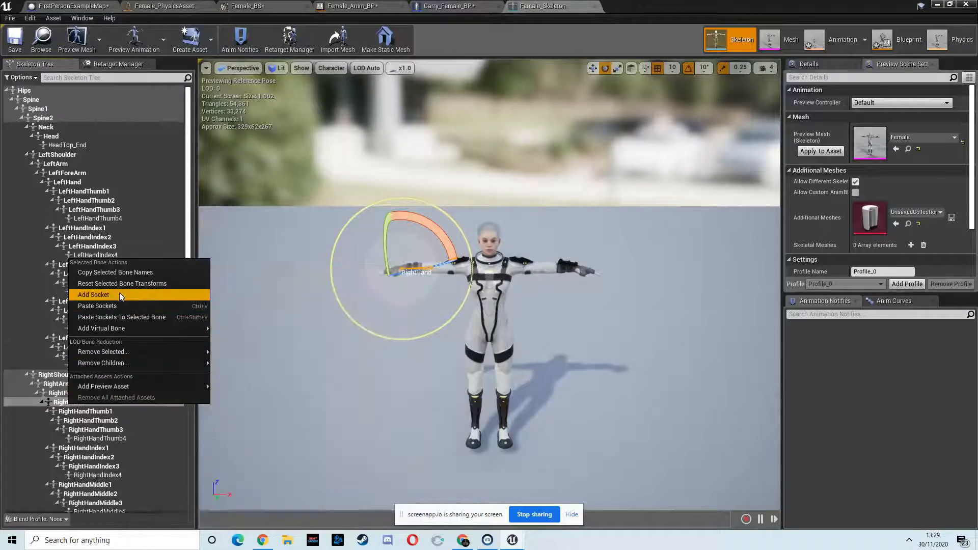
{"action": "left_click", "coordinate": [119, 293]}
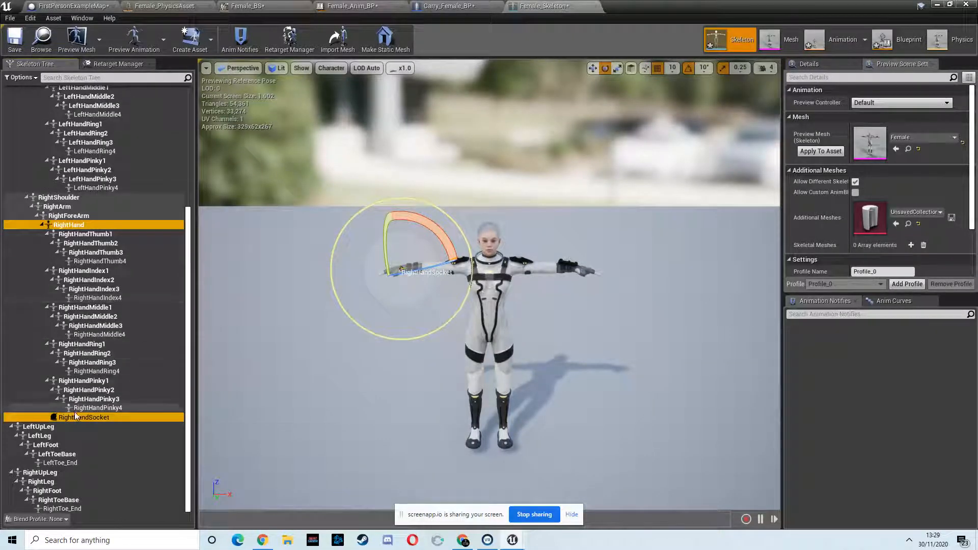
{"action": "left_click", "coordinate": [99, 419]}
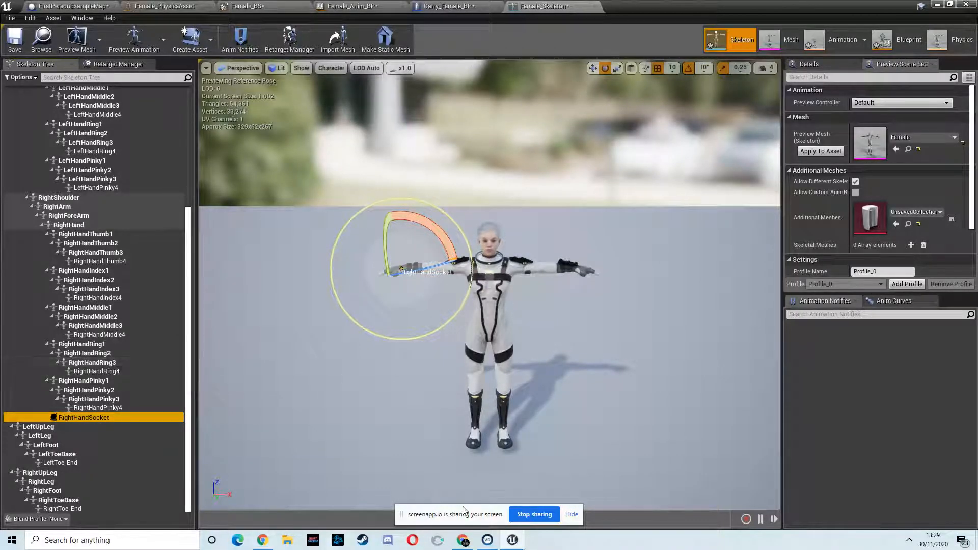
- Return to the browser and request the fbx.rar download of the Sci-fi Military Container
{"action": "mouse_move", "coordinate": [512, 541]}
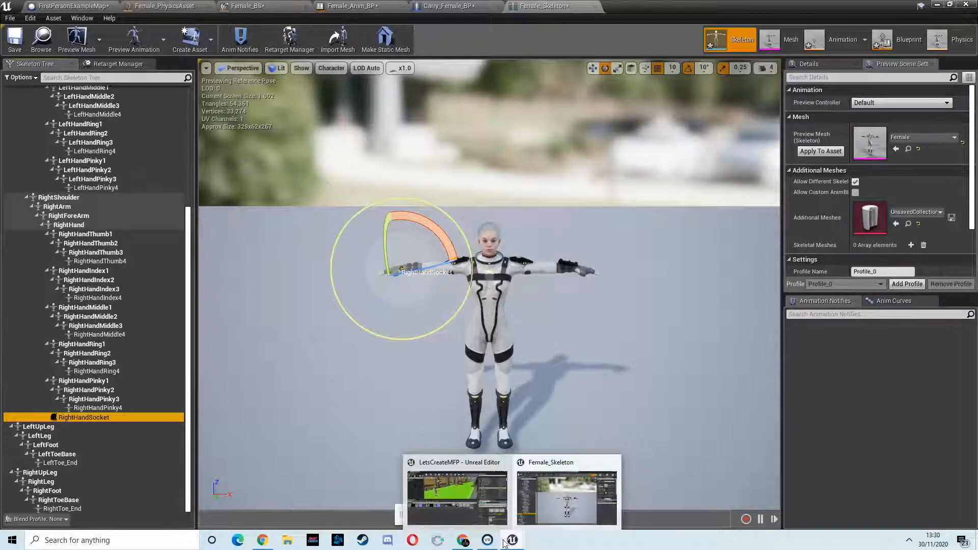
{"action": "left_click", "coordinate": [463, 540]}
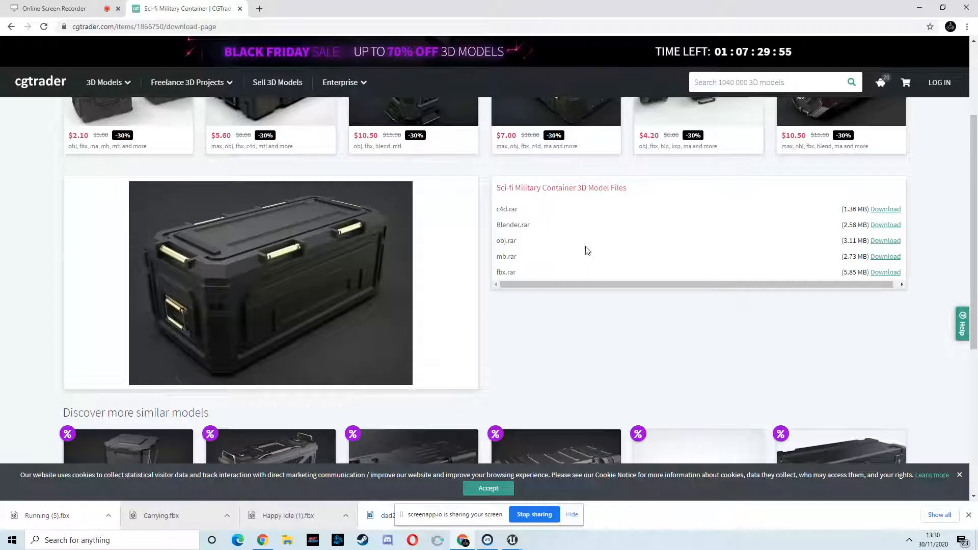
{"action": "scroll", "coordinate": [586, 251], "scroll_direction": "down", "scroll_amount": 3}
{"action": "scroll", "coordinate": [586, 250], "scroll_direction": "up", "scroll_amount": 3}
{"action": "left_click", "coordinate": [884, 273]}
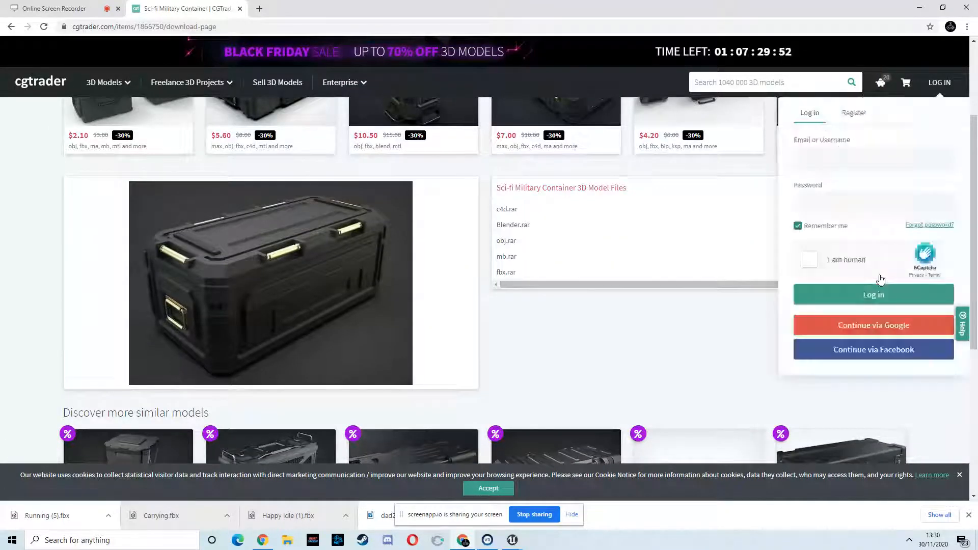
{"action": "left_click", "coordinate": [819, 270]}
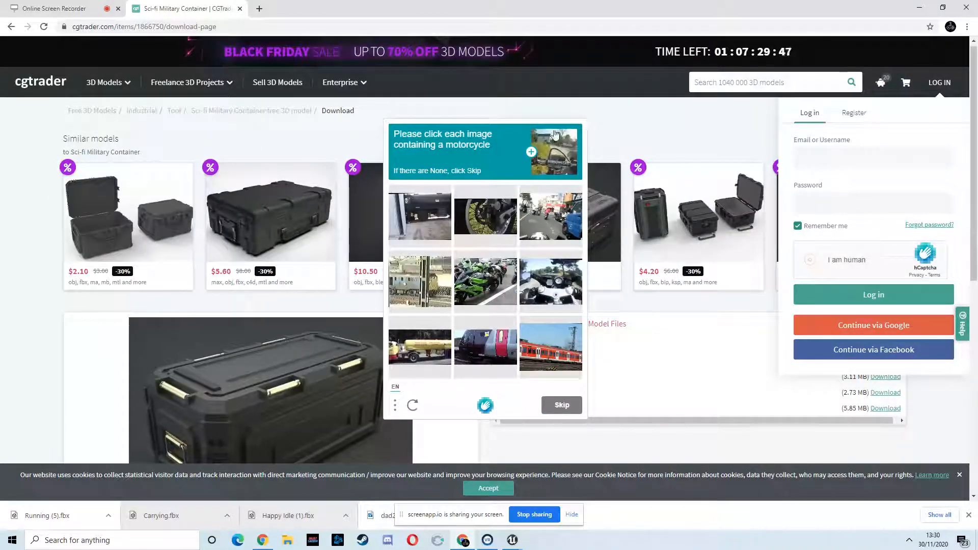
{"action": "left_click", "coordinate": [664, 146]}
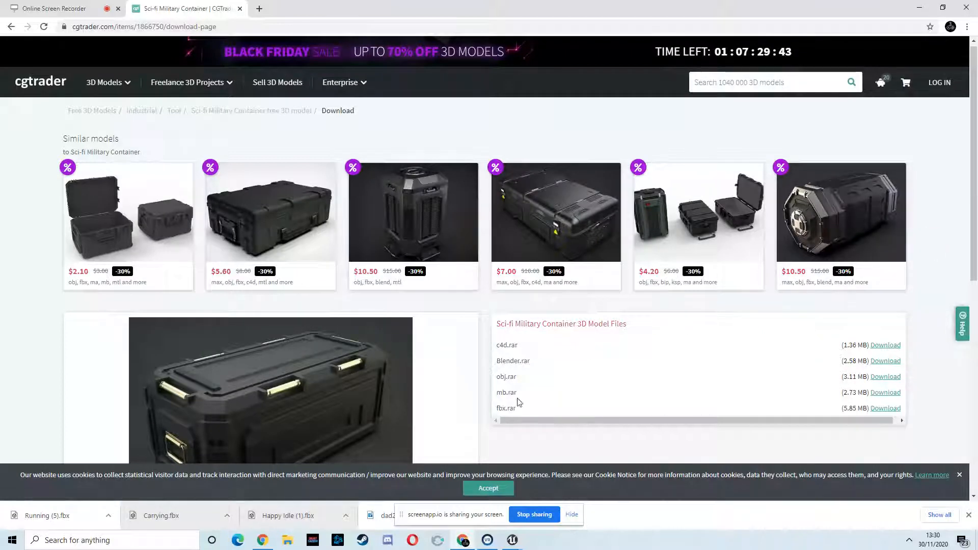
{"action": "left_click", "coordinate": [939, 85]}
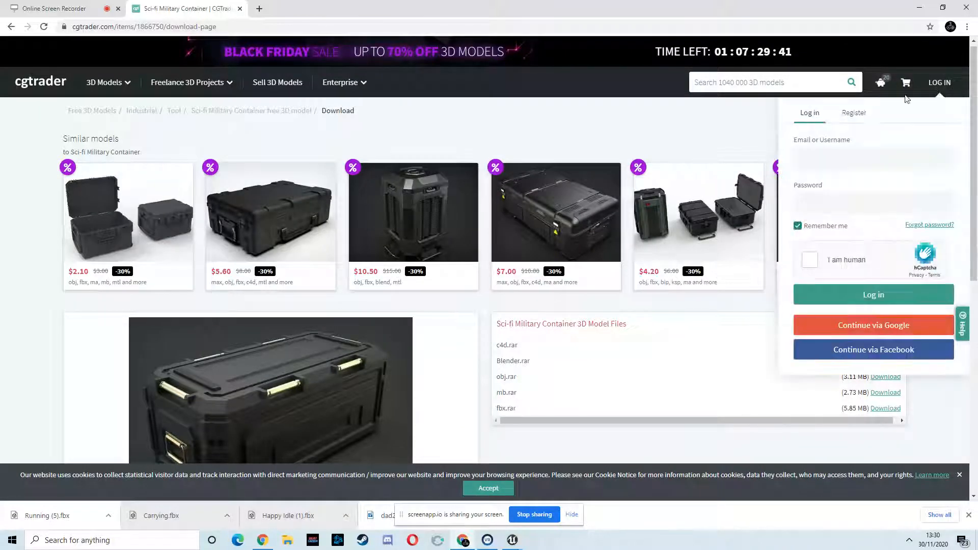
{"action": "left_click", "coordinate": [813, 159]}
{"action": "left_click", "coordinate": [755, 148]}
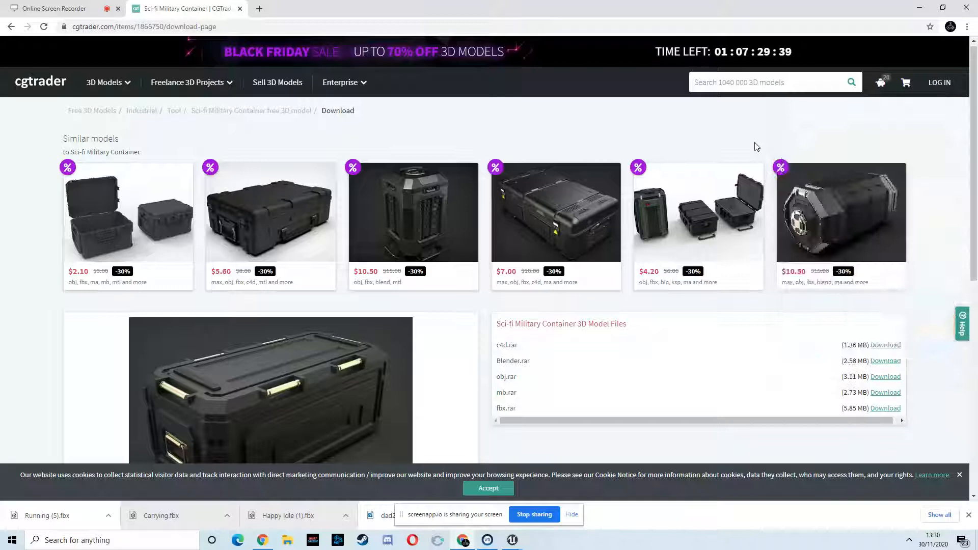
{"action": "left_click", "coordinate": [461, 541]}
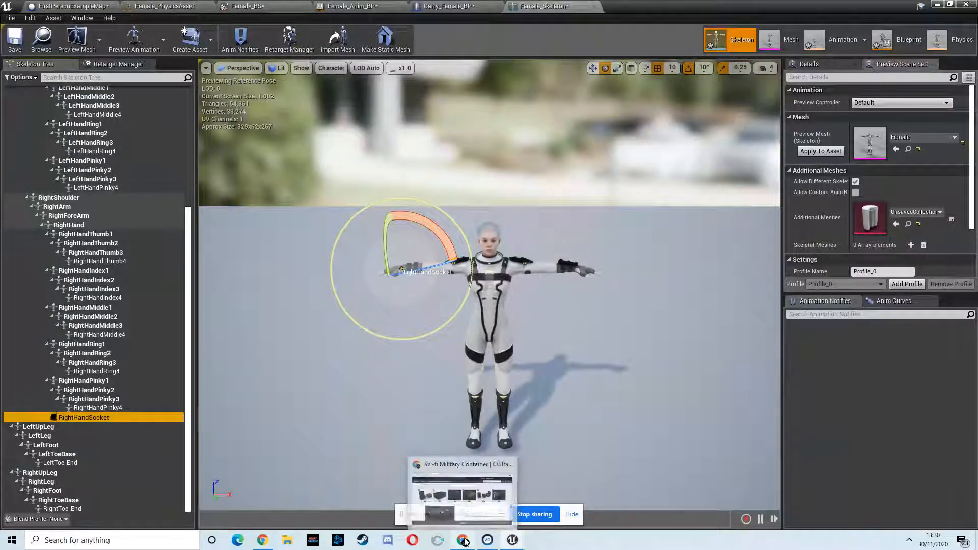
{"action": "left_click", "coordinate": [465, 541]}
{"action": "left_click", "coordinate": [88, 9]}
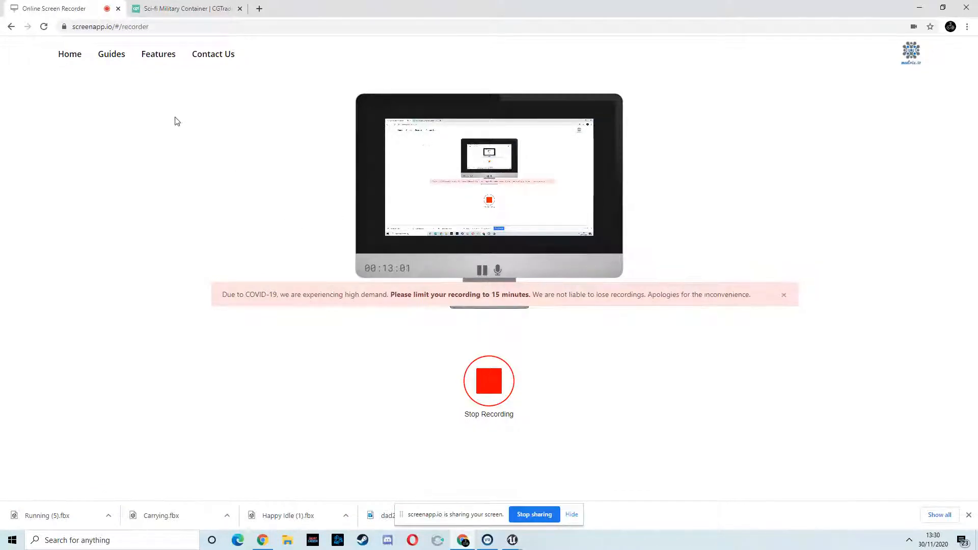
{"action": "left_click", "coordinate": [207, 14]}
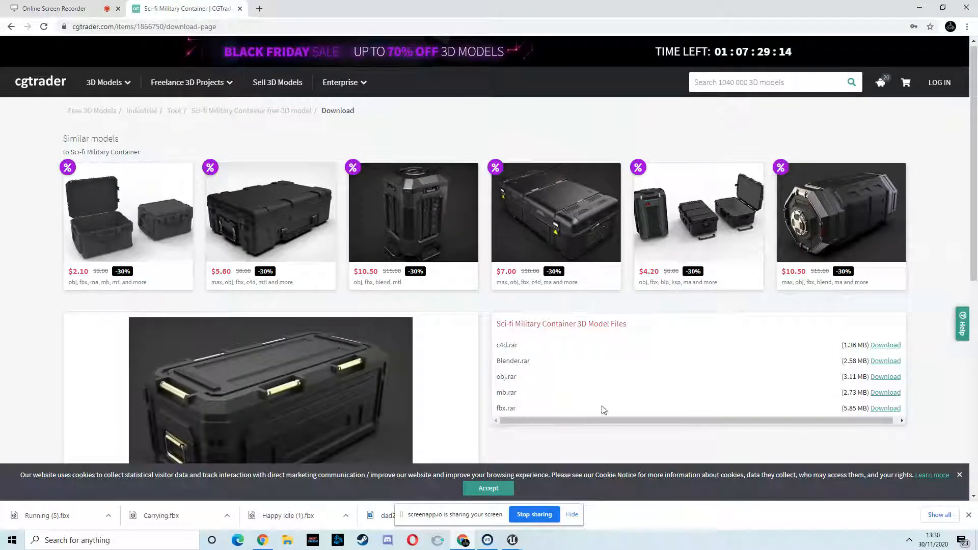
- Request the fbx.rar download again and complete the hCaptcha motorcycle image challenge on the login form
{"action": "left_click", "coordinate": [884, 408]}
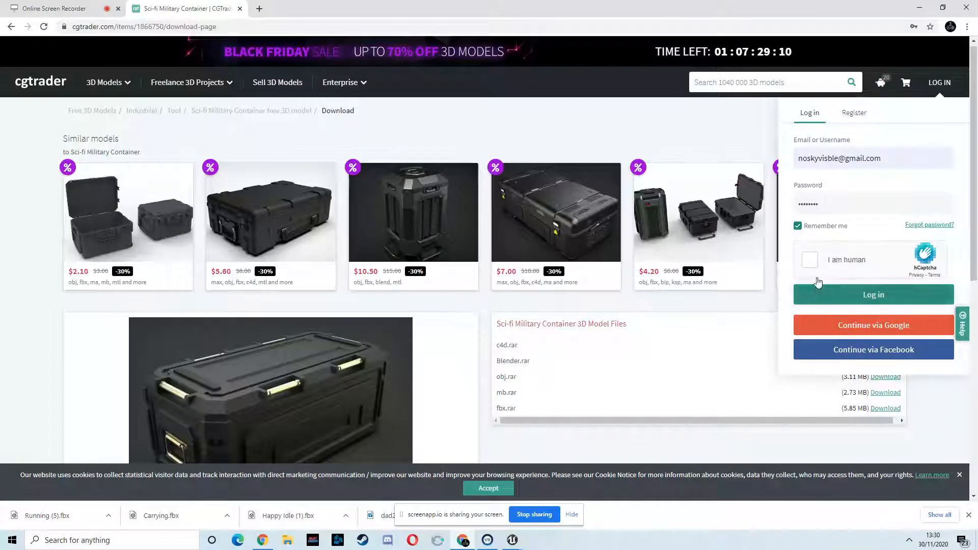
{"action": "left_click", "coordinate": [810, 260]}
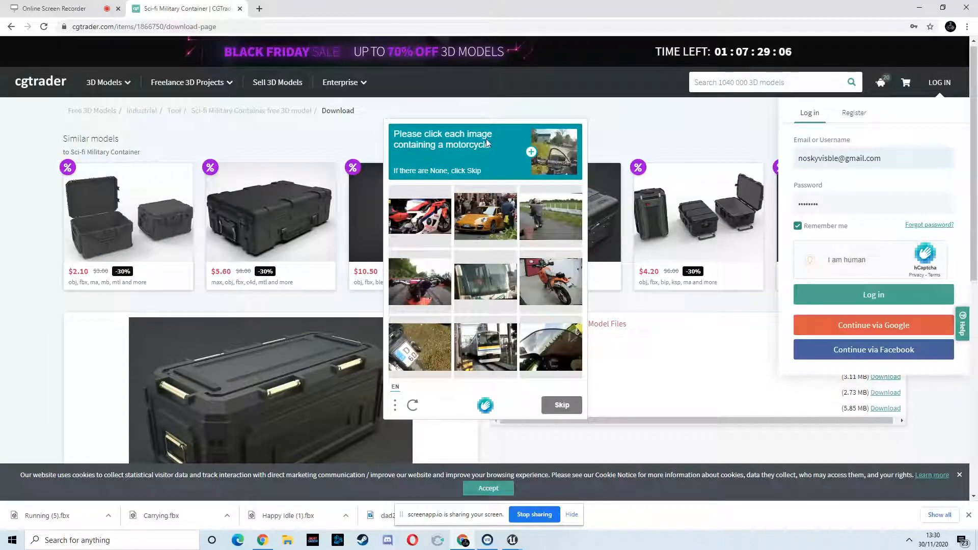
{"action": "left_click", "coordinate": [420, 216]}
{"action": "left_click", "coordinate": [547, 219]}
{"action": "left_click", "coordinate": [563, 275]}
{"action": "left_click", "coordinate": [428, 275]}
{"action": "left_click", "coordinate": [537, 346]}
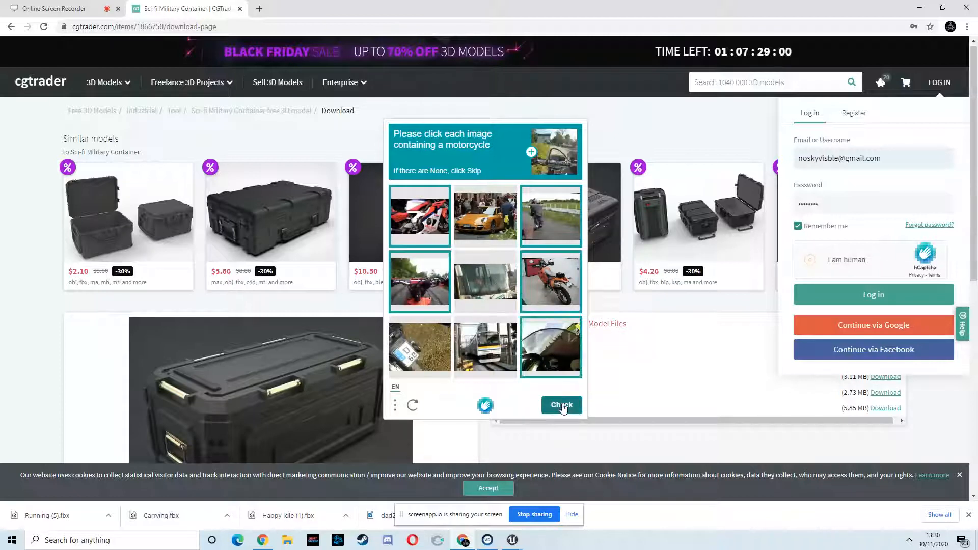
{"action": "left_click", "coordinate": [560, 405]}
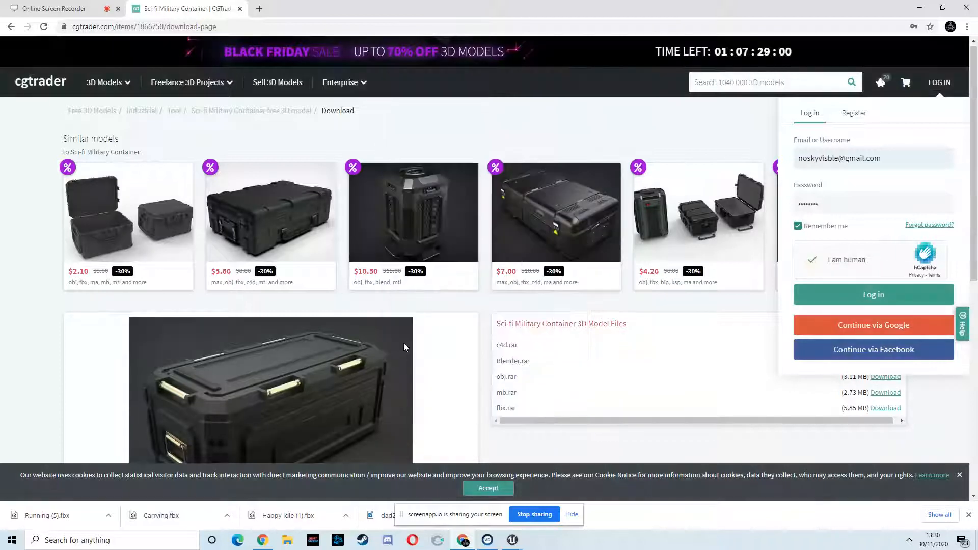
- Log in to CGTrader, switching to Continue via Google, so the container files are prepared for download
{"action": "left_click", "coordinate": [873, 297]}
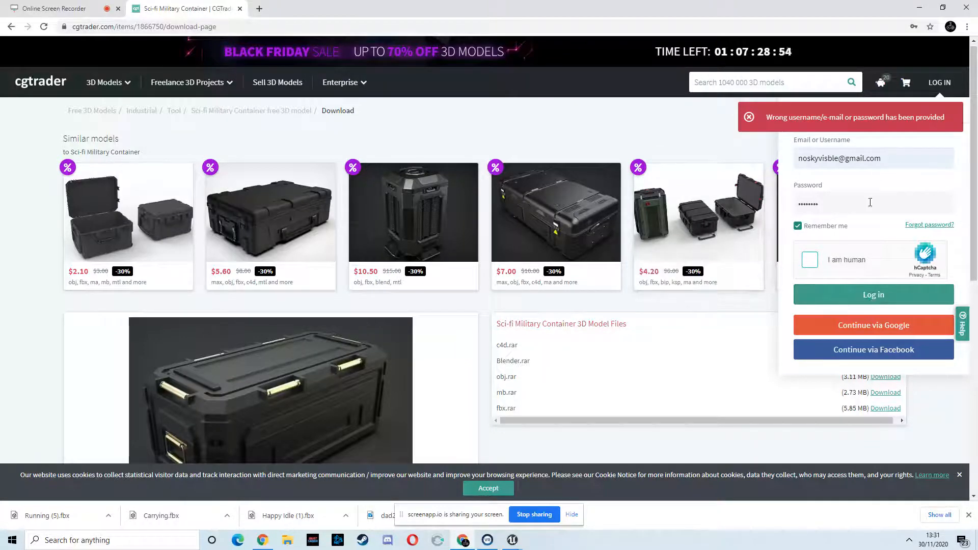
{"action": "left_click", "coordinate": [607, 111]}
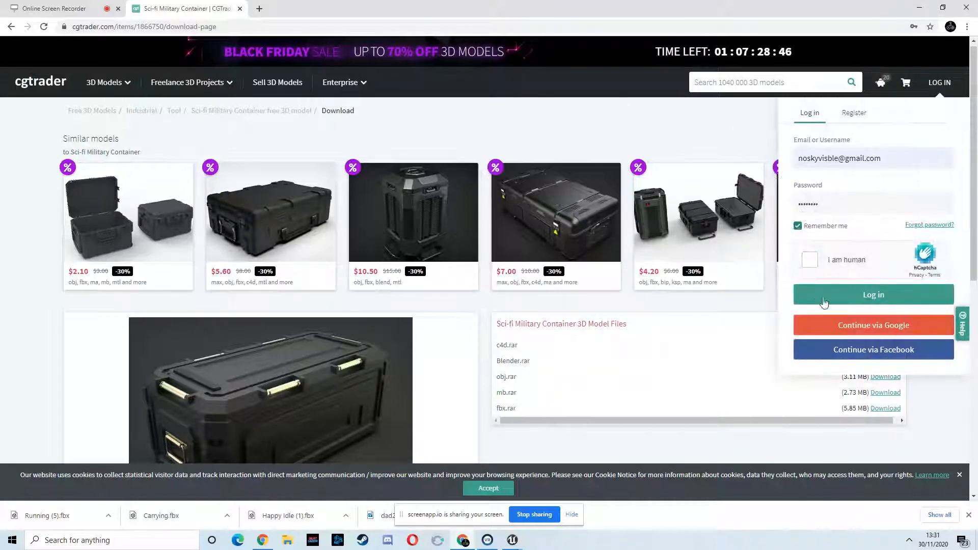
{"action": "left_click", "coordinate": [886, 329]}
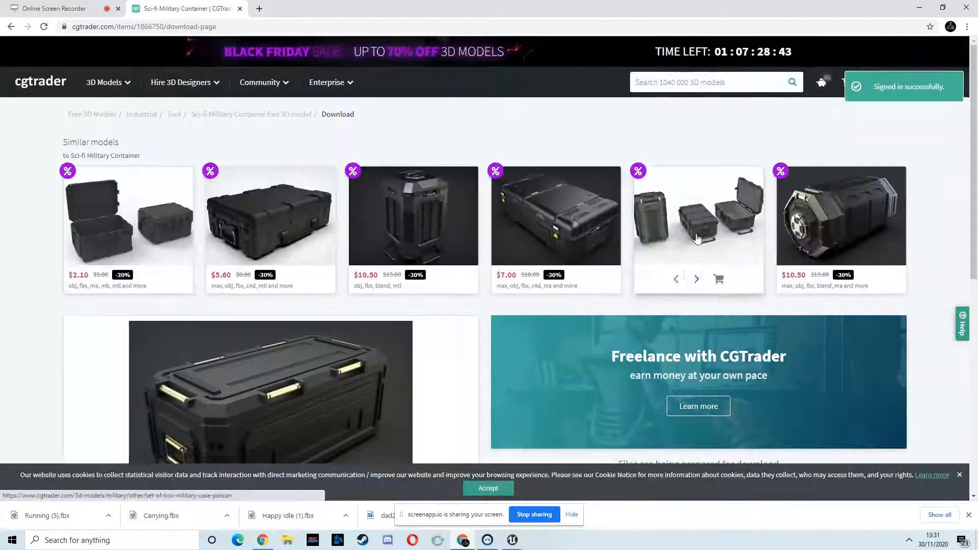
{"action": "scroll", "coordinate": [697, 238], "scroll_direction": "down", "scroll_amount": 2}
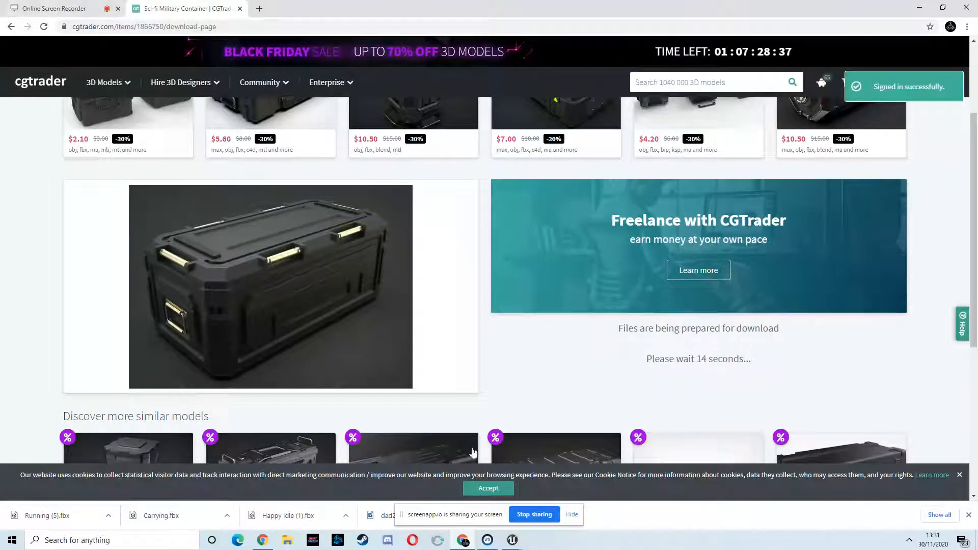
- Switch back to the skeleton editor, inspect the right-hand socket in the viewport, and close the editor
{"action": "mouse_move", "coordinate": [512, 540]}
{"action": "left_click", "coordinate": [553, 493]}
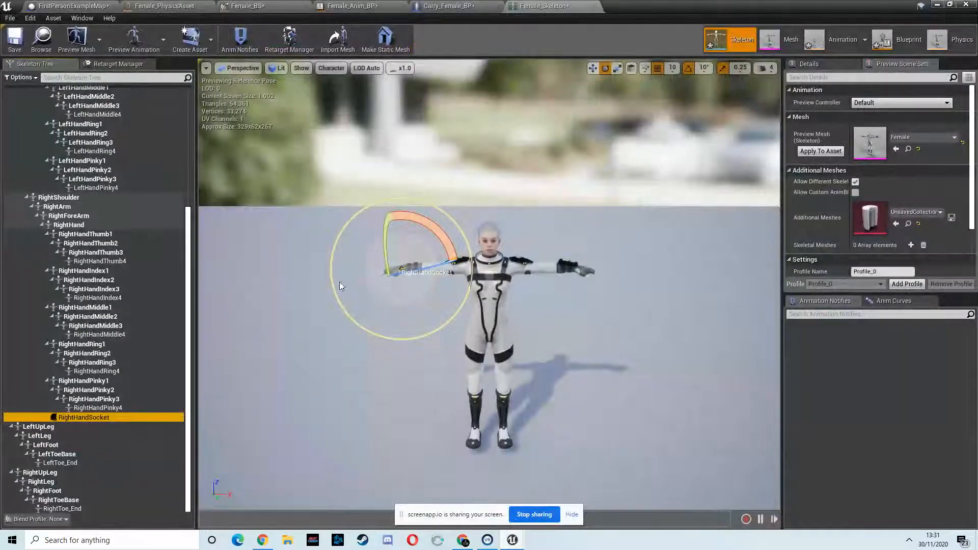
{"action": "scroll", "coordinate": [480, 247], "scroll_direction": "up", "scroll_amount": 8}
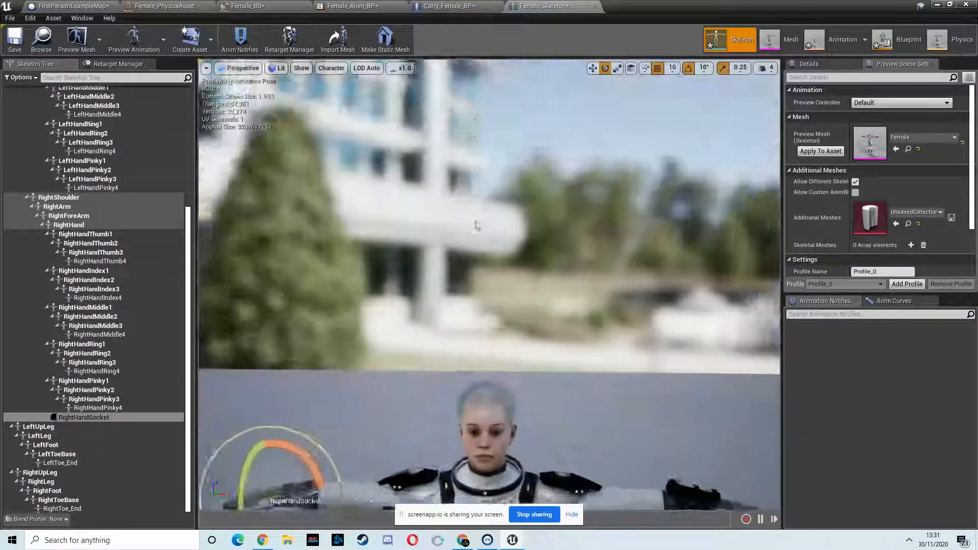
{"action": "right_click_drag", "start_coordinate": [477, 225], "coordinate": [480, 245]}
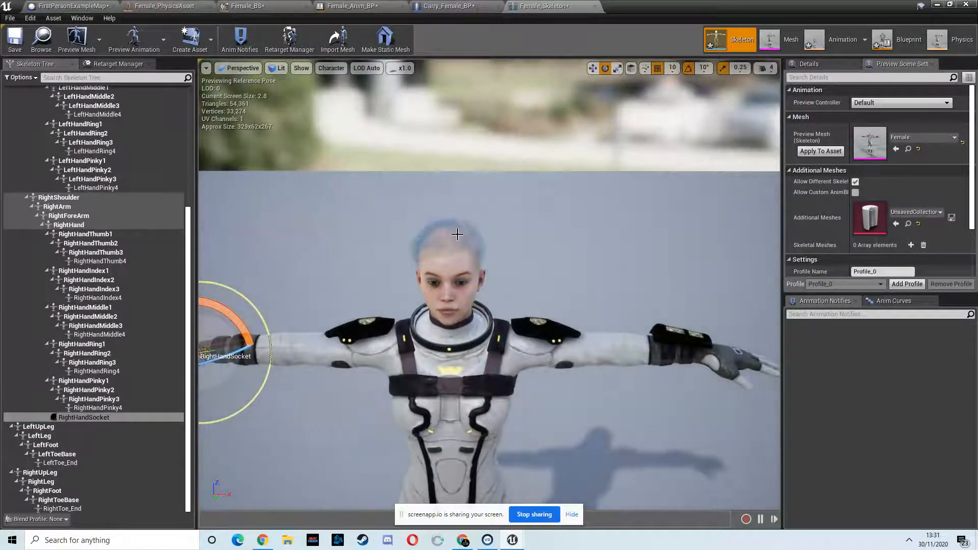
{"action": "scroll", "coordinate": [555, 334], "scroll_direction": "down", "scroll_amount": 5}
{"action": "mouse_move", "coordinate": [553, 315]}
{"action": "right_mouse_down"}
{"action": "mouse_move", "coordinate": [555, 333]}
{"action": "mouse_move", "coordinate": [549, 320]}
{"action": "right_mouse_up"}
{"action": "scroll", "coordinate": [555, 333], "scroll_direction": "up", "scroll_amount": 5}
{"action": "scroll", "coordinate": [549, 319], "scroll_direction": "down", "scroll_amount": 3}
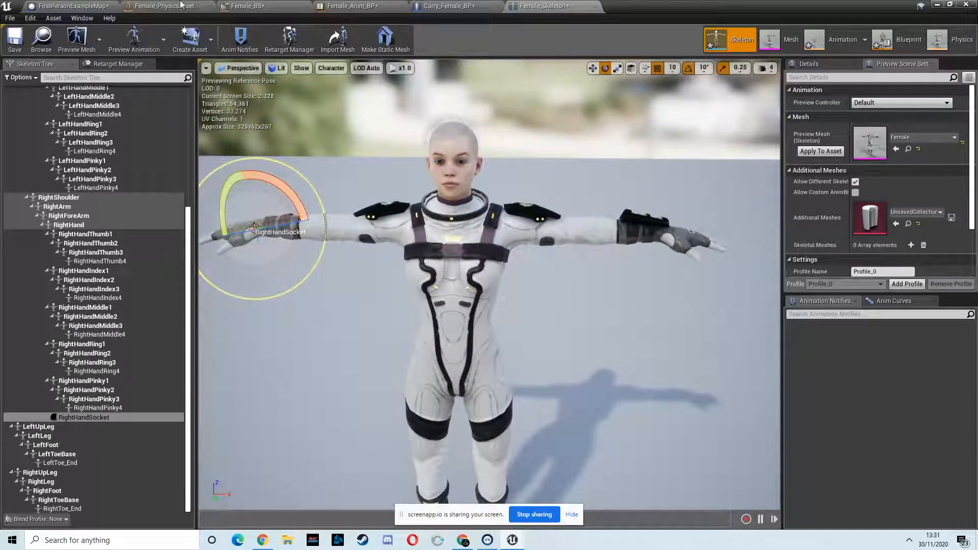
{"action": "left_click", "coordinate": [937, 5]}
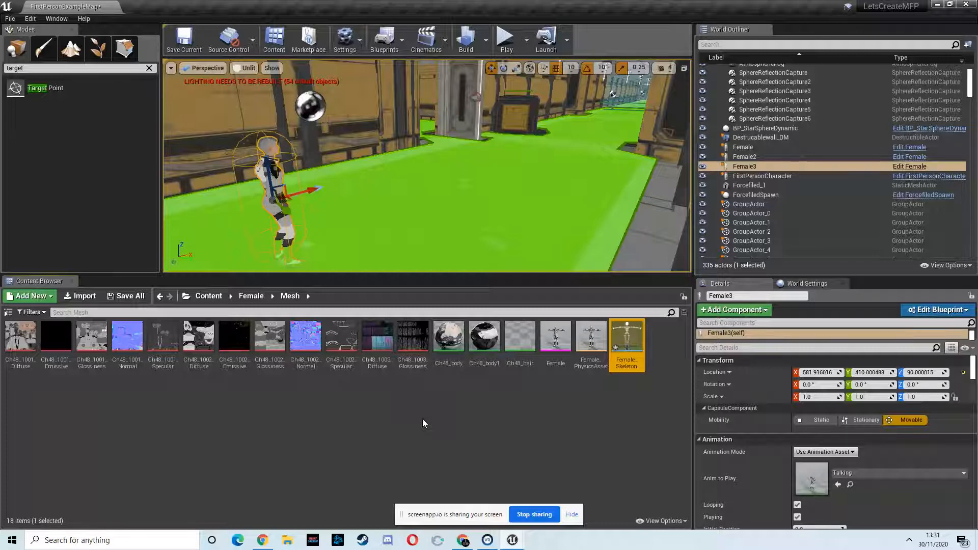
- Open the Ch48_hair material, set its Blend Mode to Opaque, and apply the change
{"action": "double_click", "coordinate": [518, 340]}
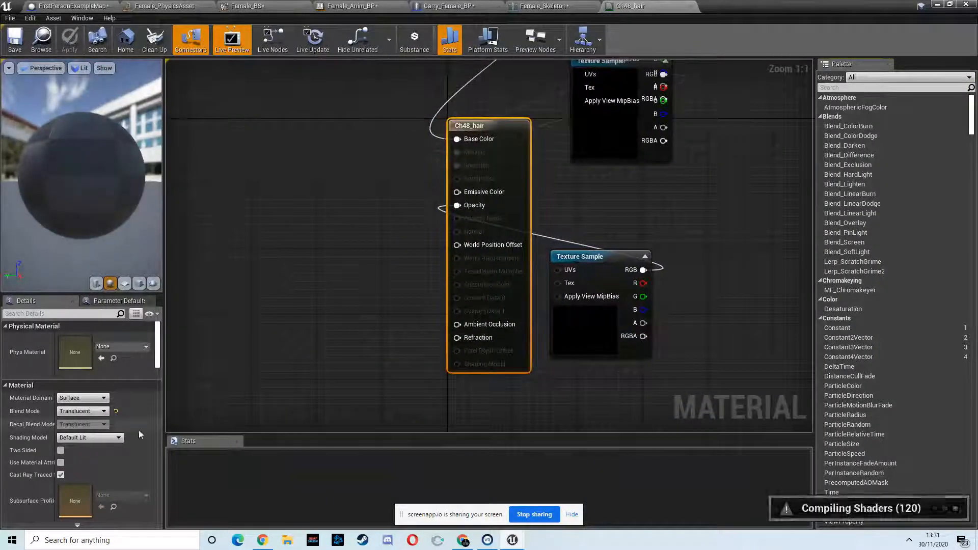
{"action": "left_click", "coordinate": [97, 412]}
{"action": "left_click", "coordinate": [74, 418]}
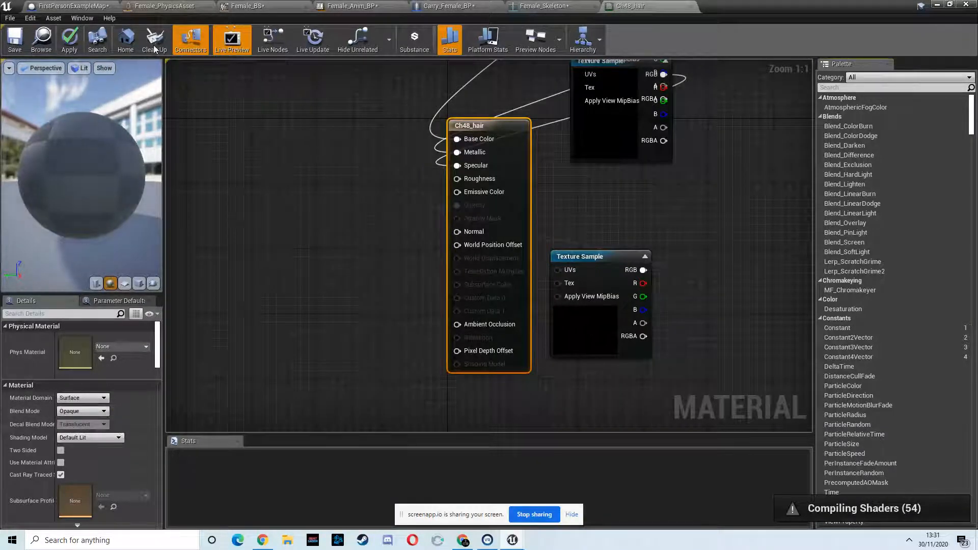
{"action": "left_click", "coordinate": [70, 42]}
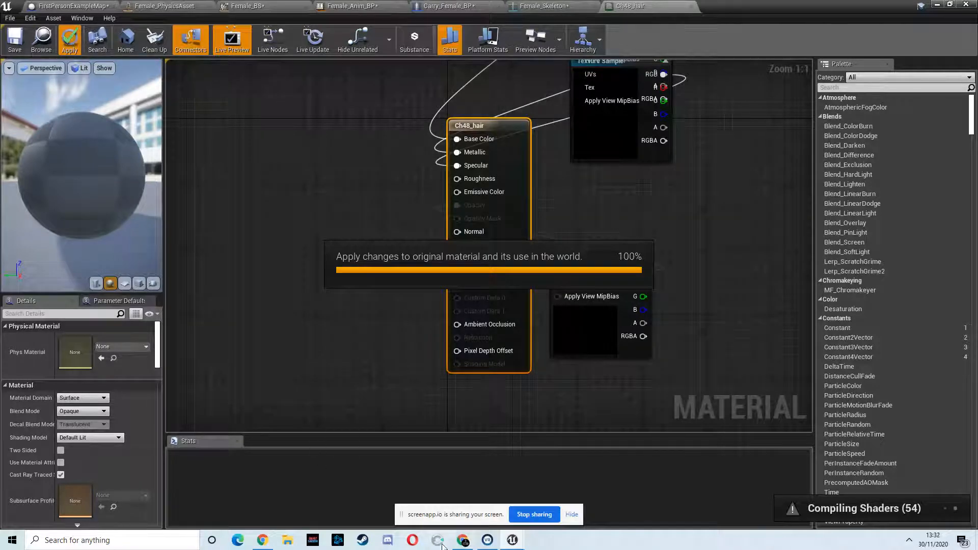
- Download the Sci-fi Military Container's fbx.rar file in the browser and minimize the editor windows to reach the desktop
{"action": "left_click", "coordinate": [461, 541]}
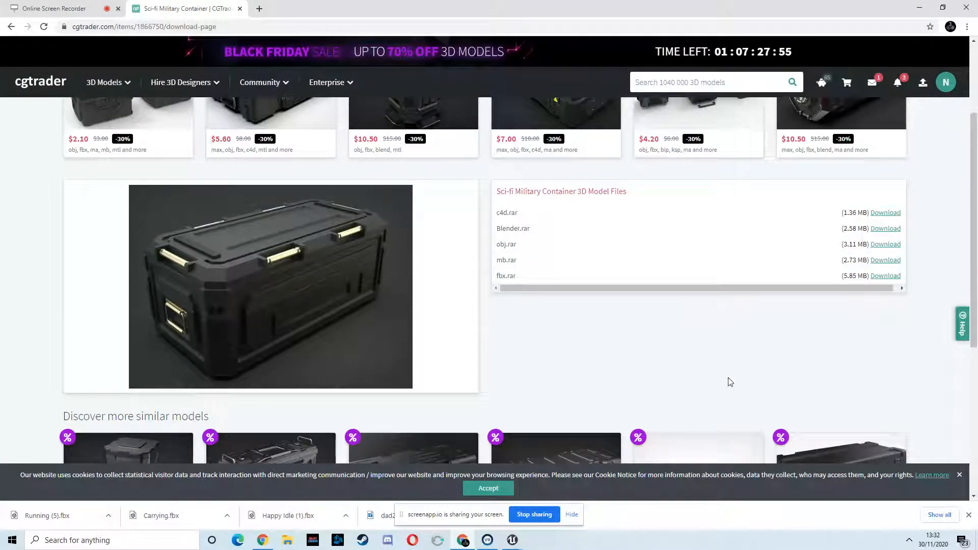
{"action": "left_click", "coordinate": [884, 277]}
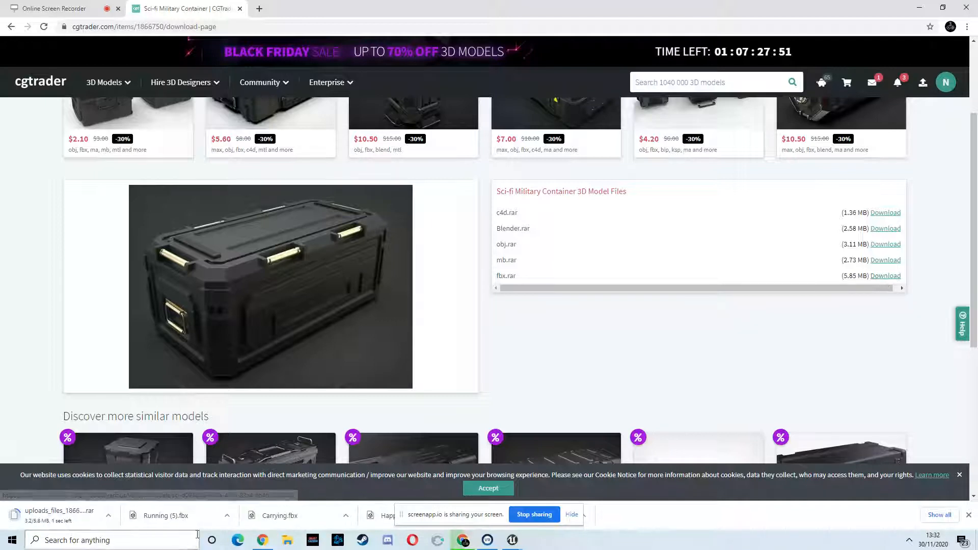
{"action": "double_click", "coordinate": [504, 11]}
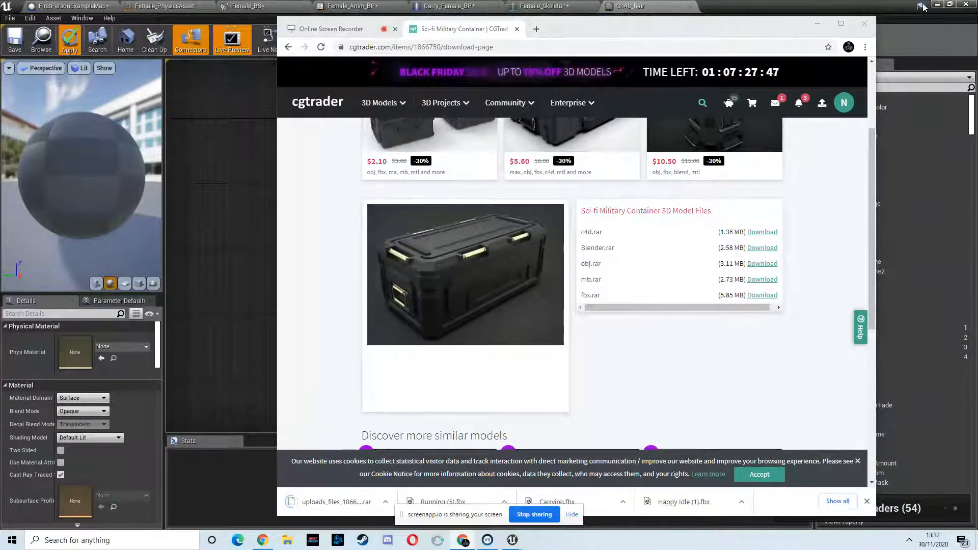
{"action": "left_click", "coordinate": [928, 6]}
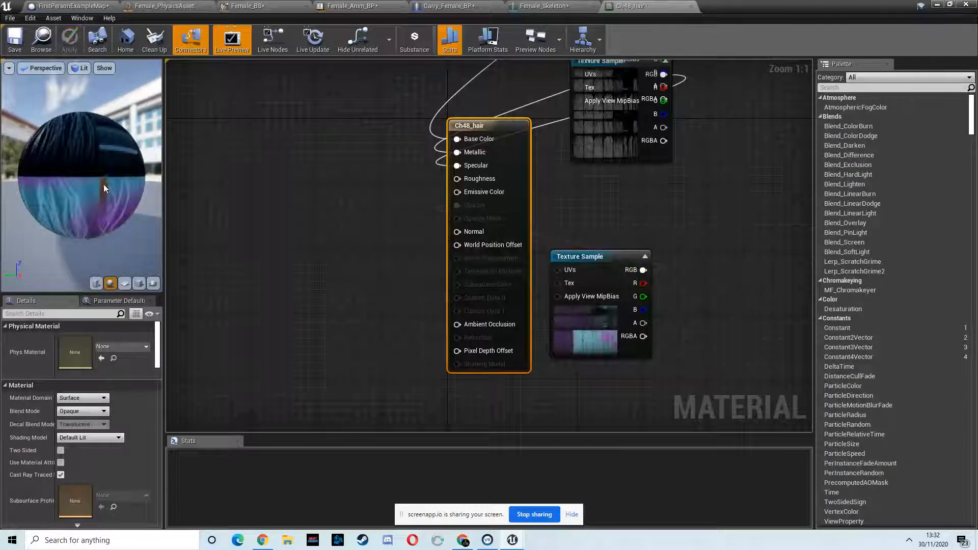
{"action": "left_click", "coordinate": [938, 5]}
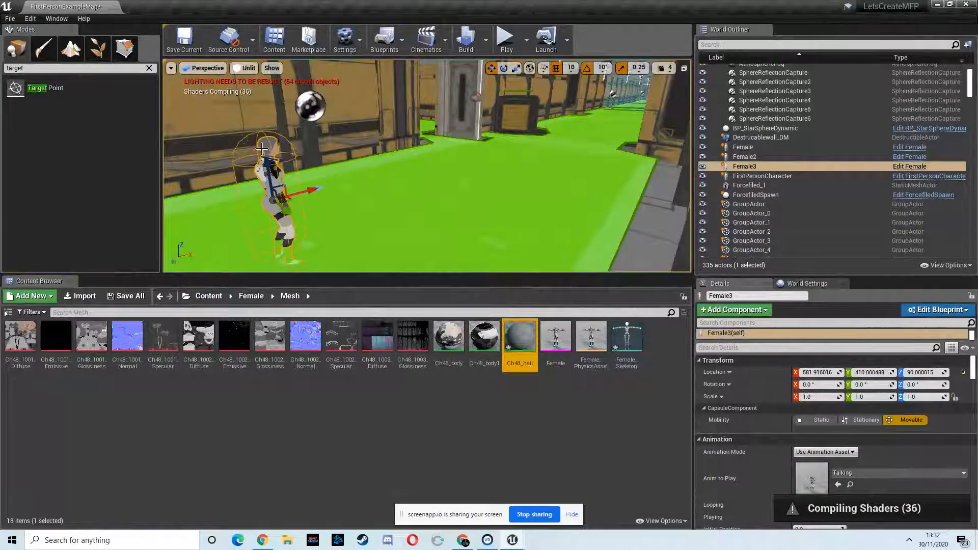
{"action": "left_click", "coordinate": [937, 4]}
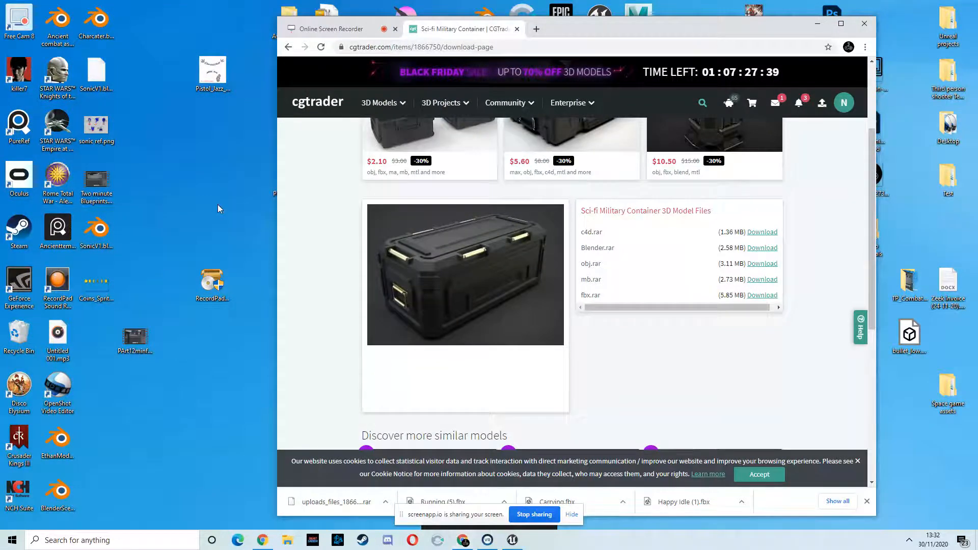
- Extract the downloaded uploads_files rar archive on the desktop with 7-Zip
{"action": "left_click", "coordinate": [215, 174]}
{"action": "right_click", "coordinate": [215, 179]}
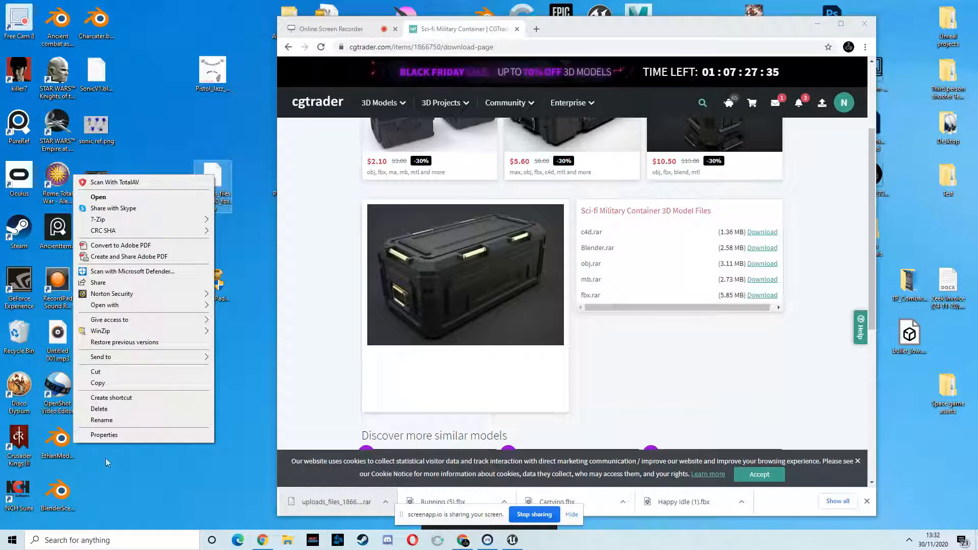
{"action": "mouse_move", "coordinate": [111, 335]}
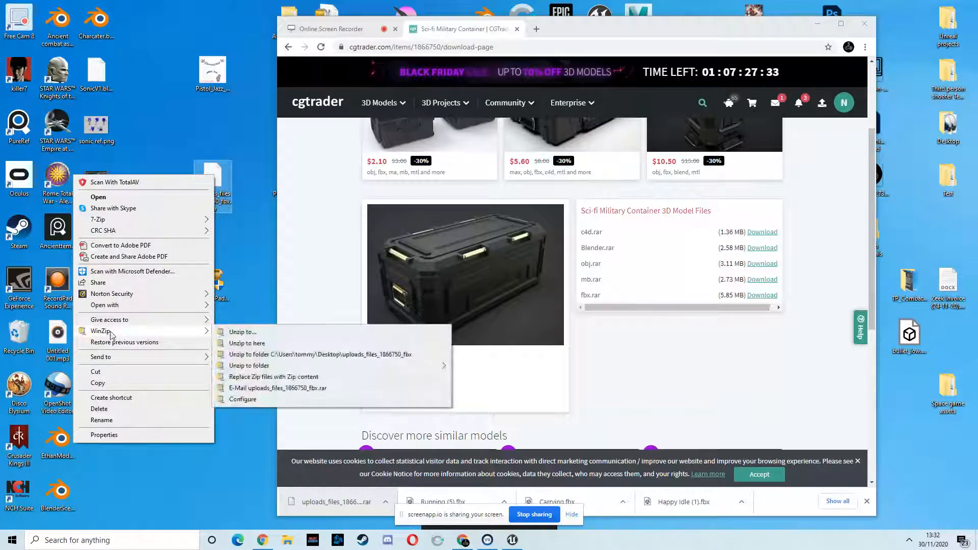
{"action": "mouse_move", "coordinate": [102, 220]}
{"action": "left_click", "coordinate": [260, 243]}
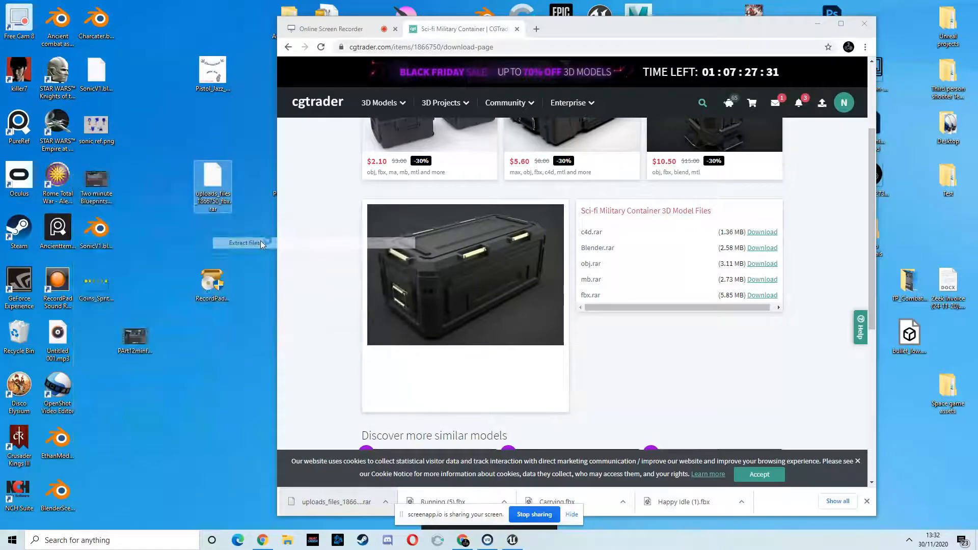
{"action": "left_click", "coordinate": [472, 334]}
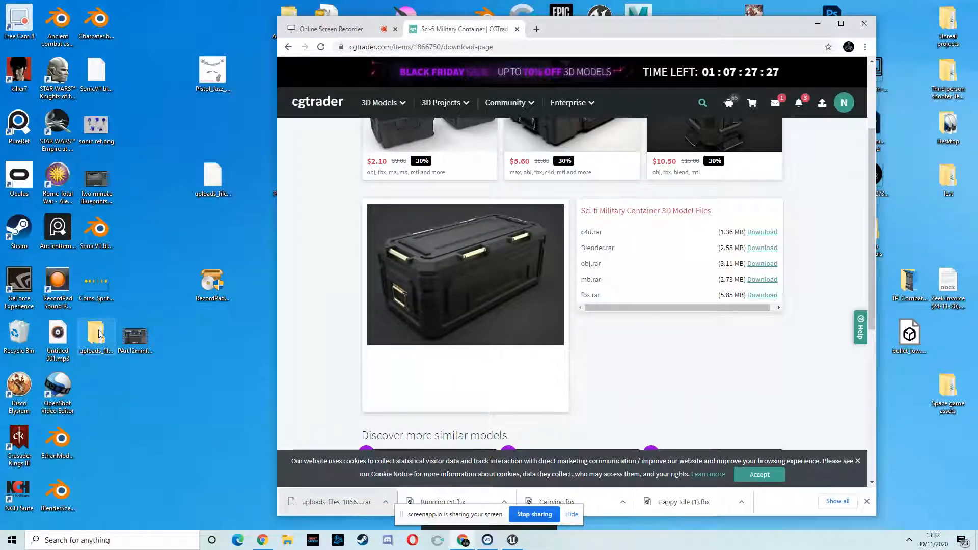
{"action": "left_click", "coordinate": [818, 21]}
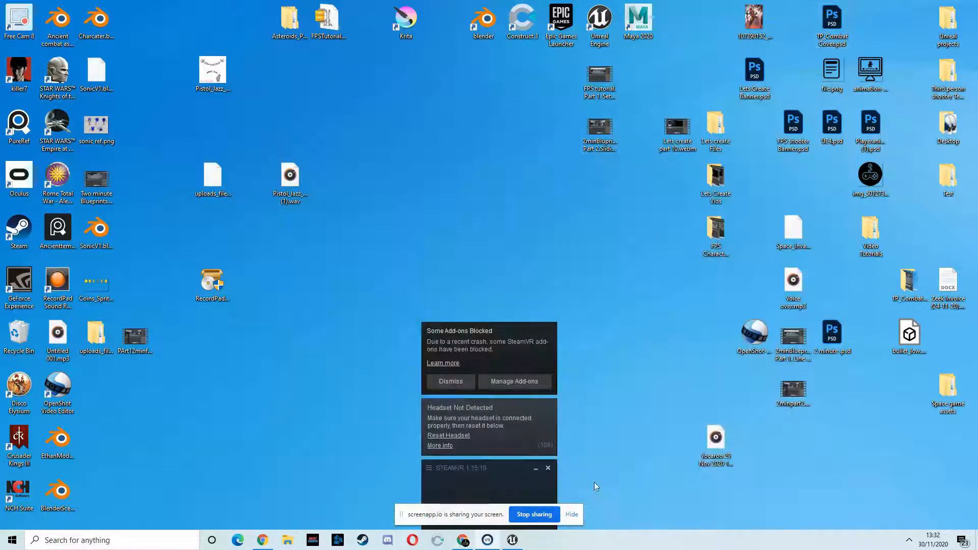
- Import Box high tringl.fbx from the extracted fbx folder into Content > Models with Import All, closing the message log
{"action": "left_click", "coordinate": [512, 541]}
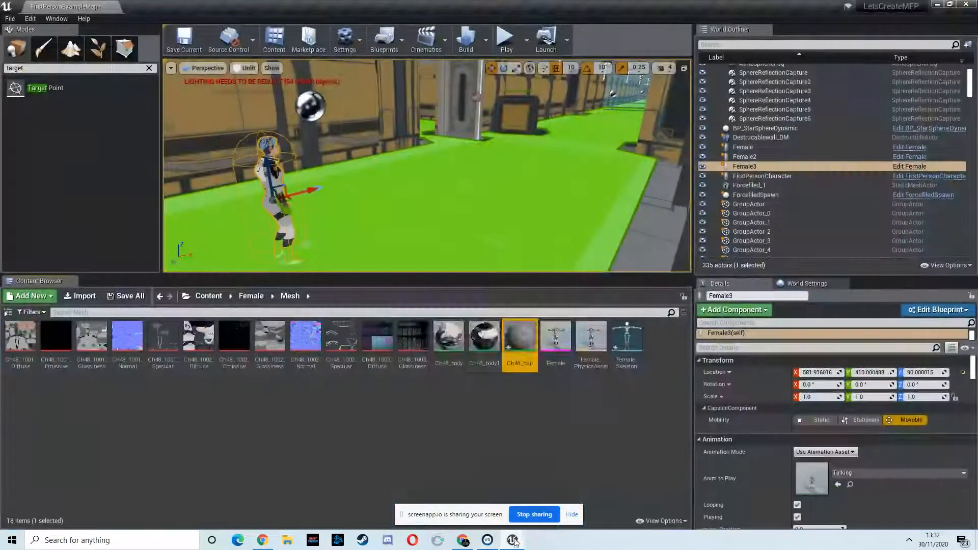
{"action": "left_click", "coordinate": [209, 296]}
{"action": "left_click", "coordinate": [276, 332]}
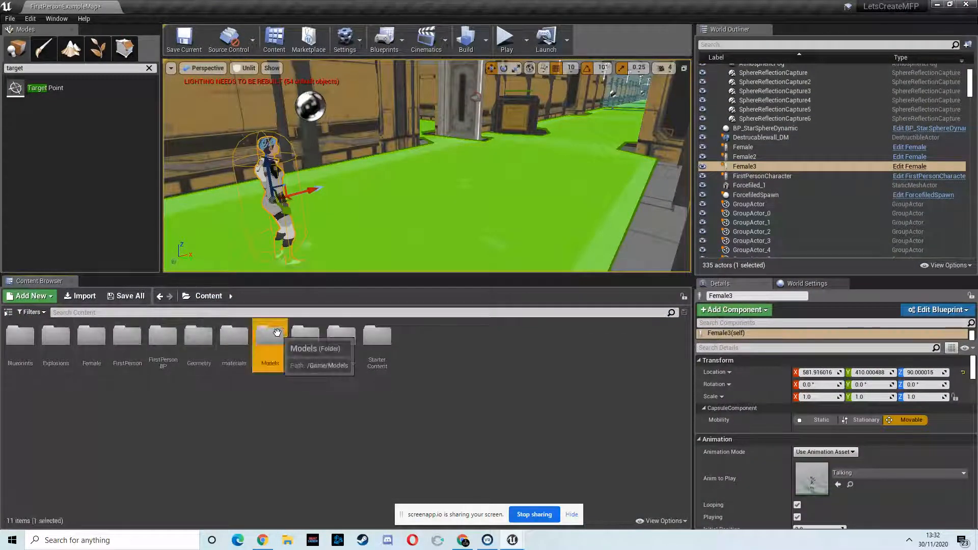
{"action": "double_click", "coordinate": [277, 333]}
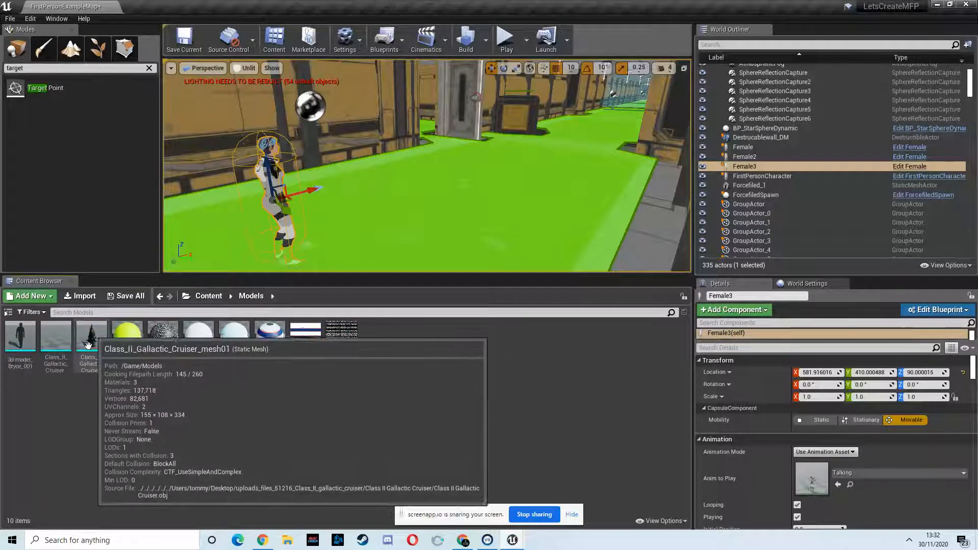
{"action": "left_click_drag", "start_coordinate": [589, 6], "coordinate": [631, 22]}
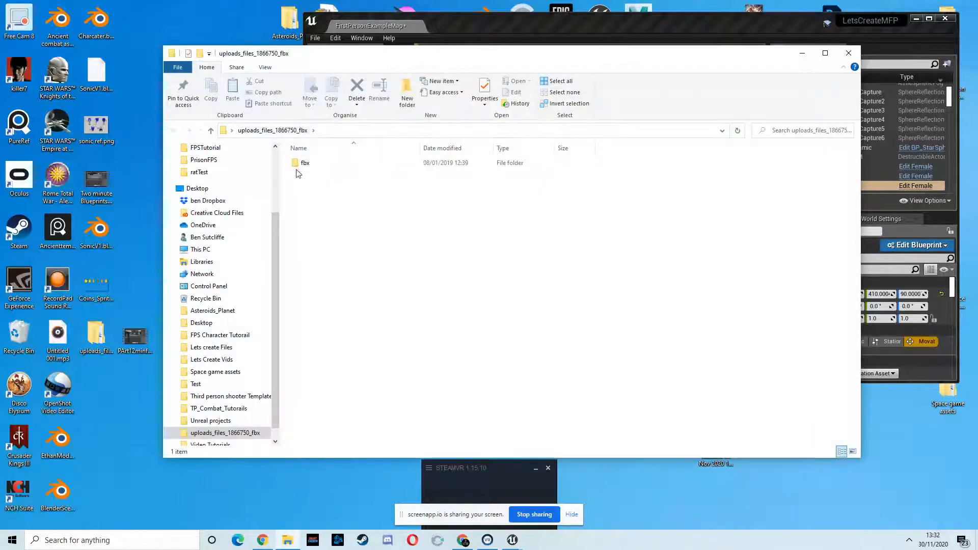
{"action": "double_click", "coordinate": [305, 162]}
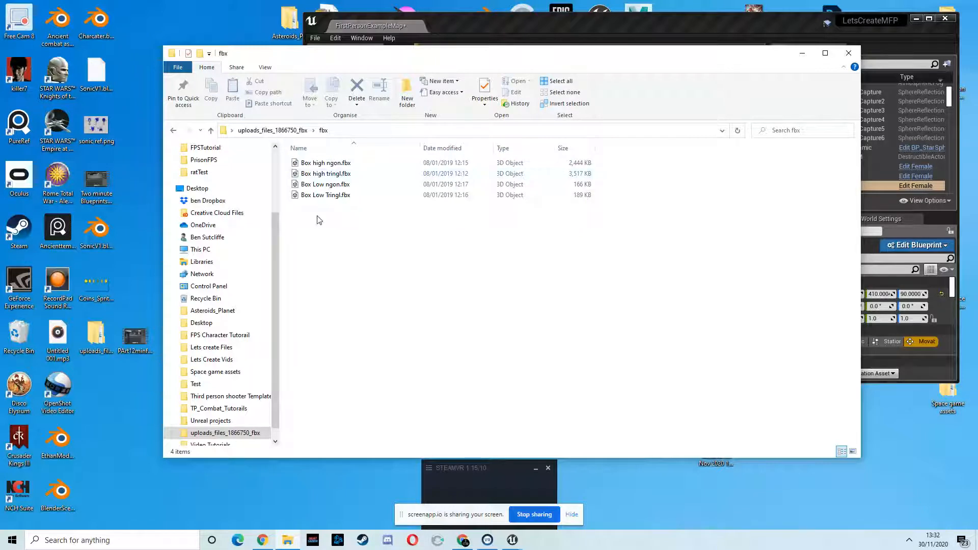
{"action": "left_click_drag", "start_coordinate": [358, 226], "coordinate": [318, 156]}
{"action": "left_click", "coordinate": [345, 244]}
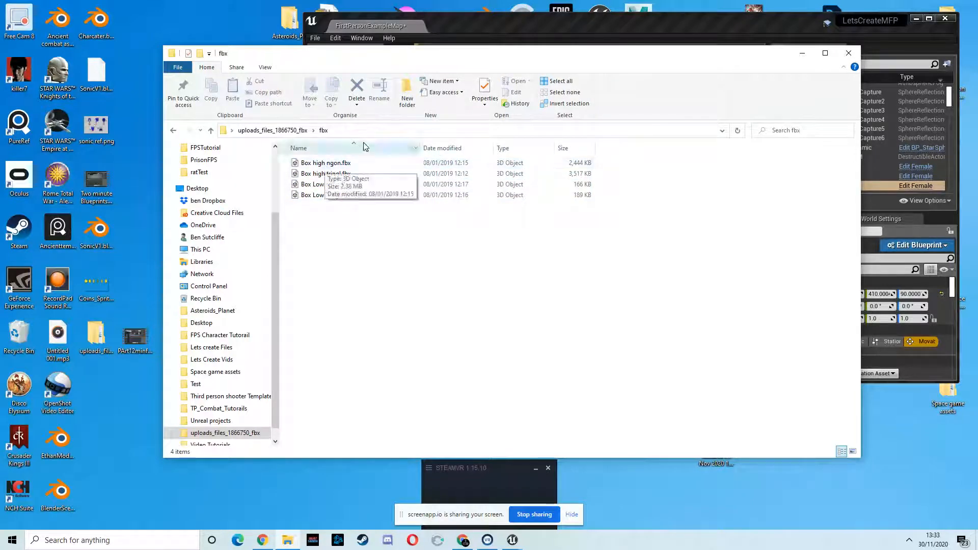
{"action": "left_click_drag", "start_coordinate": [552, 61], "coordinate": [351, 67]}
{"action": "left_click_drag", "start_coordinate": [124, 183], "coordinate": [691, 336]}
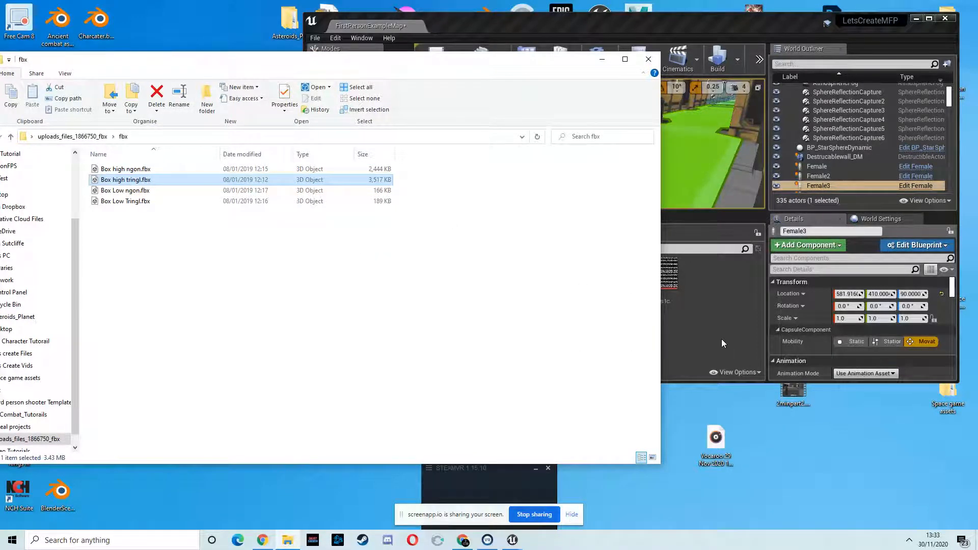
{"action": "left_click", "coordinate": [603, 60]}
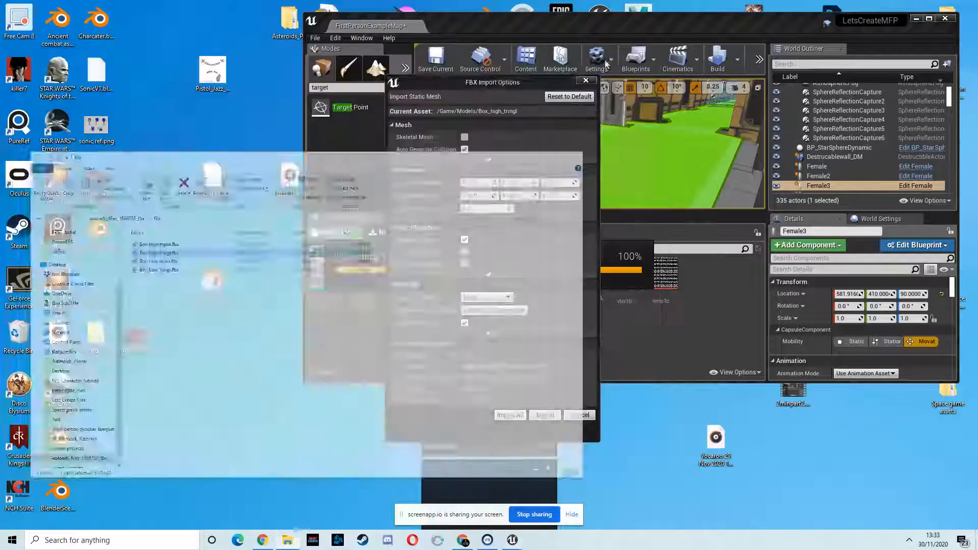
{"action": "left_click", "coordinate": [510, 415]}
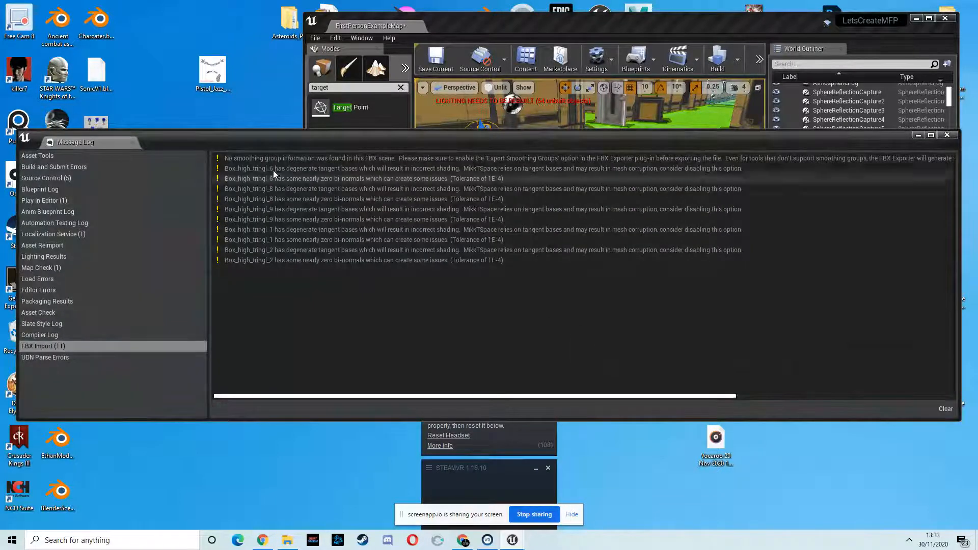
{"action": "left_click_drag", "start_coordinate": [631, 142], "coordinate": [472, 135]}
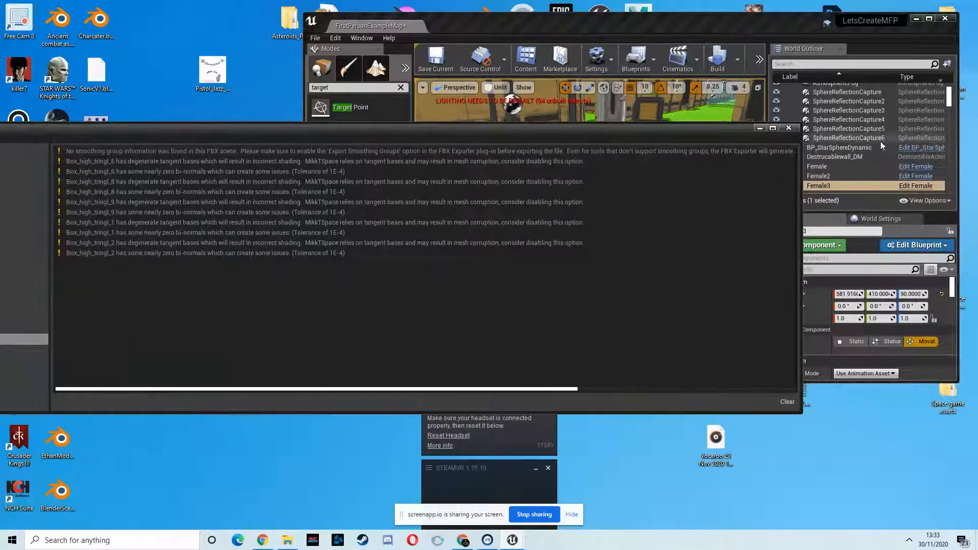
{"action": "left_click", "coordinate": [788, 128]}
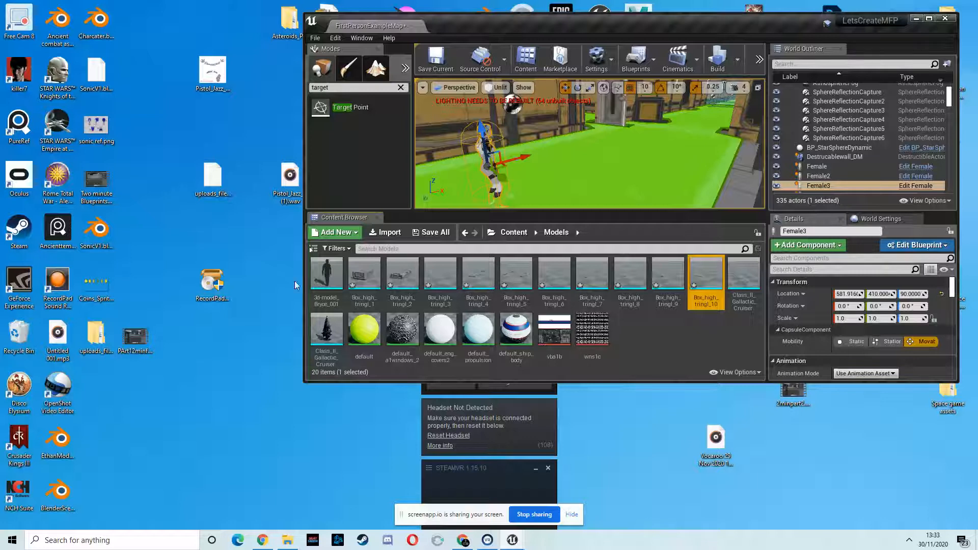
- Select the imported Box_high_tringl meshes and Class_II_Gallactic_Cruiser_default in Models and delete them
{"action": "left_click", "coordinate": [364, 275]}
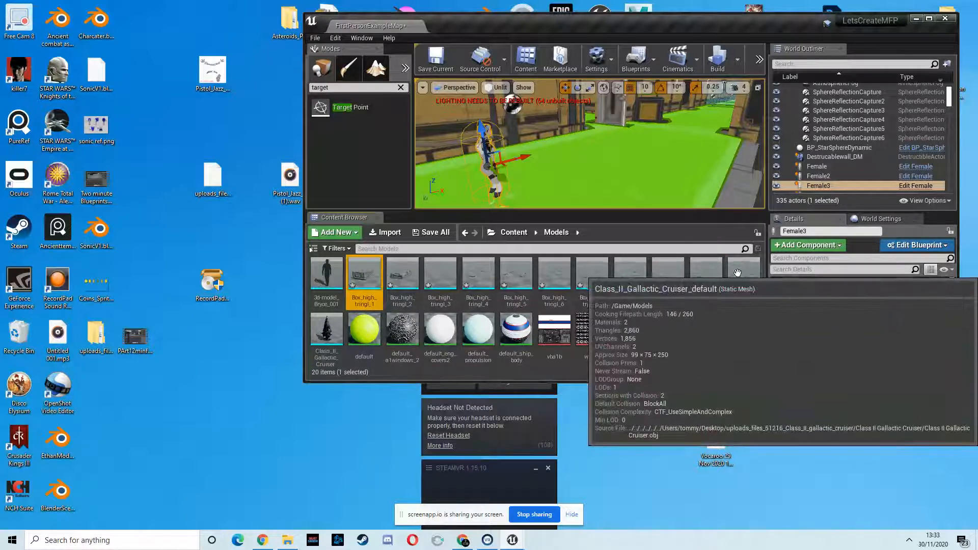
{"action": "left_click", "coordinate": [754, 275], "text": "shift"}
{"action": "key", "text": "Delete"}
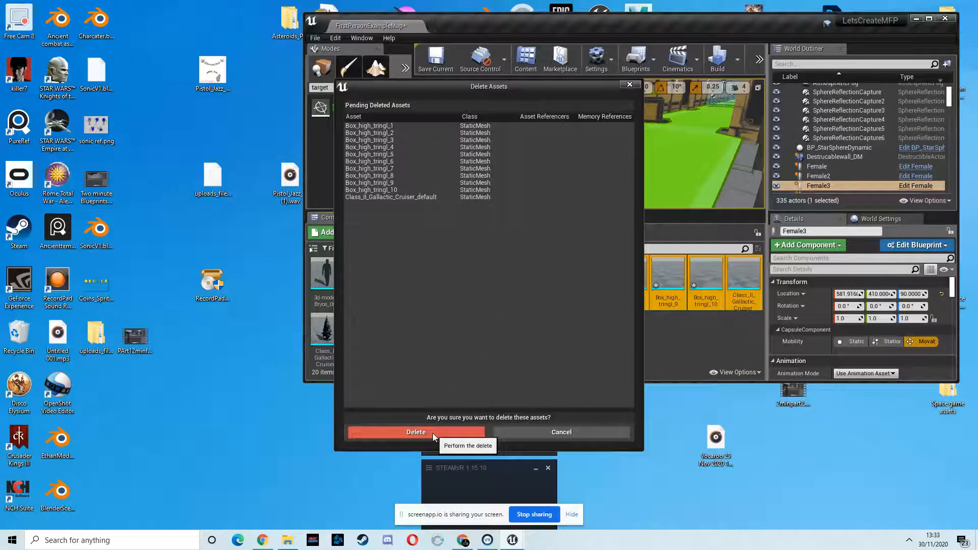
{"action": "left_click", "coordinate": [425, 433]}
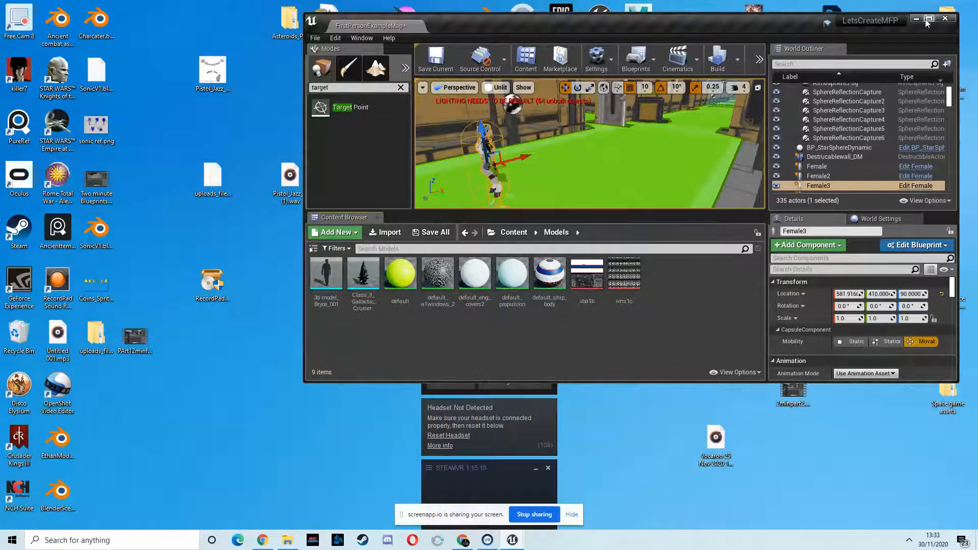
- Maximize the editor and browse Content > SpaceshipInterior > Meshes to select the SM_Scifi_Crate mesh
{"action": "left_click", "coordinate": [929, 18]}
{"action": "right_click_drag", "start_coordinate": [412, 170], "coordinate": [448, 156]}
{"action": "key", "text": "w"}
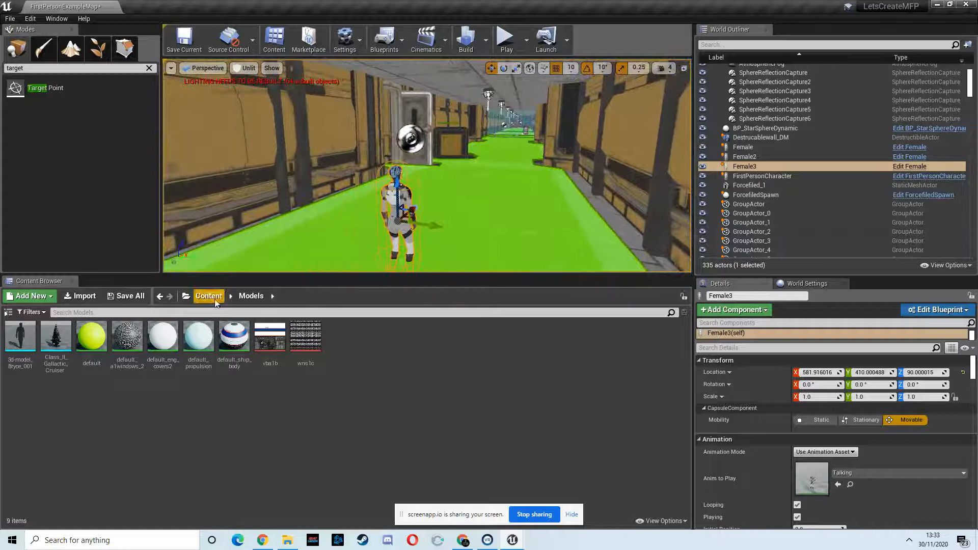
{"action": "left_click", "coordinate": [219, 301]}
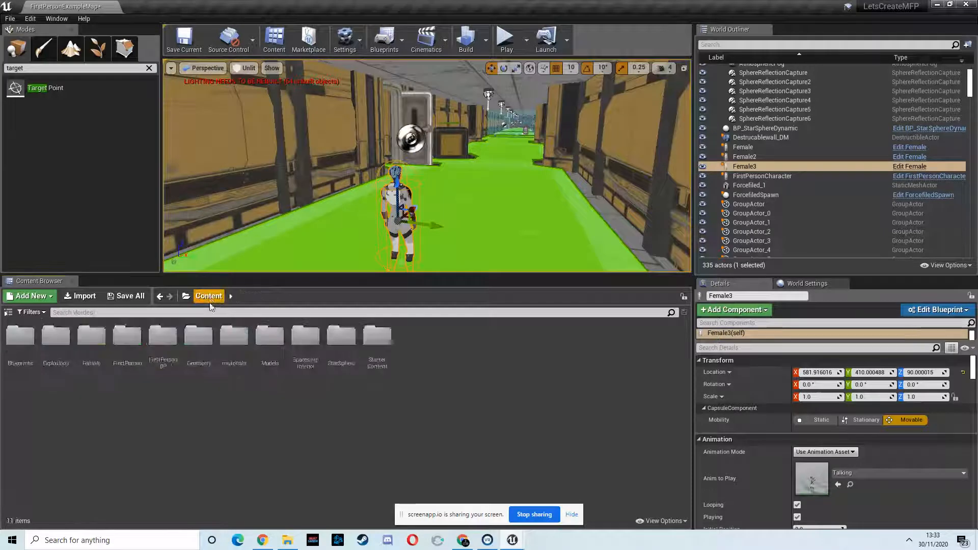
{"action": "double_click", "coordinate": [277, 340]}
{"action": "left_click", "coordinate": [208, 296]}
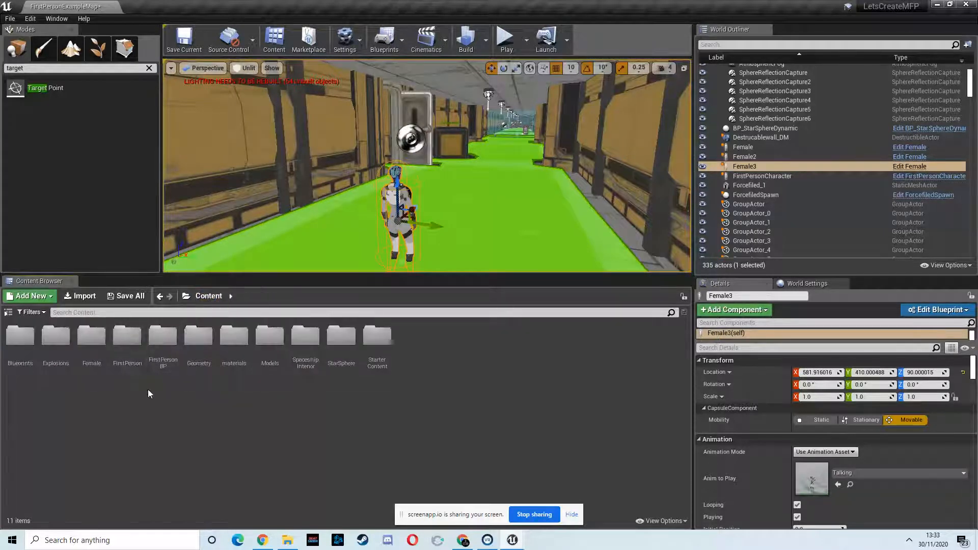
{"action": "double_click", "coordinate": [305, 344]}
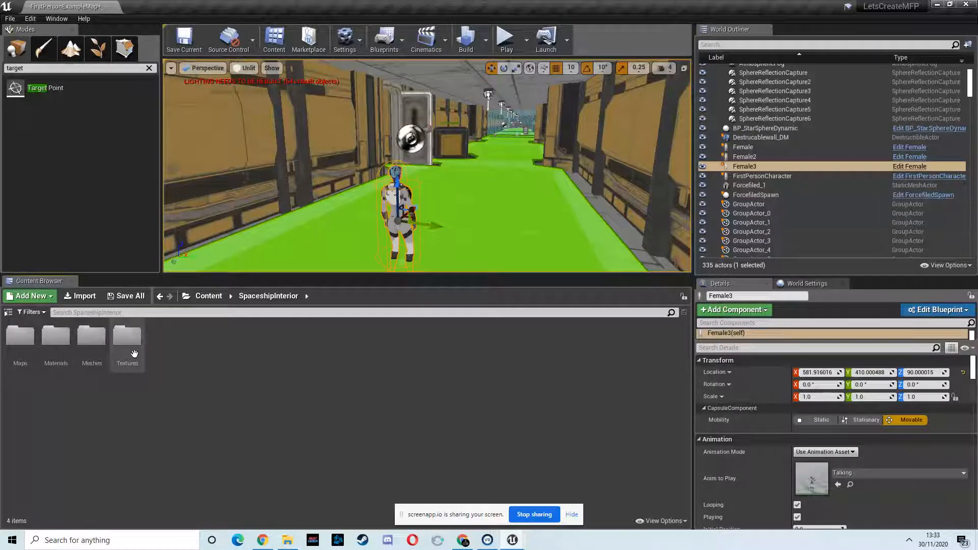
{"action": "double_click", "coordinate": [107, 344]}
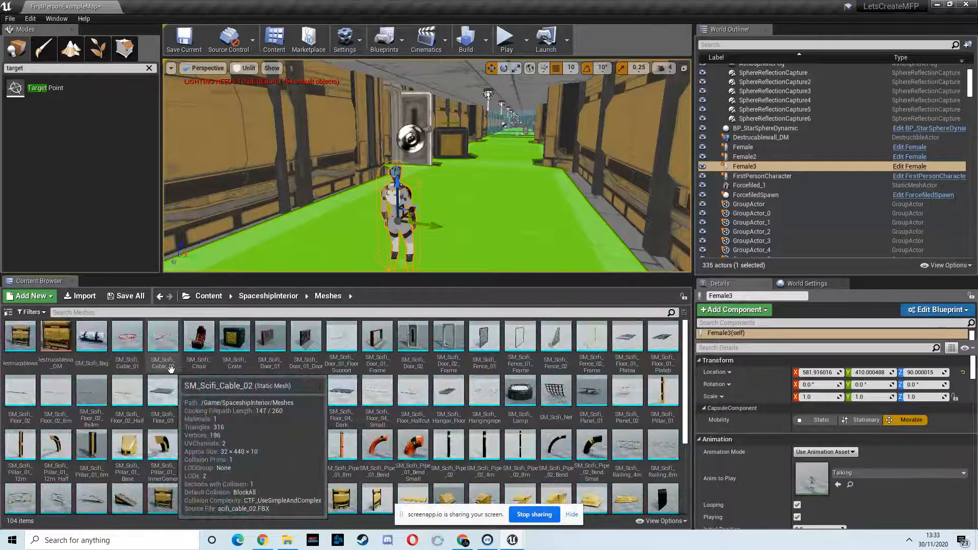
{"action": "left_click", "coordinate": [232, 332]}
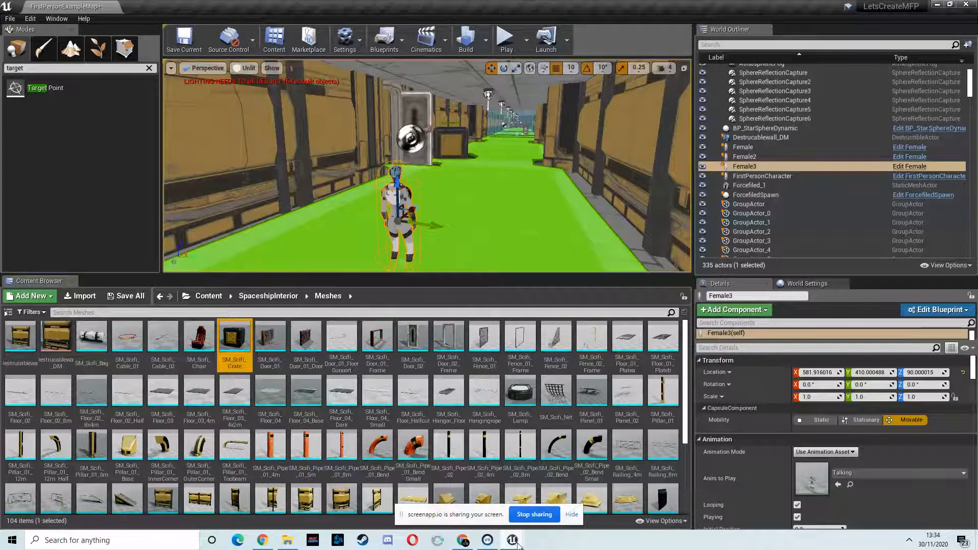
- Switch to the Ch48_hair material editor window
{"action": "mouse_move", "coordinate": [514, 541]}
{"action": "left_click", "coordinate": [543, 490]}
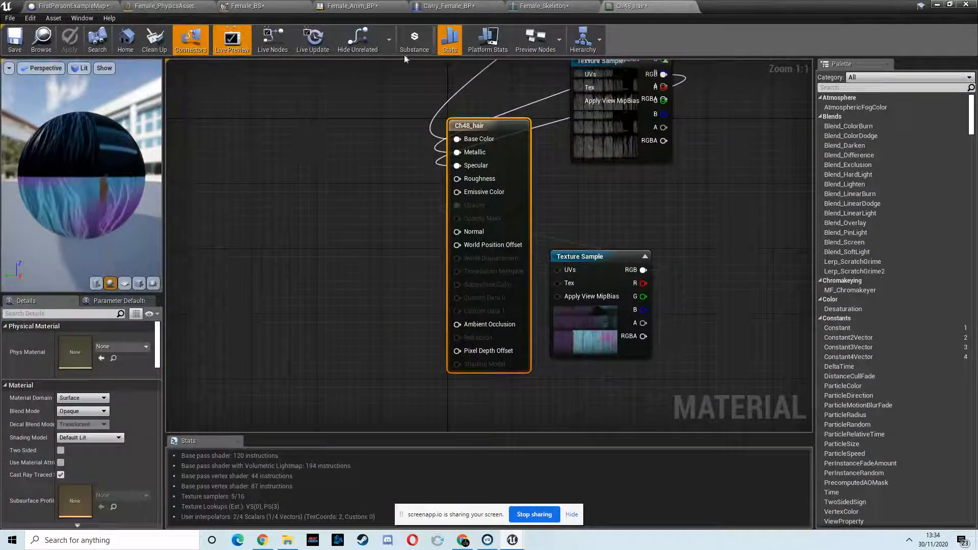
- Switch to Female_Skeleton, set the preview to use the Carrying animation, and pause its playback
{"action": "left_click", "coordinate": [555, 6]}
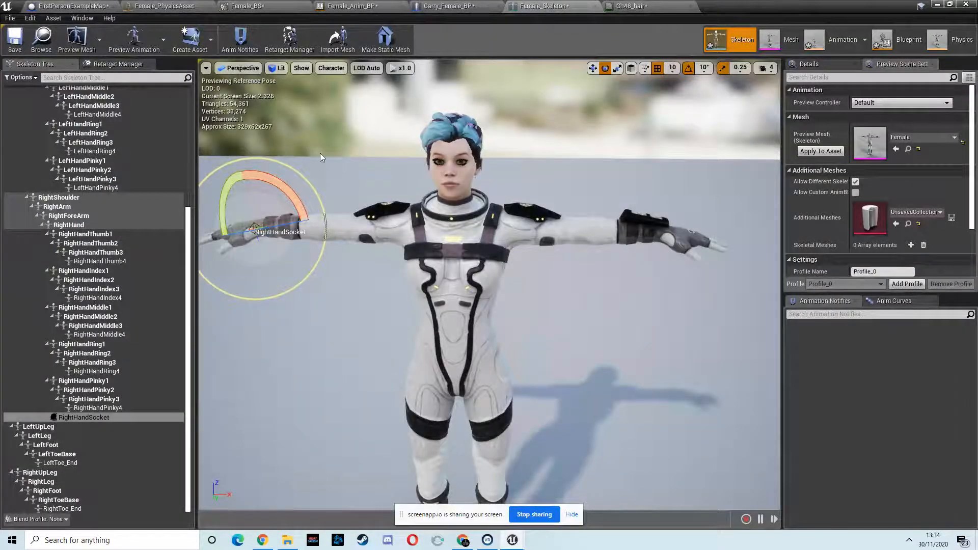
{"action": "left_click", "coordinate": [899, 102]}
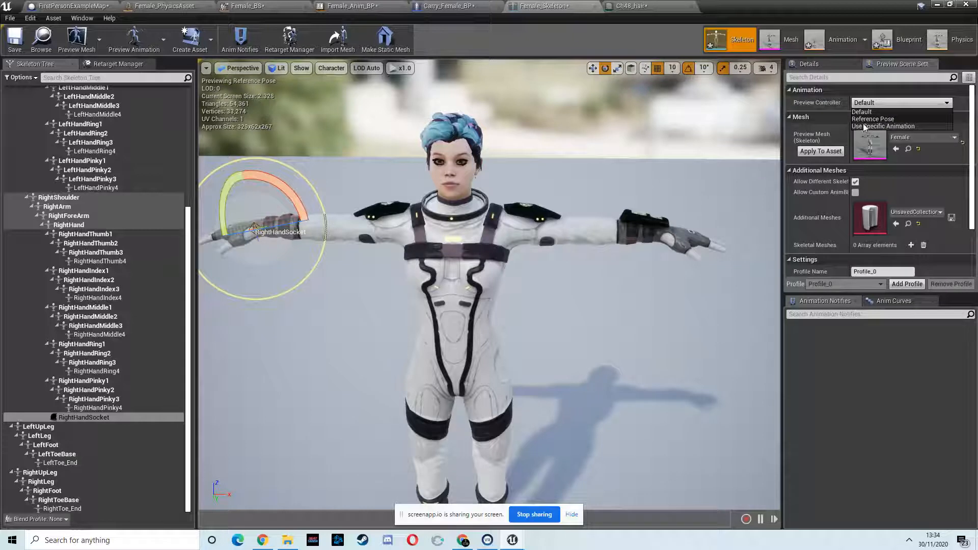
{"action": "left_click", "coordinate": [884, 126]}
{"action": "left_click", "coordinate": [921, 123]}
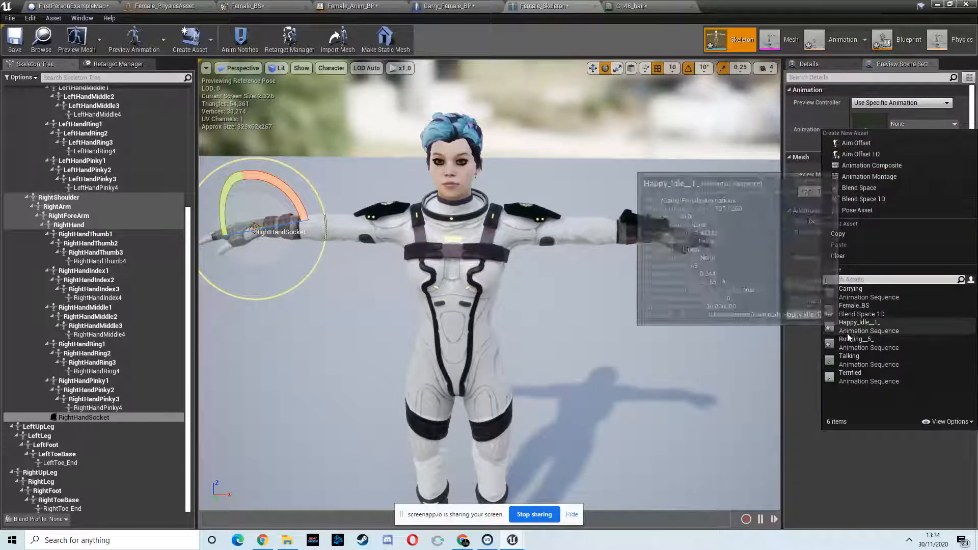
{"action": "left_click", "coordinate": [860, 294]}
{"action": "scroll", "coordinate": [626, 289], "scroll_direction": "down", "scroll_amount": 5}
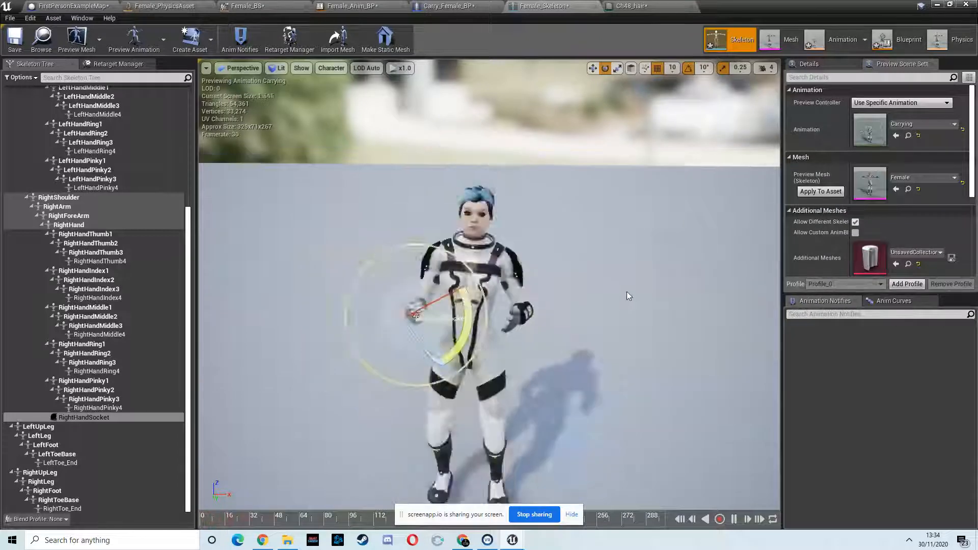
{"action": "scroll", "coordinate": [560, 317], "scroll_direction": "up", "scroll_amount": 2}
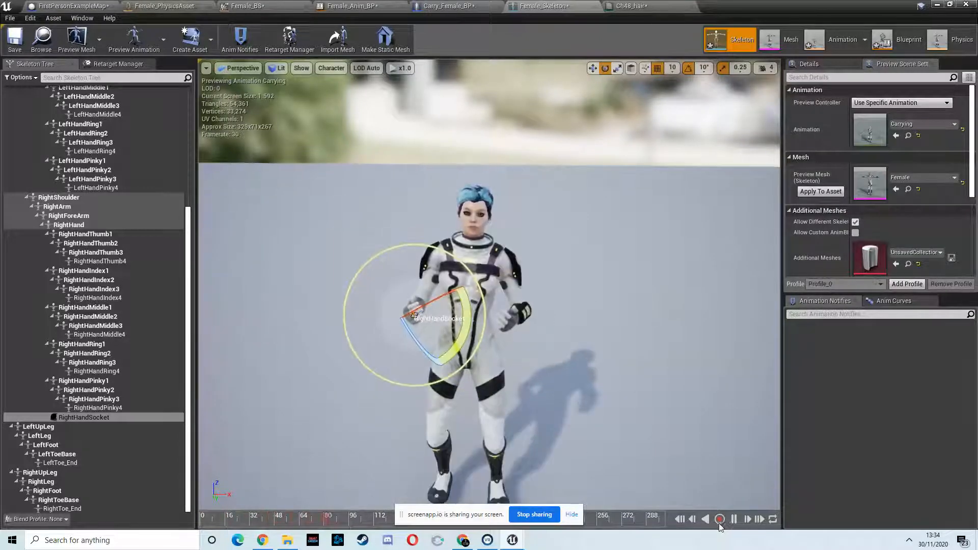
{"action": "left_click", "coordinate": [734, 519]}
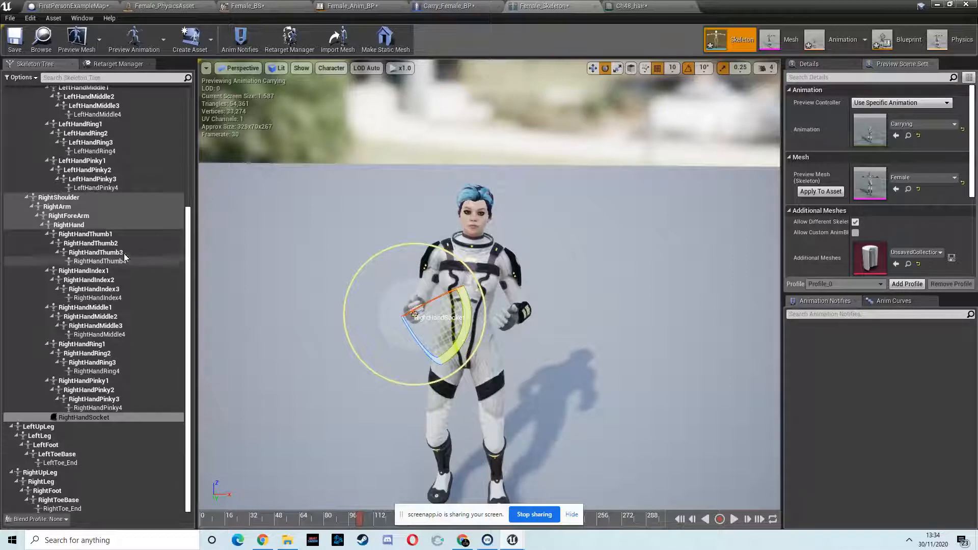
- Attach SM_Scifi_Crate as a preview asset to RightHandSocket
{"action": "right_click", "coordinate": [102, 417]}
{"action": "mouse_move", "coordinate": [134, 400]}
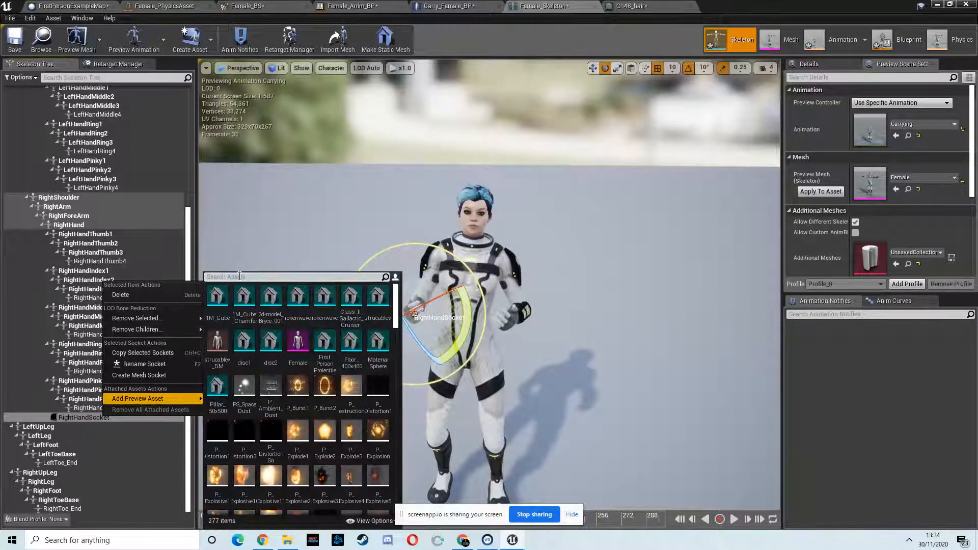
{"action": "type", "text": "crea"}
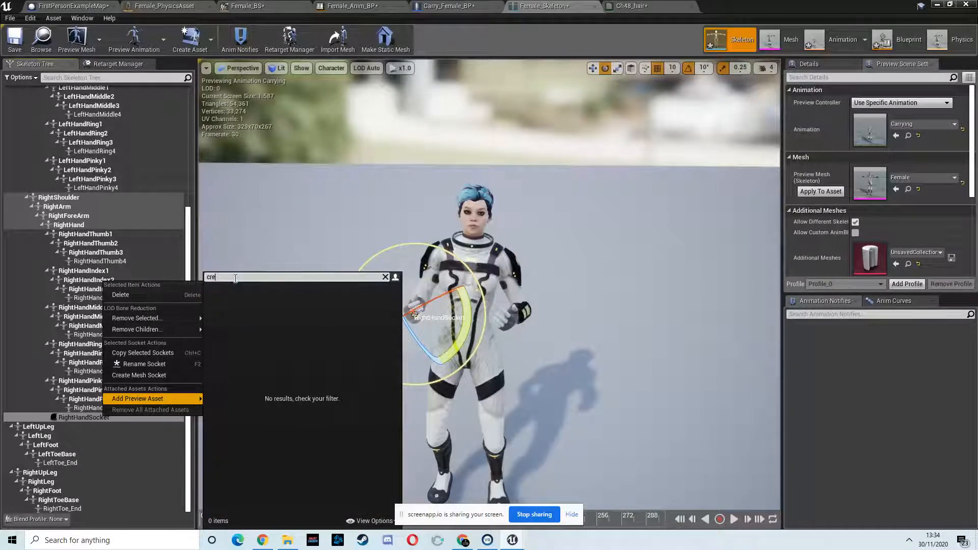
{"action": "key", "text": "BackSpace"}
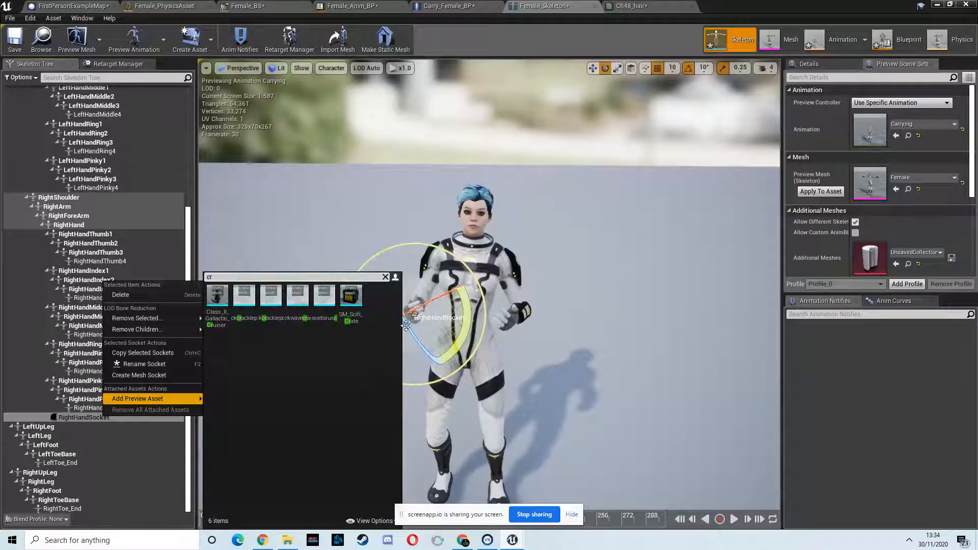
{"action": "left_click", "coordinate": [354, 305]}
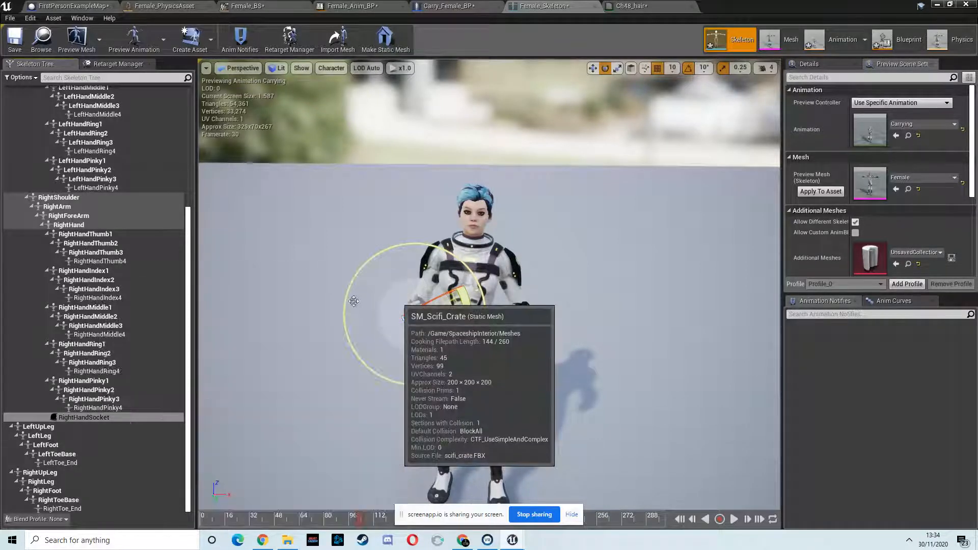
- Rotate and move RightHandSocket so the crate sits between the character's hands in the Carrying pose
{"action": "scroll", "coordinate": [450, 300], "scroll_direction": "down", "scroll_amount": 5}
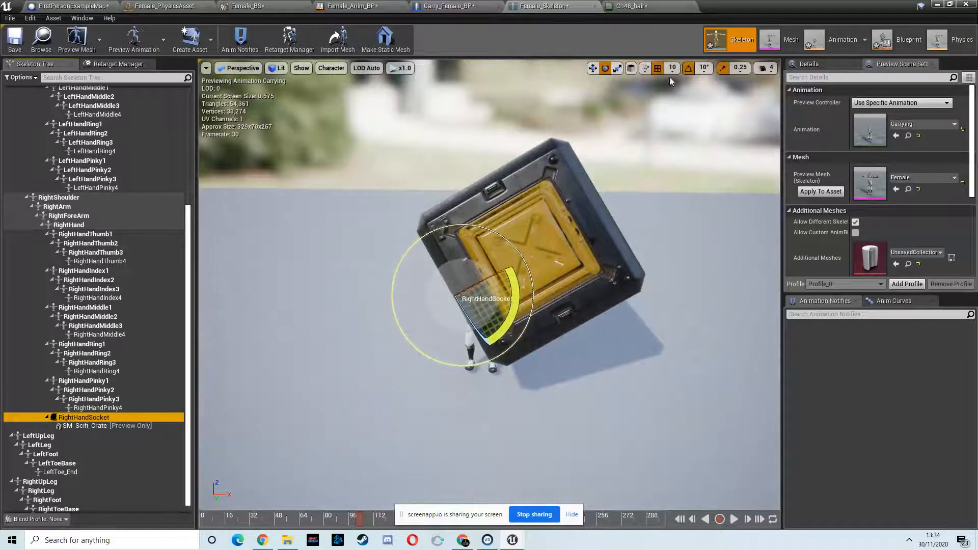
{"action": "left_click", "coordinate": [618, 68]}
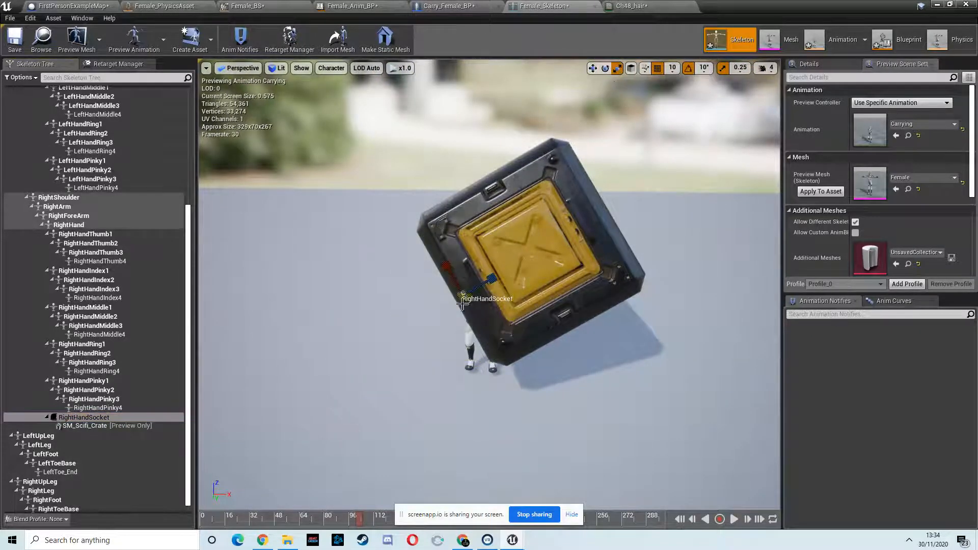
{"action": "left_click_drag", "start_coordinate": [464, 297], "coordinate": [445, 308]}
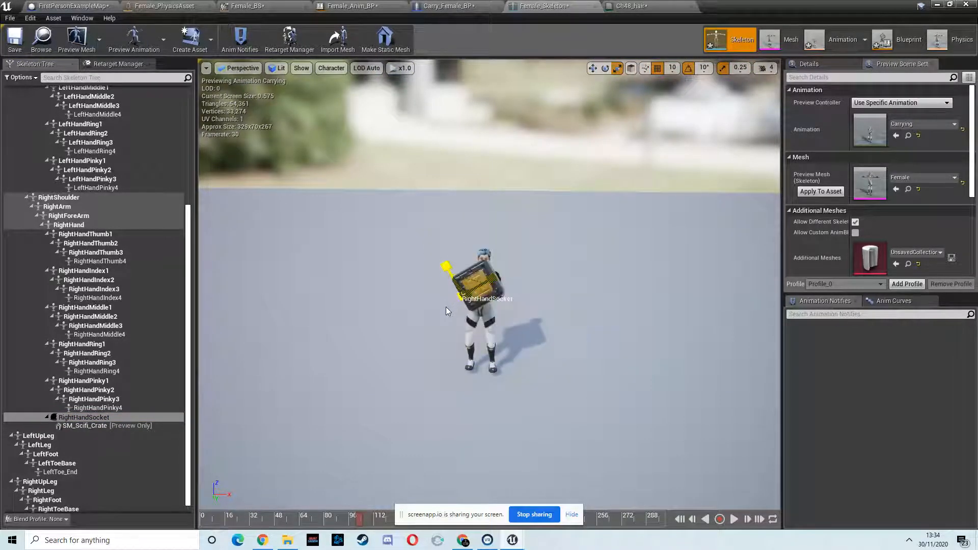
{"action": "right_click_drag", "start_coordinate": [442, 309], "coordinate": [400, 308]}
{"action": "left_click", "coordinate": [723, 70]}
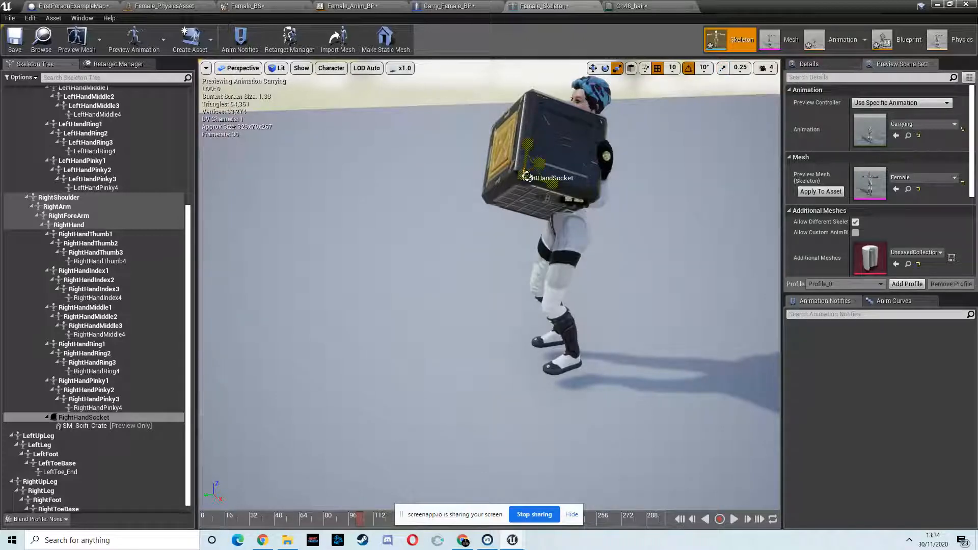
{"action": "left_click_drag", "start_coordinate": [525, 176], "coordinate": [525, 178]}
{"action": "right_click_drag", "start_coordinate": [525, 180], "coordinate": [707, 176]}
{"action": "key", "text": "s"}
{"action": "left_click_drag", "start_coordinate": [479, 184], "coordinate": [480, 184]}
{"action": "key", "text": "a"}
{"action": "right_click_drag", "start_coordinate": [505, 208], "coordinate": [536, 229]}
{"action": "key", "text": "d"}
{"action": "key", "text": "d"}
{"action": "right_click_drag", "start_coordinate": [444, 202], "coordinate": [434, 203]}
{"action": "key", "text": "s"}
- Close the Ch48_hair material editor tab and switch to the Carry_Female_BP blueprint
{"action": "scroll", "coordinate": [434, 203], "scroll_direction": "up", "scroll_amount": 4}
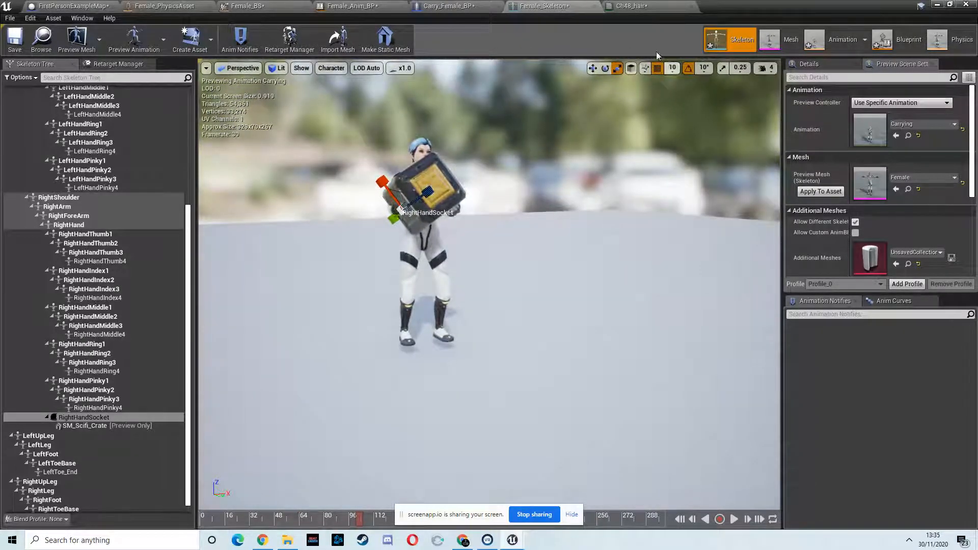
{"action": "left_click", "coordinate": [691, 7]}
{"action": "left_click", "coordinate": [434, 7]}
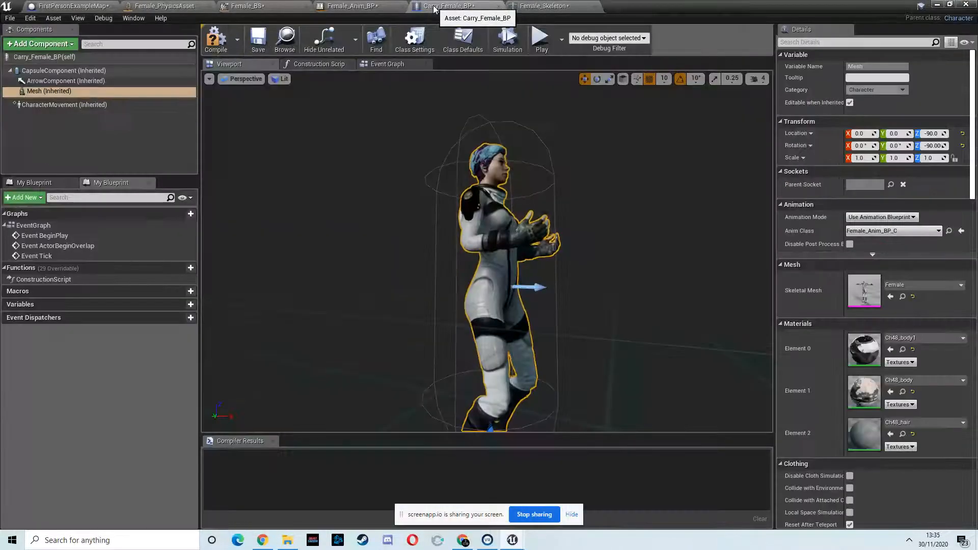
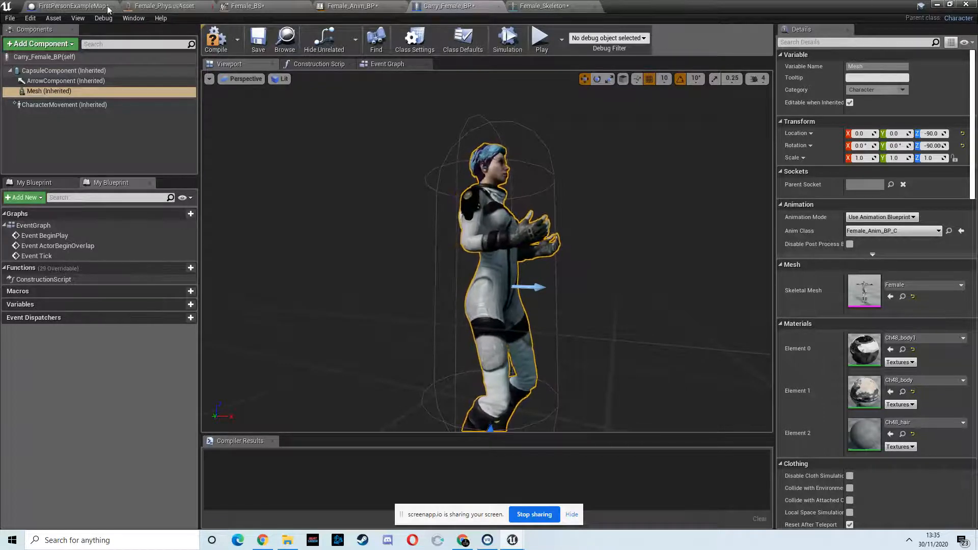
- Close the Female_PhysicsAsset editor tab
{"action": "left_click", "coordinate": [209, 6]}
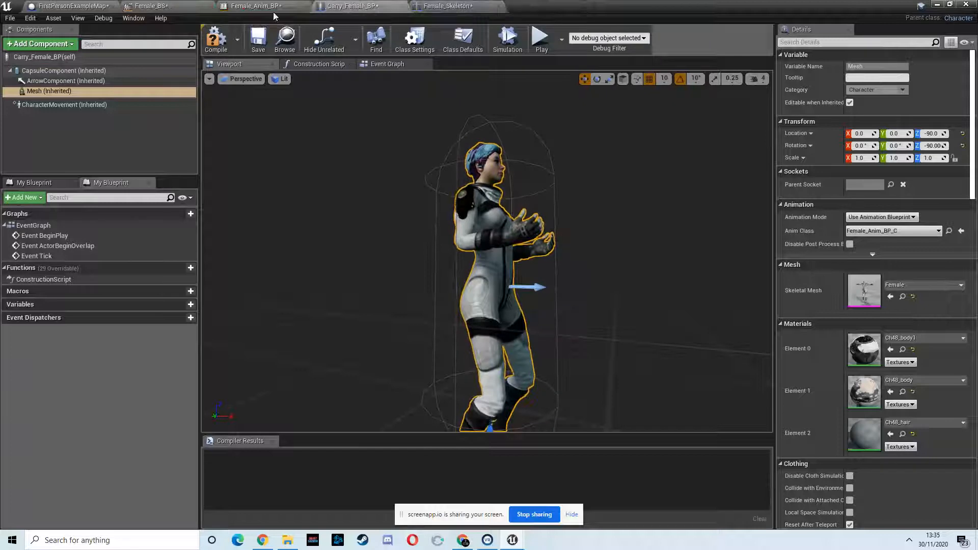
{"action": "left_click", "coordinate": [463, 541]}
{"action": "left_click", "coordinate": [372, 23]}
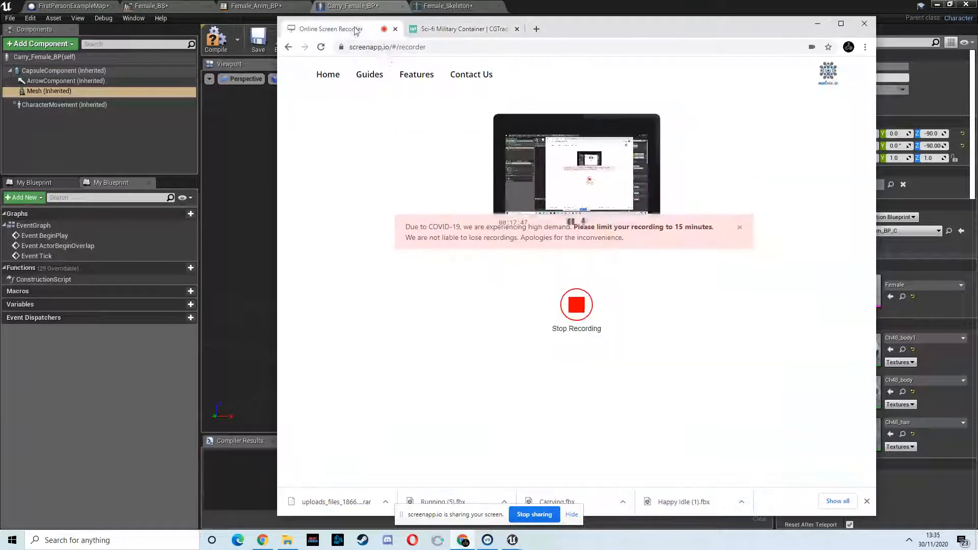
{"action": "left_click", "coordinate": [818, 24]}
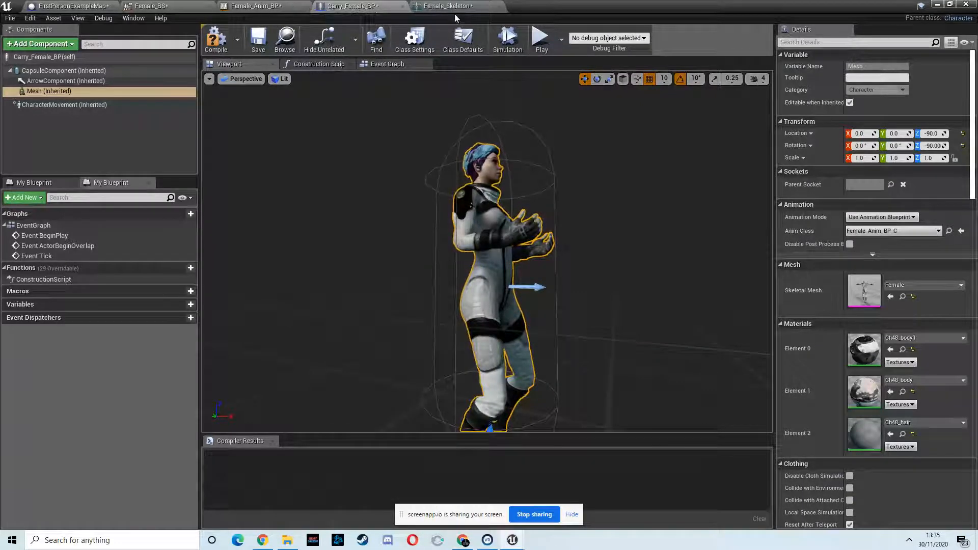
- Play the level and walk forward briefly to test it, then stop the session
{"action": "left_click", "coordinate": [942, 4]}
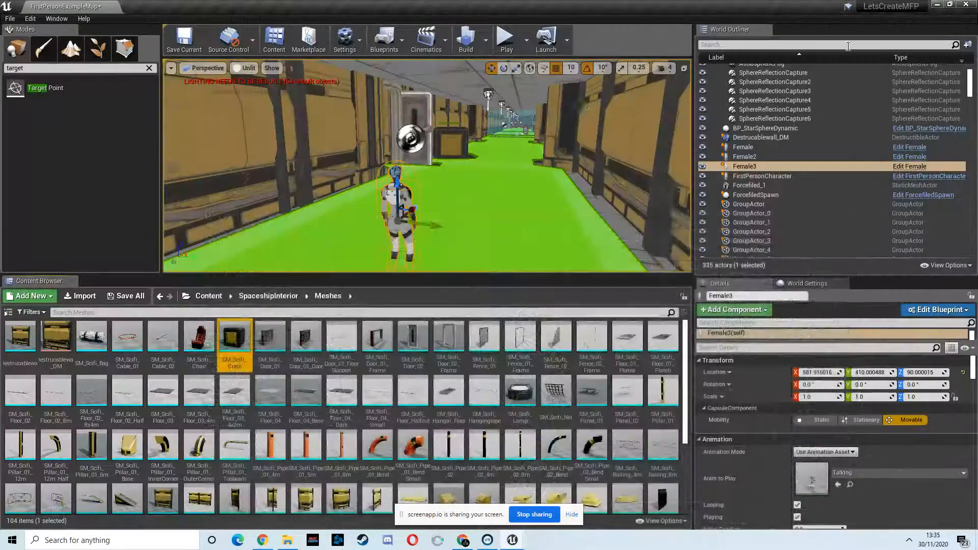
{"action": "left_click", "coordinate": [507, 40]}
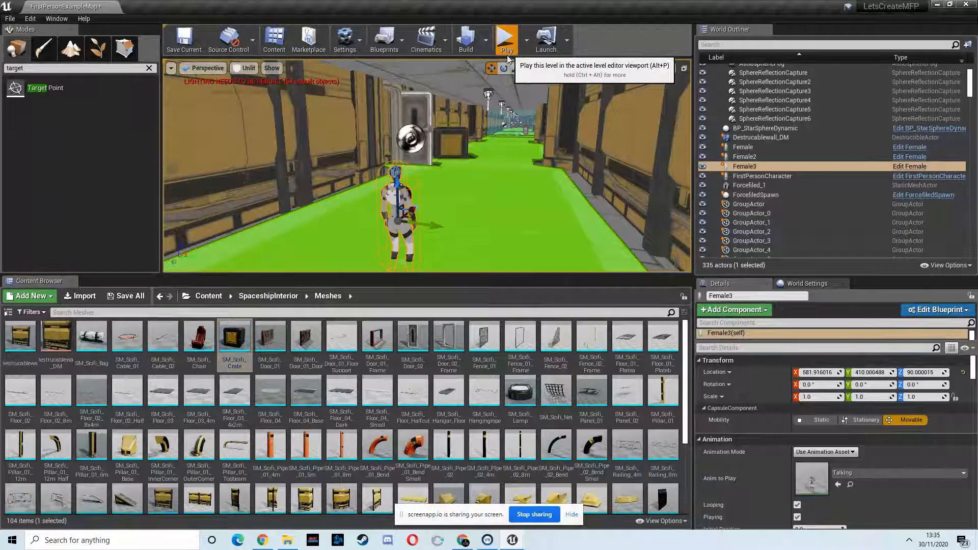
{"action": "left_click", "coordinate": [172, 155]}
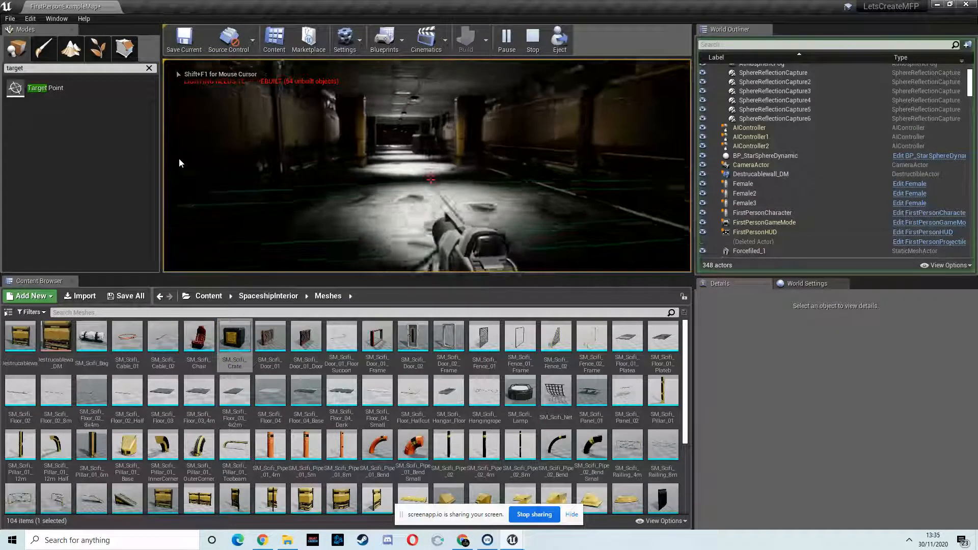
{"action": "key", "text": "w"}
{"action": "key", "text": "w"}
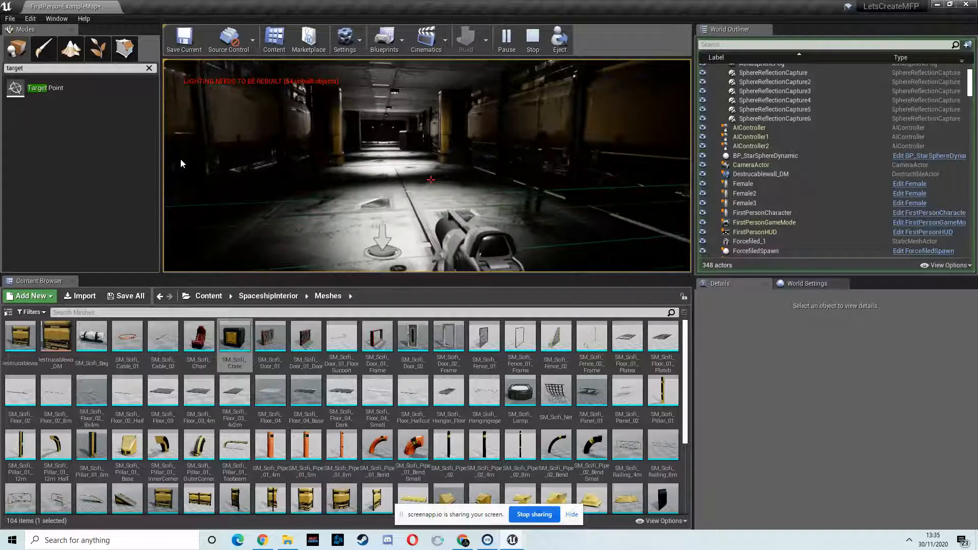
{"action": "key", "text": "w"}
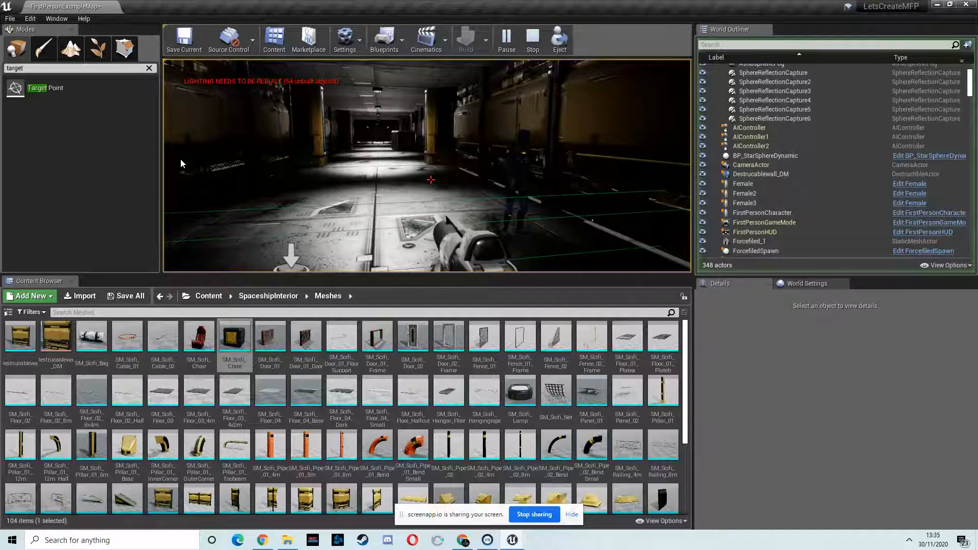
{"action": "key", "text": "Escape"}
- Locate the Female3 character in the level and inspect its Female blueprint
{"action": "right_click_drag", "start_coordinate": [383, 163], "coordinate": [285, 138]}
{"action": "left_click", "coordinate": [330, 96]}
{"action": "left_click_drag", "start_coordinate": [265, 118], "coordinate": [490, 147]}
{"action": "key", "text": "f"}
{"action": "right_click_drag", "start_coordinate": [490, 146], "coordinate": [488, 153]}
{"action": "left_click_drag", "start_coordinate": [489, 114], "coordinate": [562, 116]}
{"action": "right_click_drag", "start_coordinate": [472, 140], "coordinate": [438, 135]}
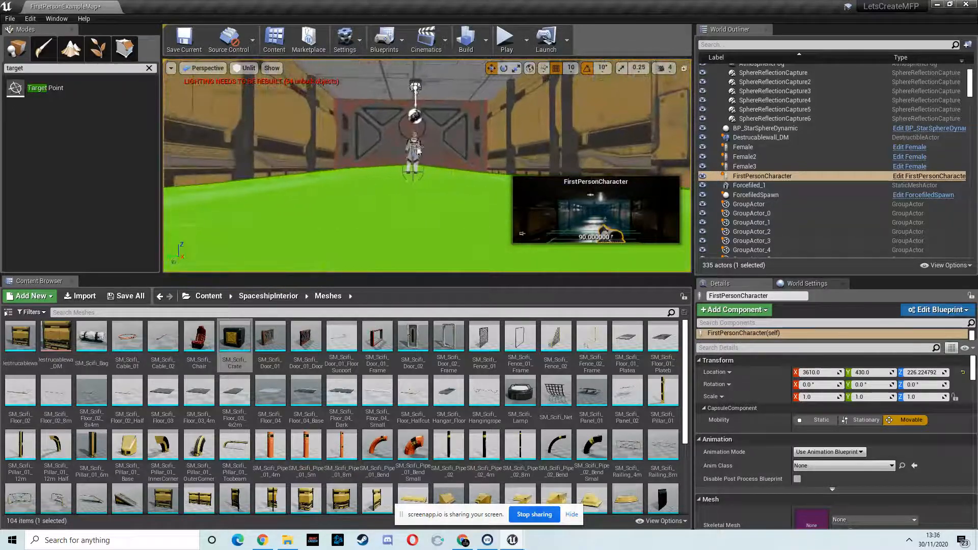
{"action": "left_click", "coordinate": [417, 148]}
{"action": "left_click", "coordinate": [896, 168]}
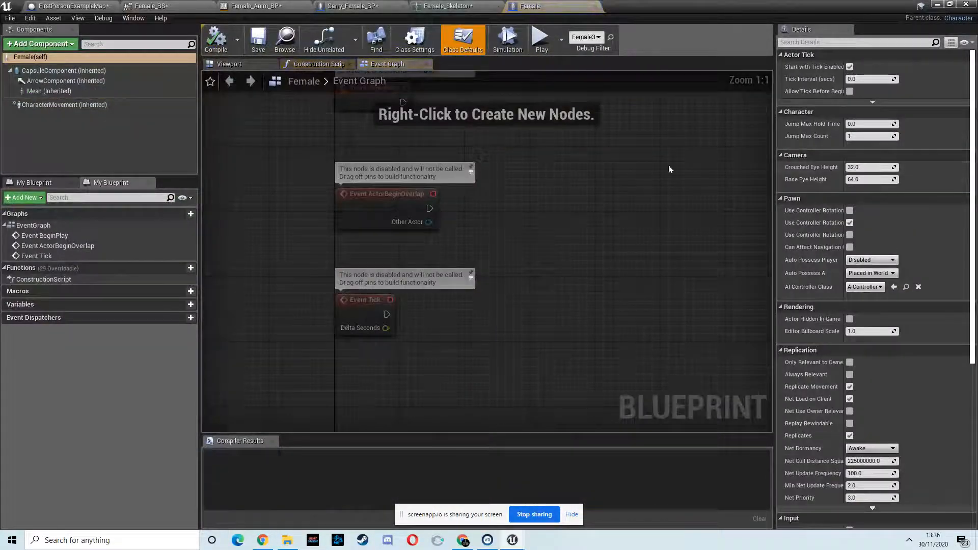
{"action": "left_click", "coordinate": [940, 5]}
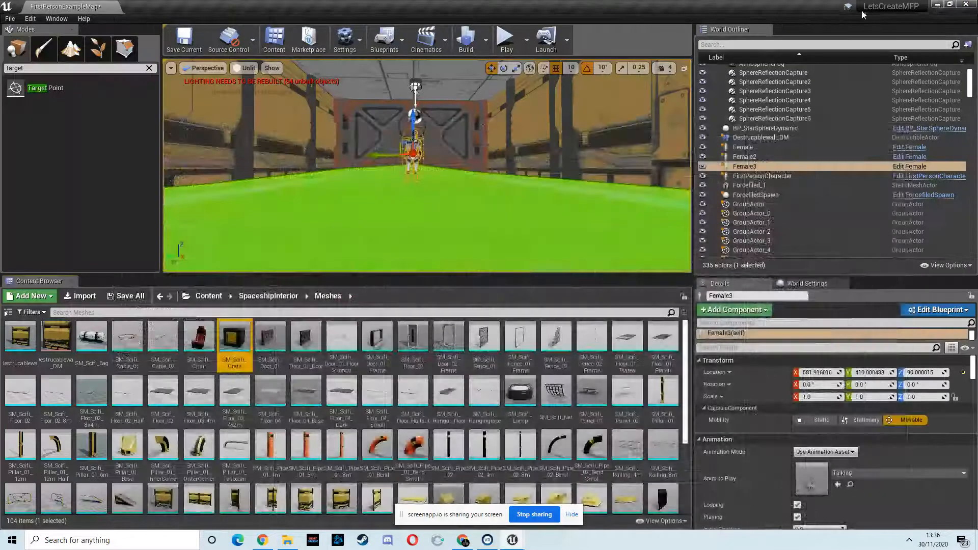
- Try to delete the selected SM_Scifi_Crate asset, cancelling the deletion
{"action": "key", "text": "Delete"}
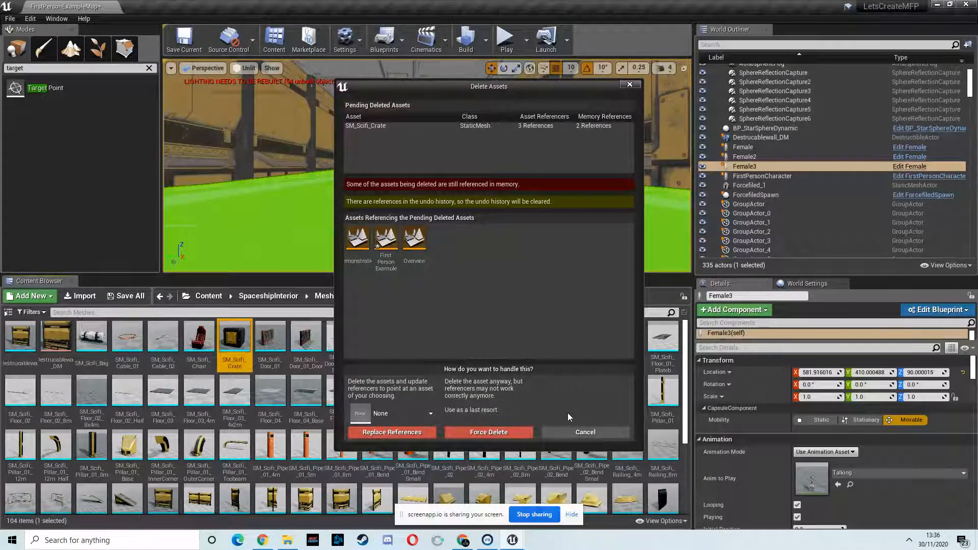
{"action": "left_click", "coordinate": [591, 434]}
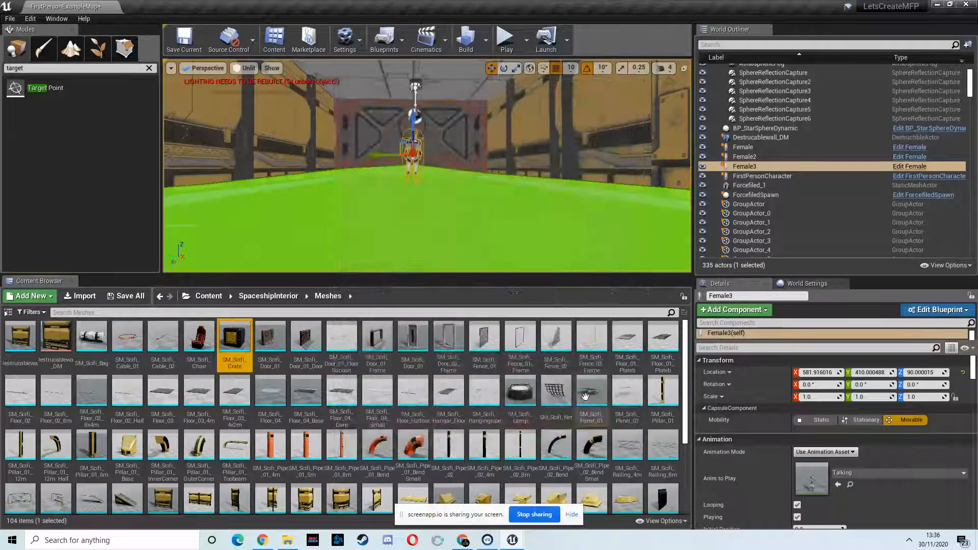
- Open the level blueprint and delete the Female3 reference node
{"action": "right_click_drag", "start_coordinate": [454, 146], "coordinate": [535, 163]}
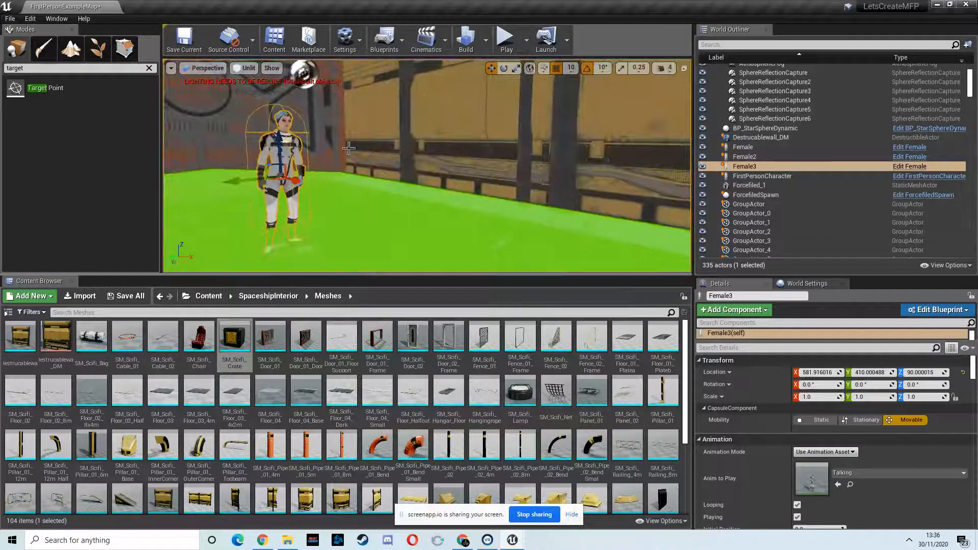
{"action": "left_click", "coordinate": [399, 42]}
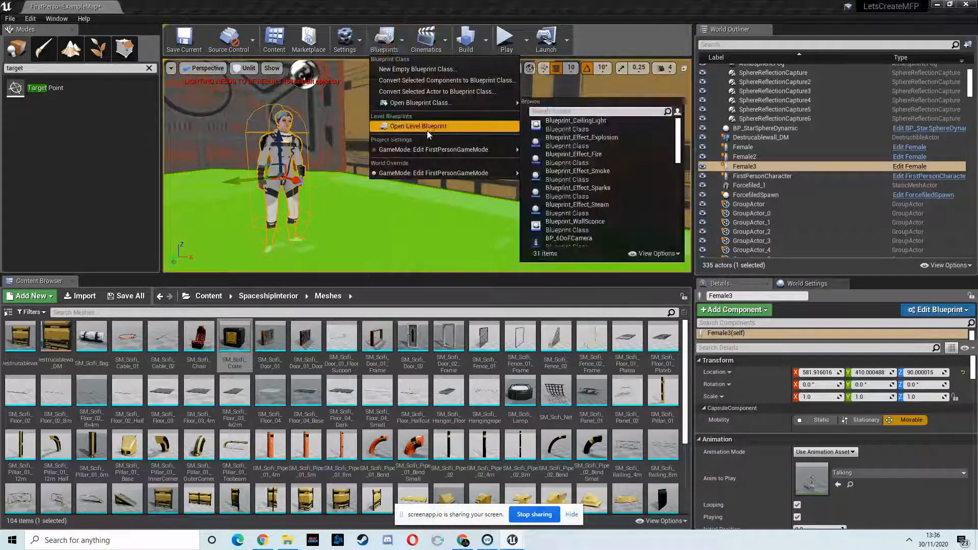
{"action": "left_click", "coordinate": [417, 126]}
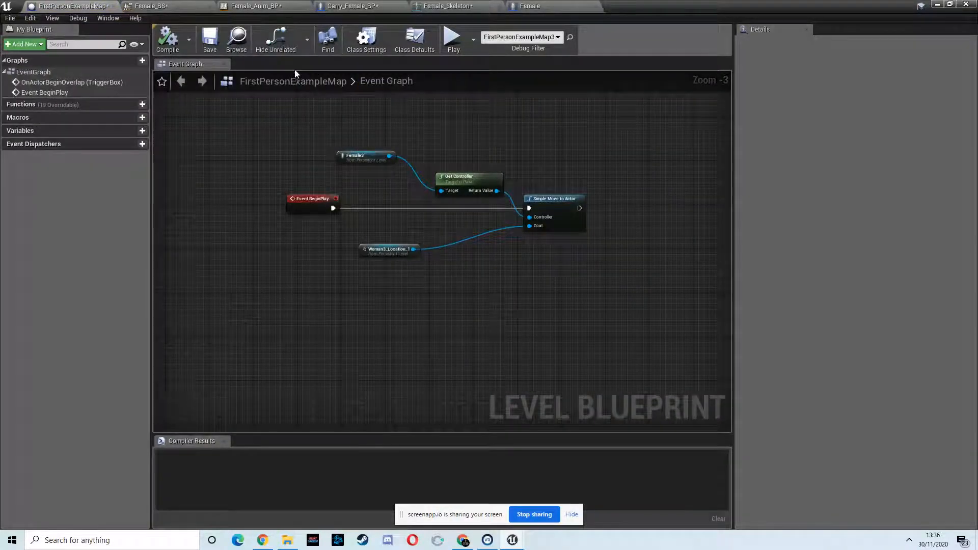
{"action": "left_click", "coordinate": [374, 156]}
{"action": "key", "text": "Delete"}
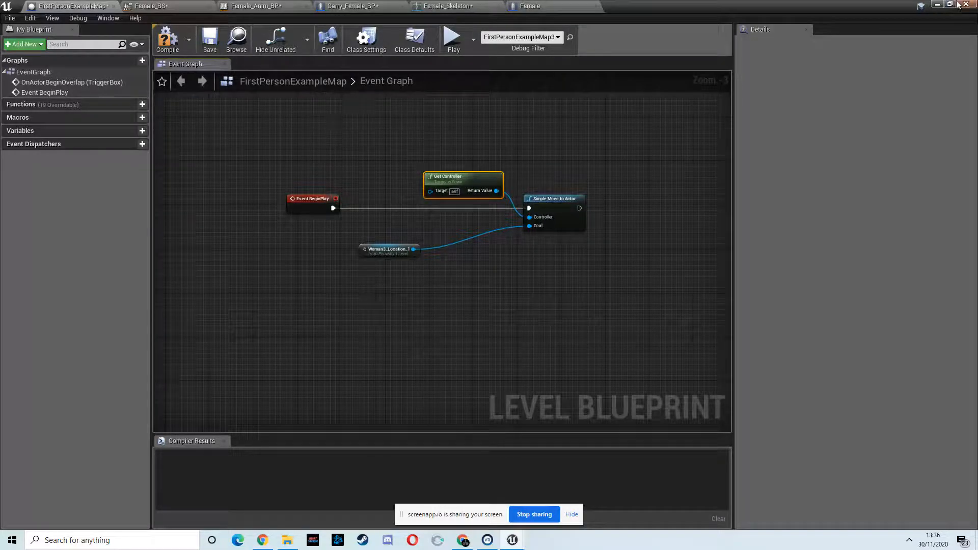
- Delete the Female3 actor from the level
{"action": "left_click", "coordinate": [937, 5]}
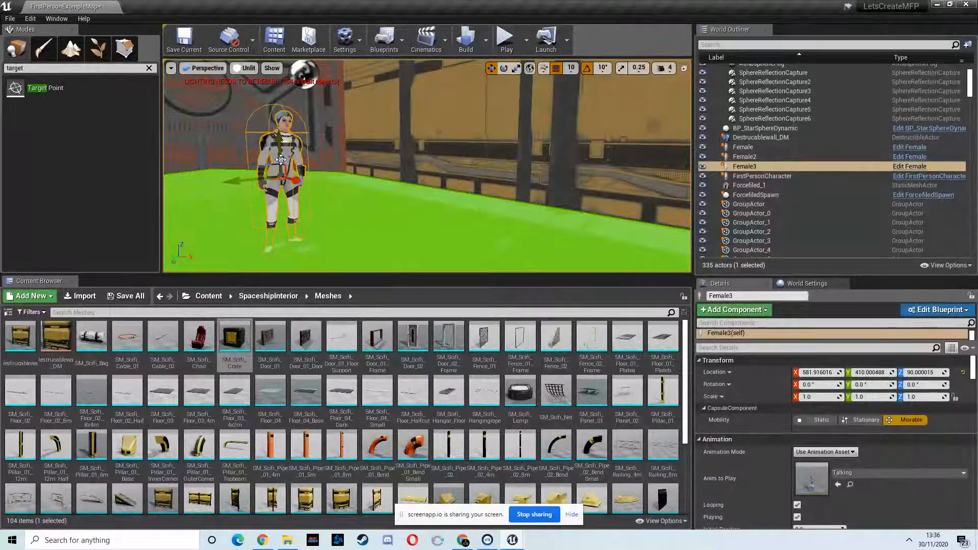
{"action": "key", "text": "Delete"}
{"action": "right_click_drag", "start_coordinate": [295, 160], "coordinate": [632, 201]}
- Place a Carry_Female_BP instance from Female/Blueprints into the level near the doorway
{"action": "left_click", "coordinate": [208, 298]}
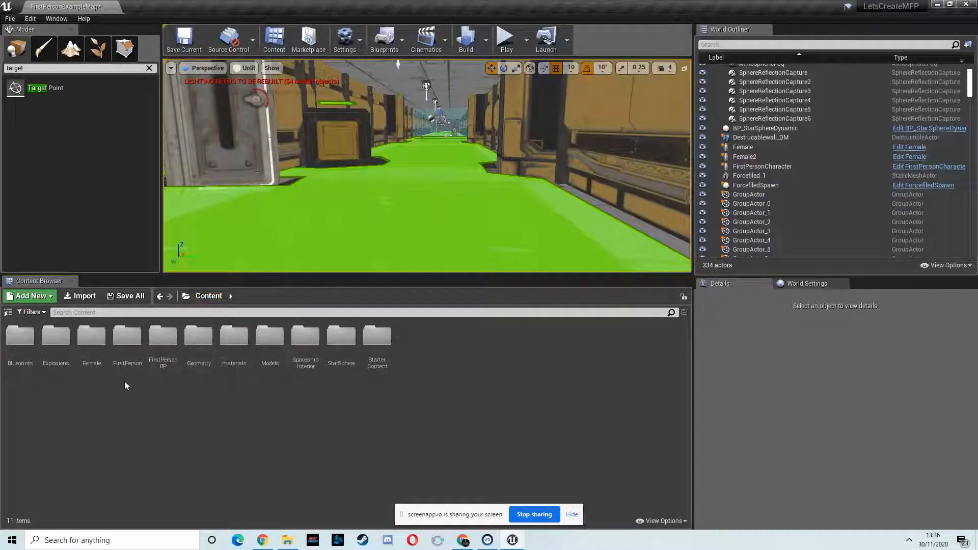
{"action": "double_click", "coordinate": [91, 337]}
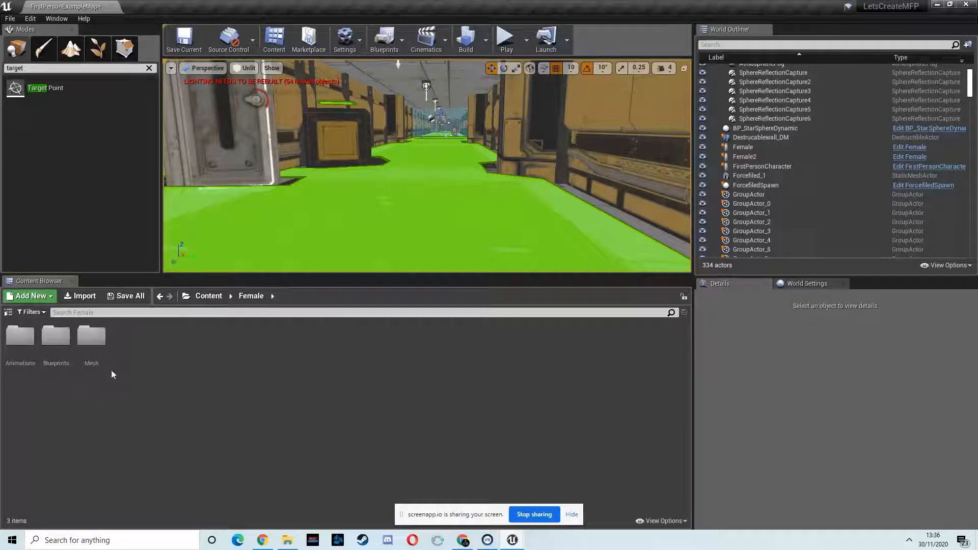
{"action": "double_click", "coordinate": [92, 337]}
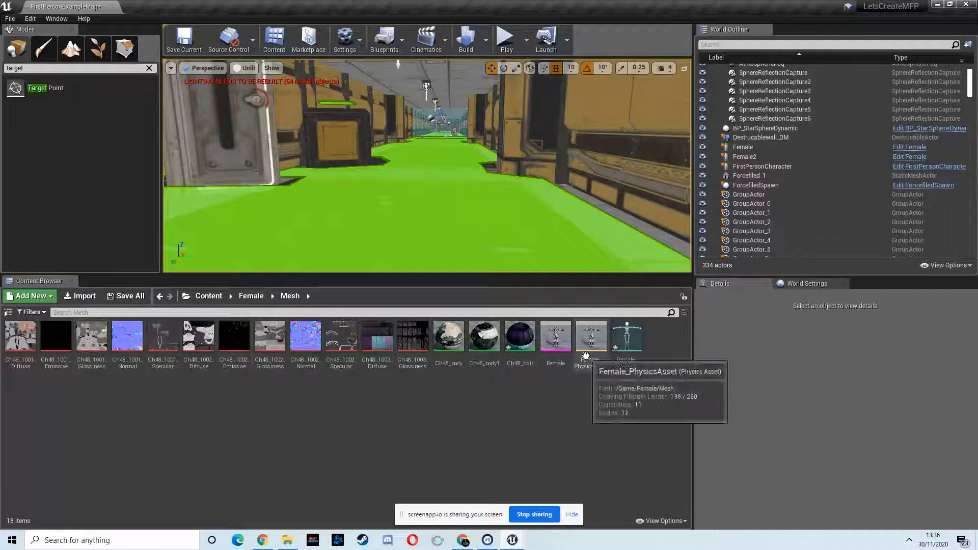
{"action": "left_click", "coordinate": [251, 295]}
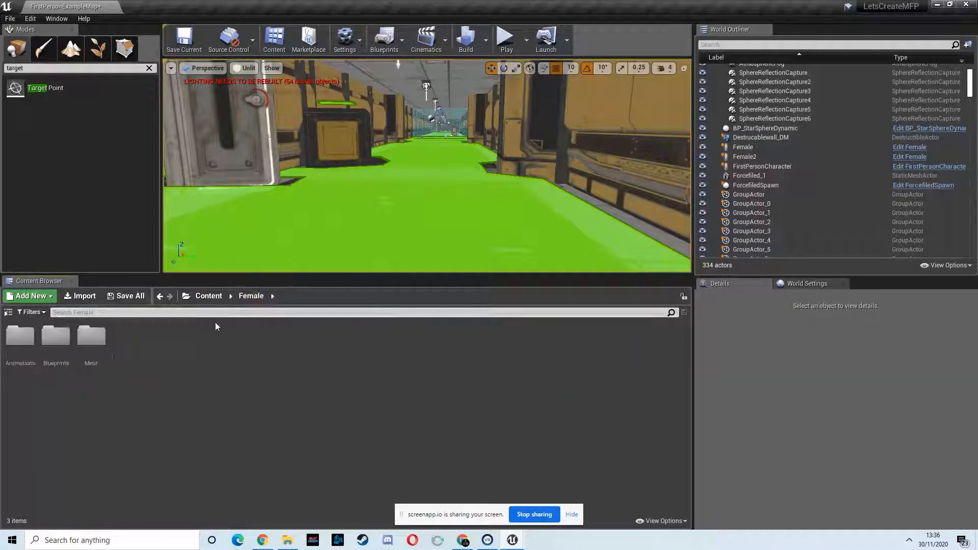
{"action": "double_click", "coordinate": [56, 337]}
{"action": "left_click_drag", "start_coordinate": [28, 342], "coordinate": [356, 236]}
{"action": "right_click_drag", "start_coordinate": [291, 200], "coordinate": [223, 198]}
{"action": "key", "text": "a"}
{"action": "key", "text": "d"}
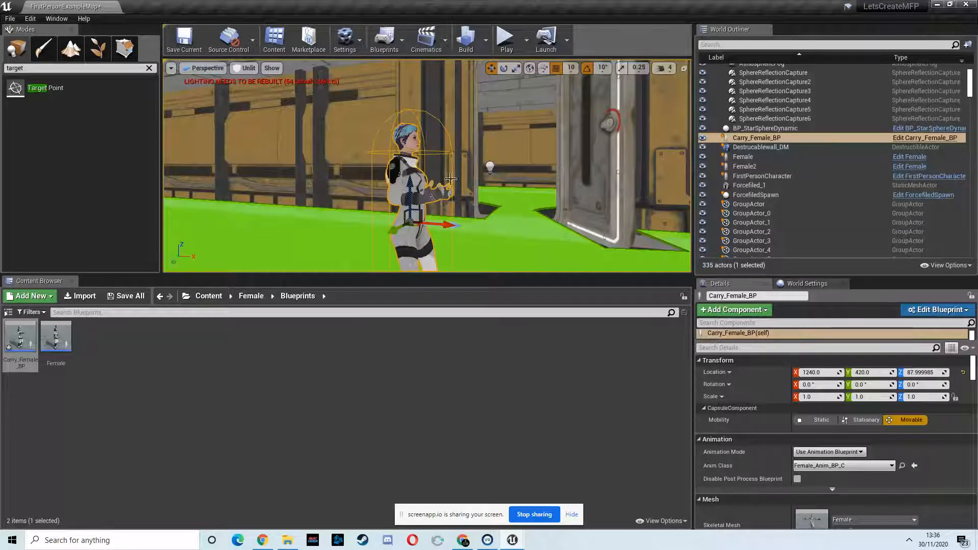
- In Carry_Female_BP, add a Scene component named BoxLocation and set its parent socket to RightHandSocket
{"action": "double_click", "coordinate": [20, 338]}
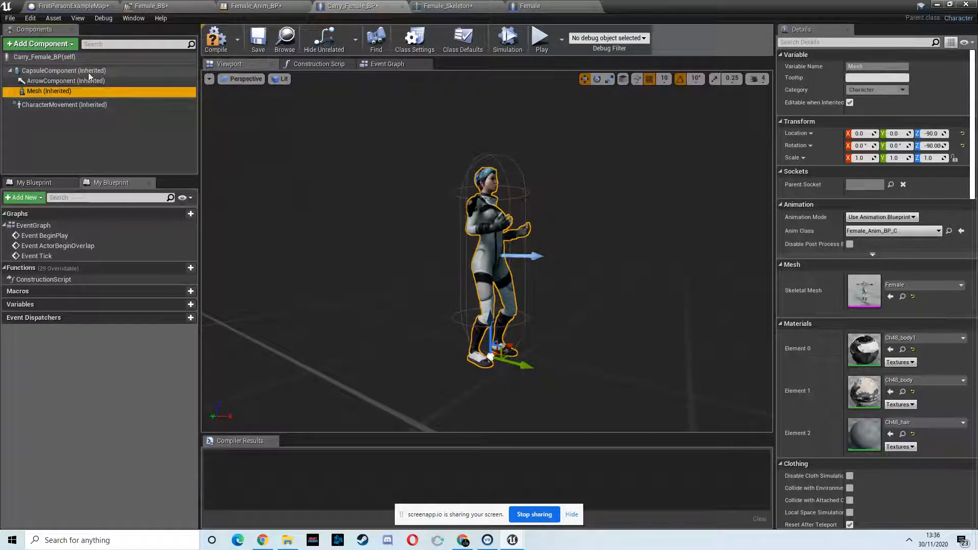
{"action": "left_click", "coordinate": [66, 46]}
{"action": "type", "text": "sce"}
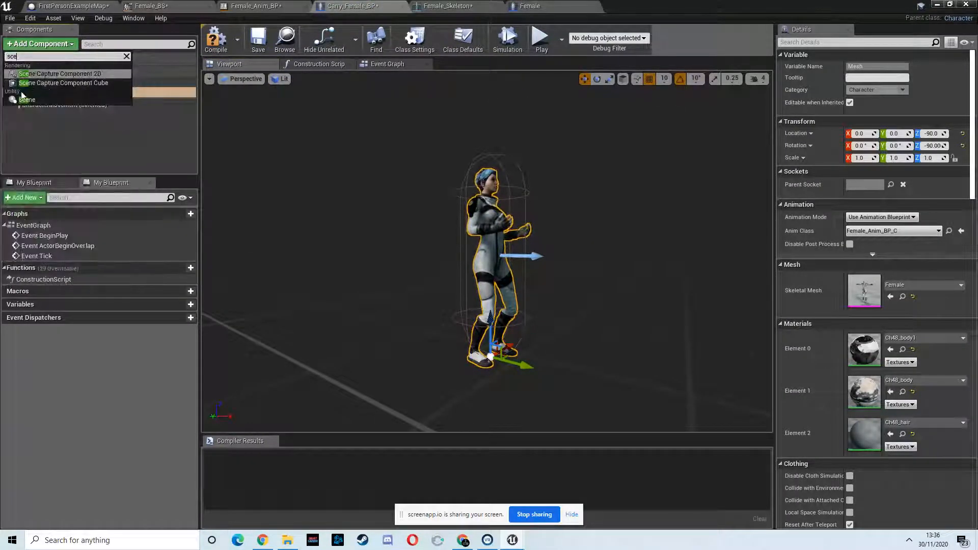
{"action": "left_click", "coordinate": [34, 102]}
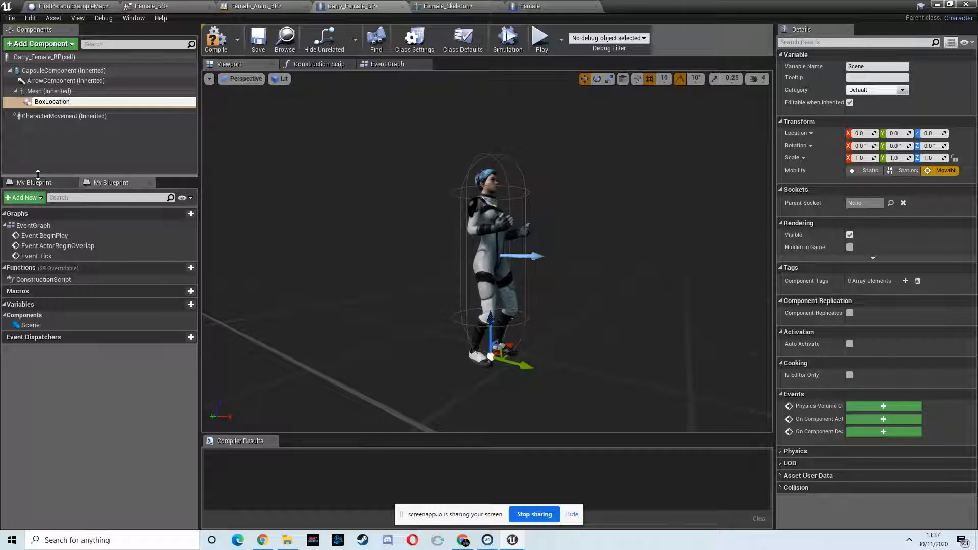
{"action": "key", "text": "Return"}
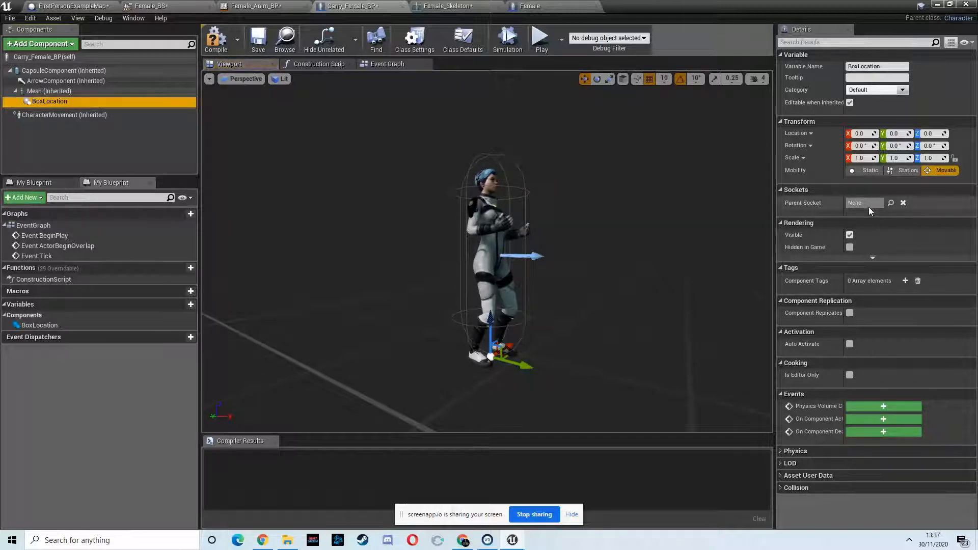
{"action": "left_click", "coordinate": [891, 203]}
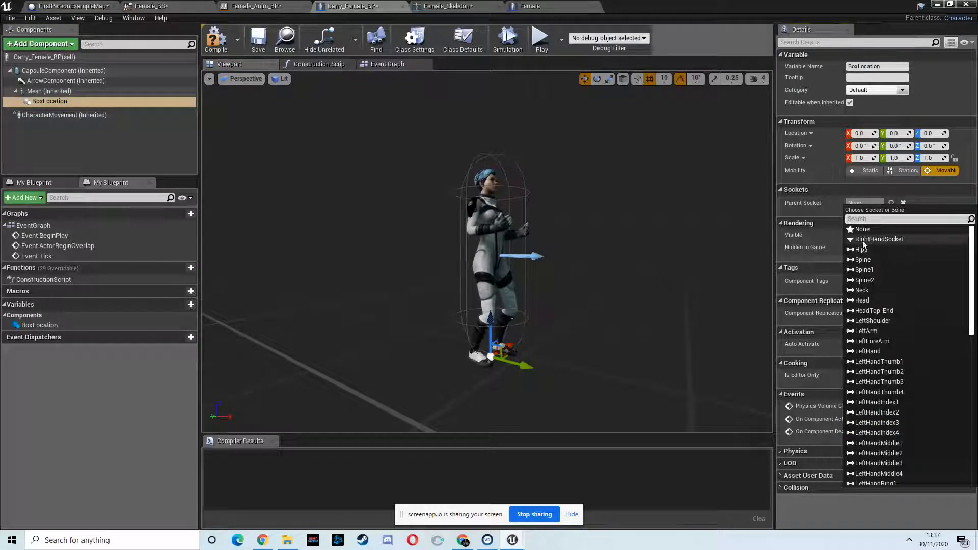
{"action": "left_click", "coordinate": [863, 240]}
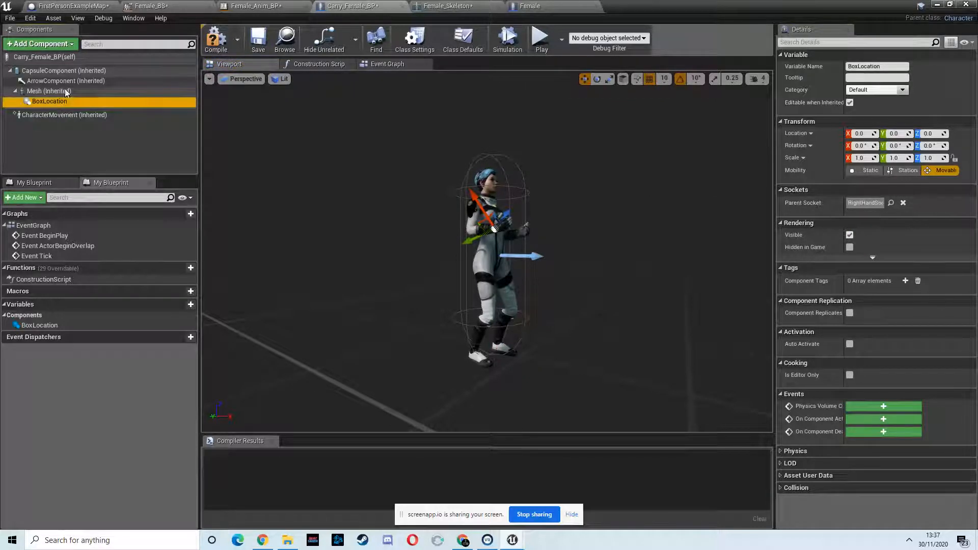
- Add a Static Mesh component under BoxLocation and assign SM_Scifi_Crate as its mesh
{"action": "left_click", "coordinate": [71, 44]}
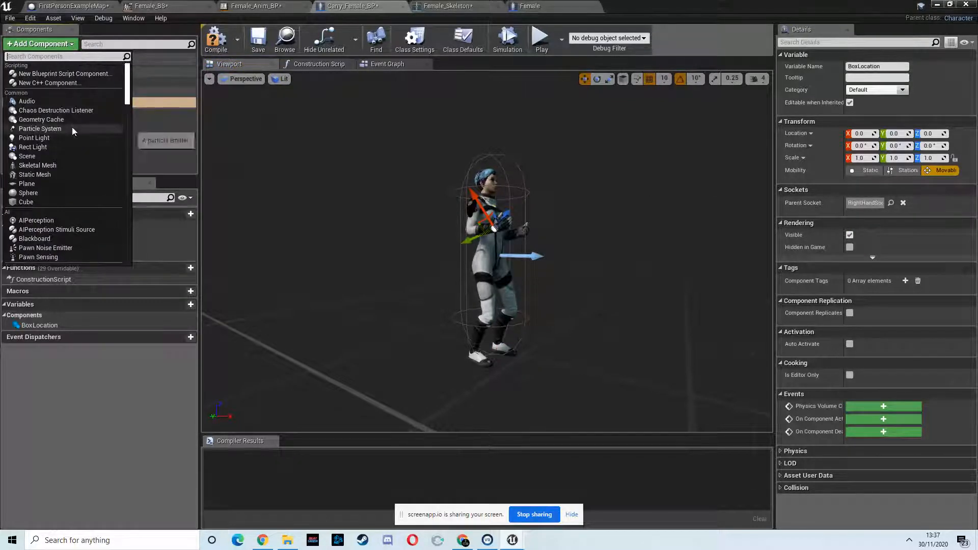
{"action": "type", "text": "sta"}
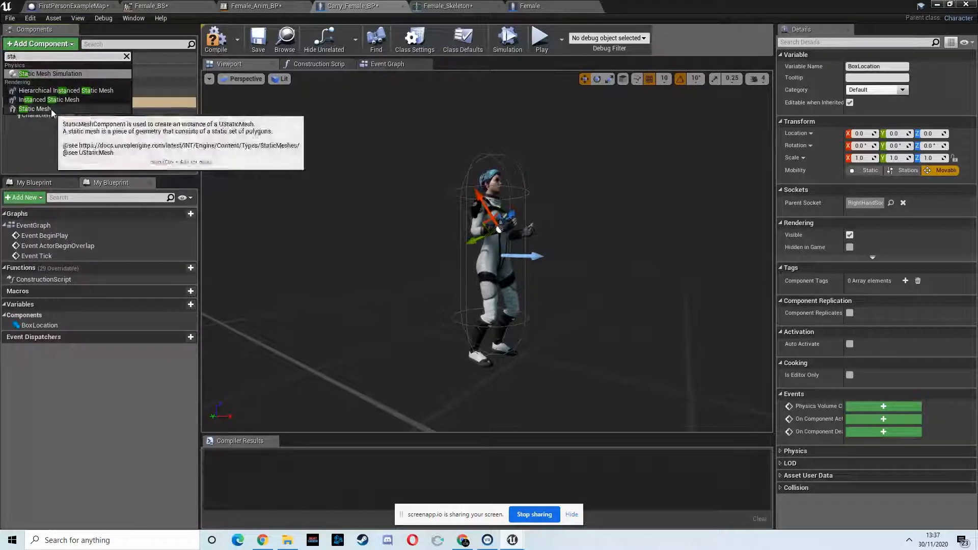
{"action": "left_click", "coordinate": [34, 108]}
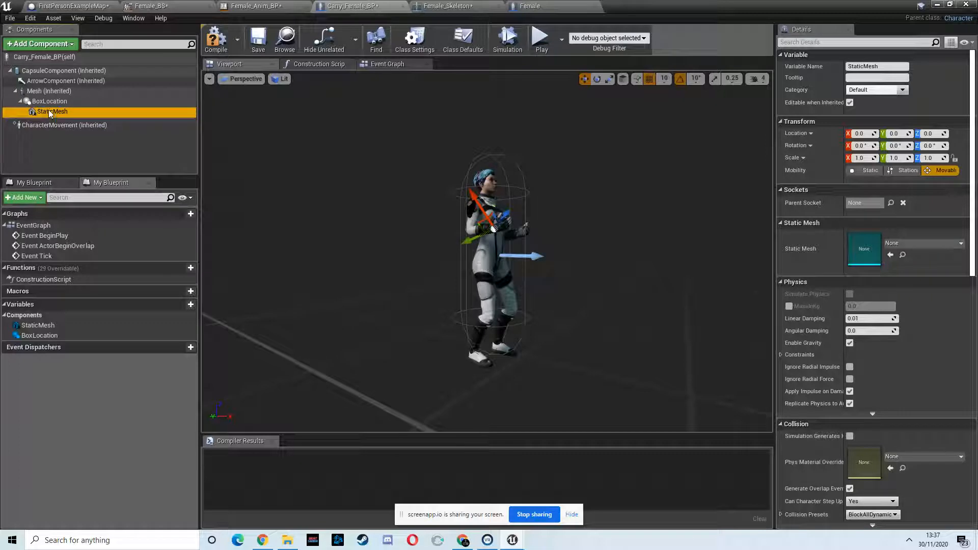
{"action": "left_click", "coordinate": [937, 243]}
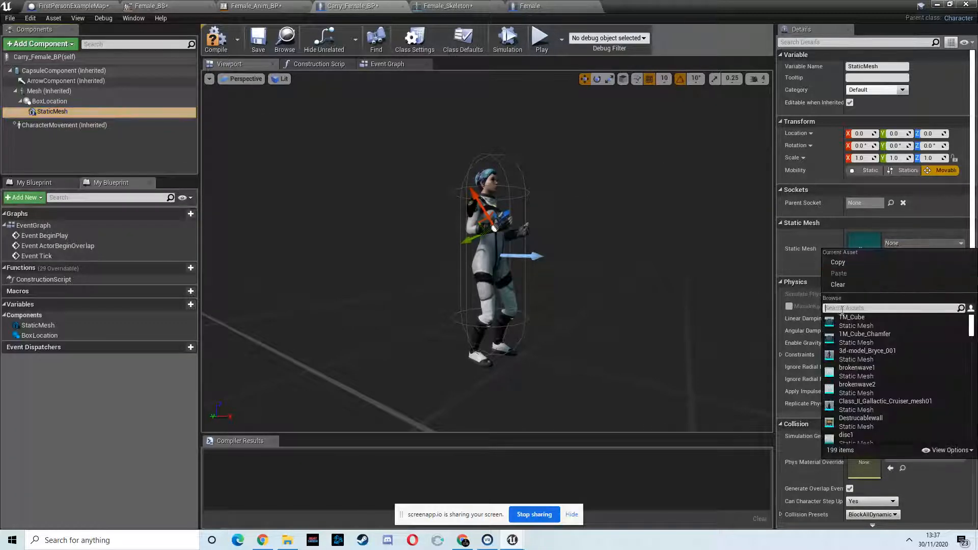
{"action": "type", "text": "cr"}
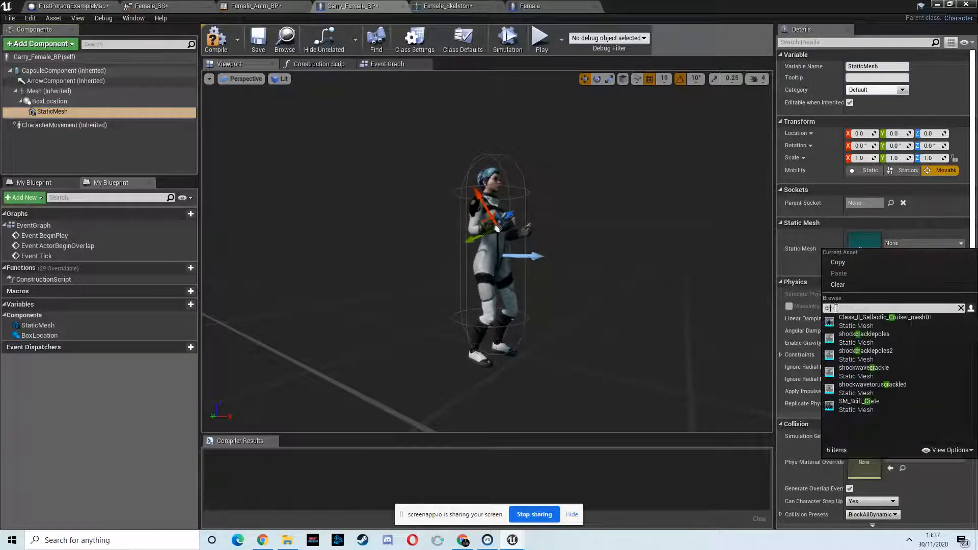
{"action": "left_click", "coordinate": [859, 404]}
{"action": "right_click_drag", "start_coordinate": [586, 248], "coordinate": [624, 239]}
{"action": "key", "text": "f"}
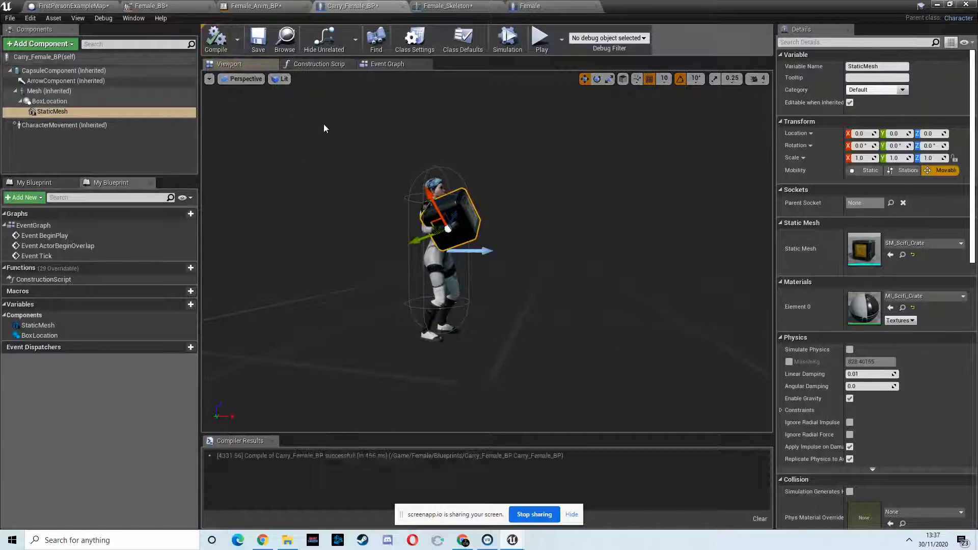
- Try to play the level in the editor, cancelling at the blueprint compilation errors prompt
{"action": "left_click", "coordinate": [936, 5]}
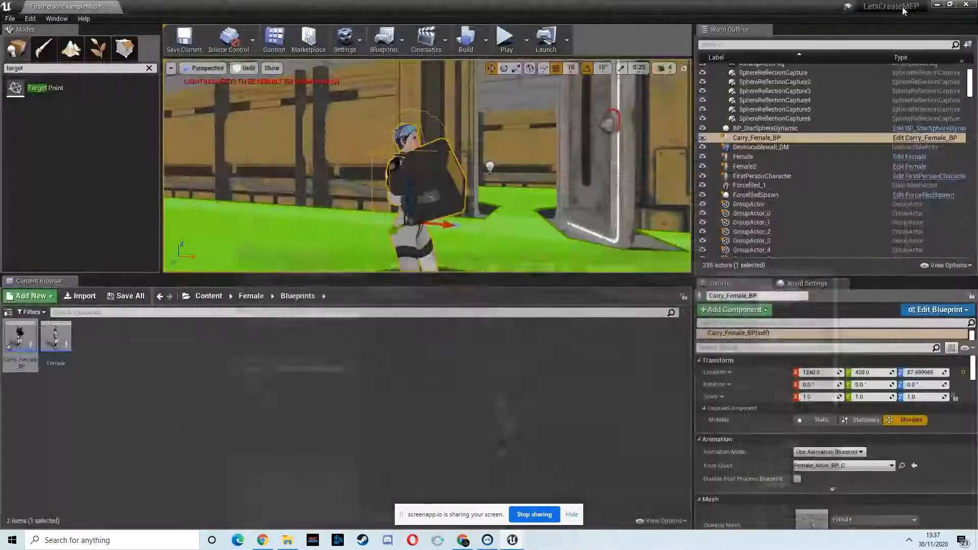
{"action": "right_click_drag", "start_coordinate": [367, 190], "coordinate": [438, 188]}
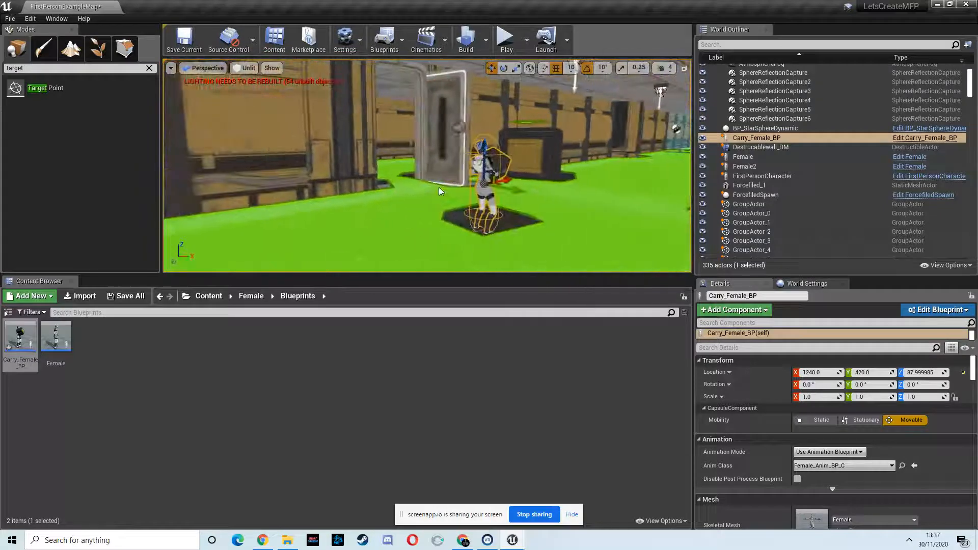
{"action": "left_click", "coordinate": [506, 39]}
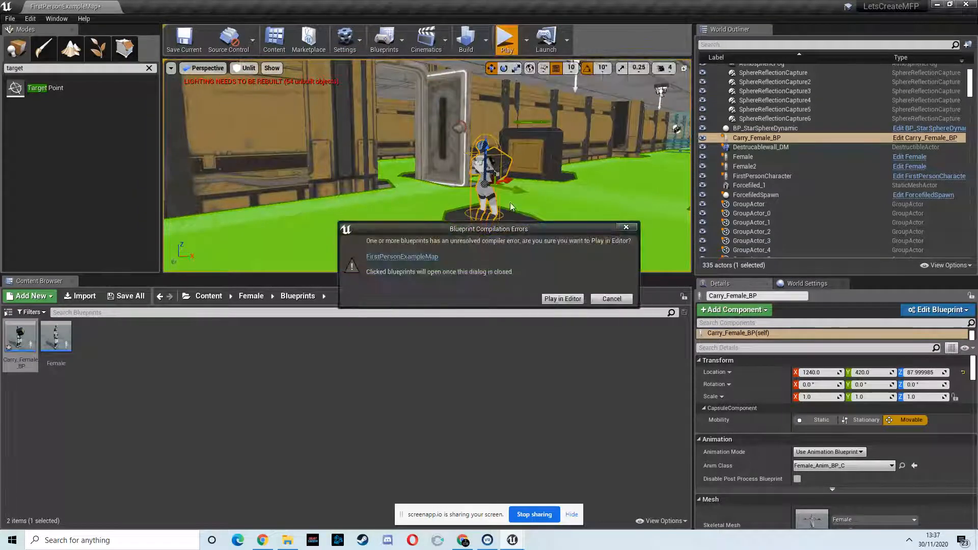
{"action": "left_click", "coordinate": [608, 300]}
- In the level blueprint, add a Carry_Female_BP reference and connect it to the Get Controller node's Target input
{"action": "left_click", "coordinate": [947, 126]}
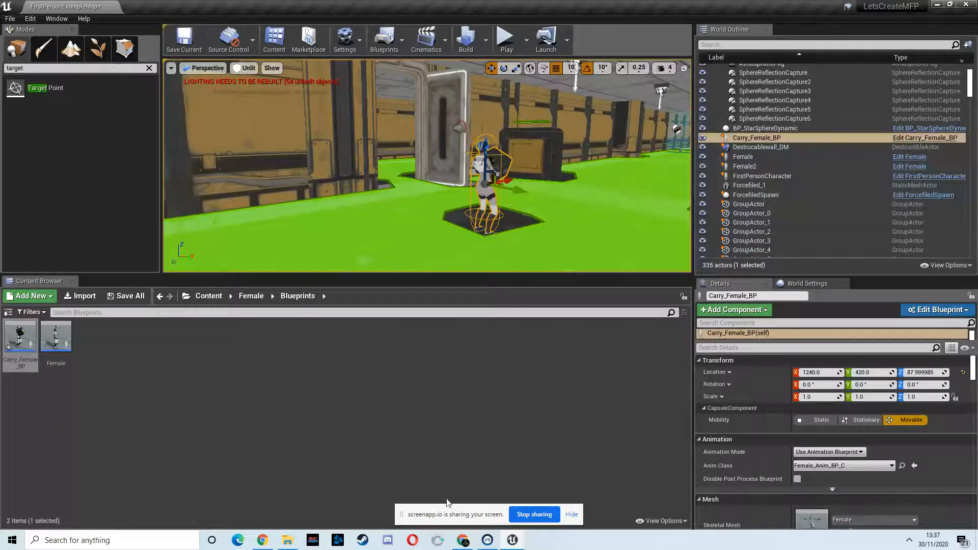
{"action": "mouse_move", "coordinate": [519, 544]}
{"action": "left_click", "coordinate": [573, 502]}
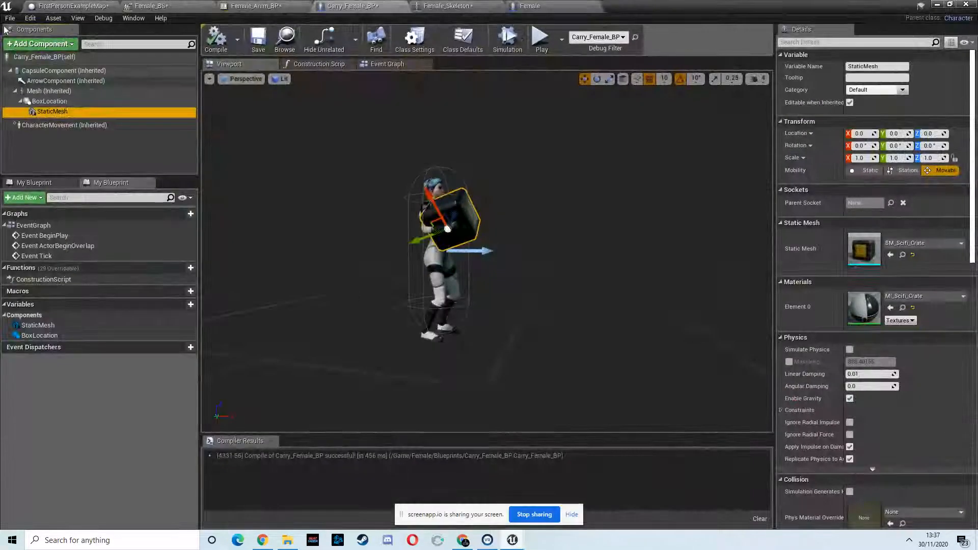
{"action": "left_click", "coordinate": [99, 9]}
{"action": "left_click_drag", "start_coordinate": [450, 178], "coordinate": [471, 178]}
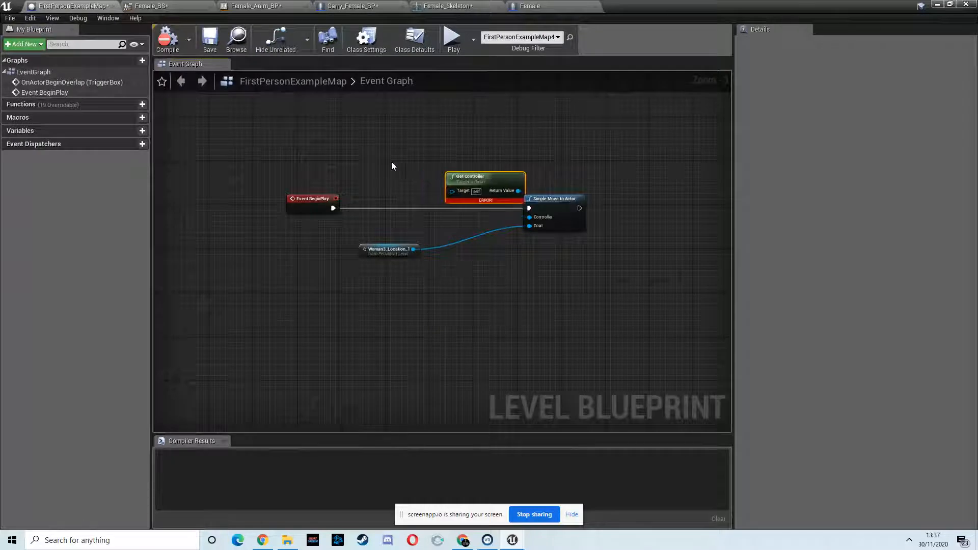
{"action": "right_click", "coordinate": [368, 156]}
{"action": "left_click", "coordinate": [441, 199]}
{"action": "left_click_drag", "start_coordinate": [423, 161], "coordinate": [451, 190]}
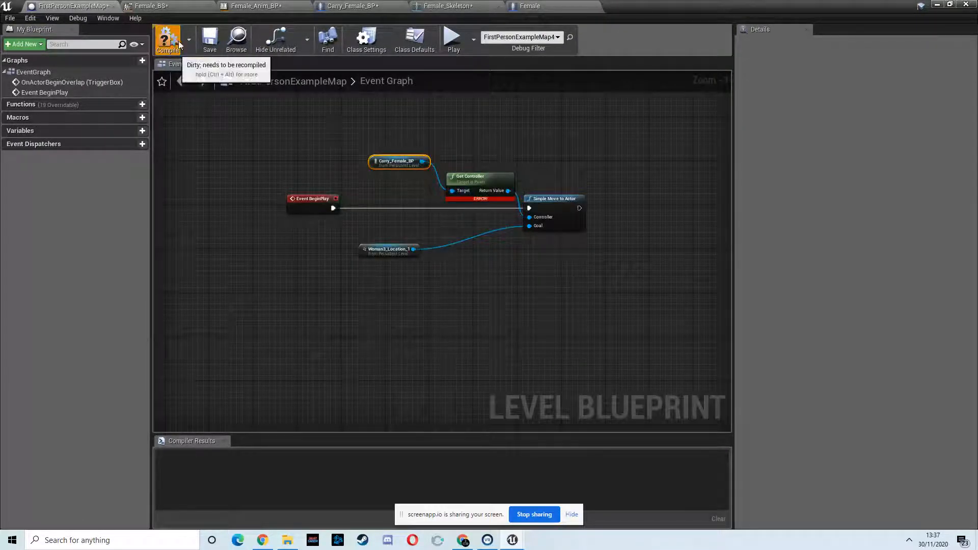
- Play the level in the editor to test the crate-carrying character, then exit play mode
{"action": "left_click", "coordinate": [938, 6]}
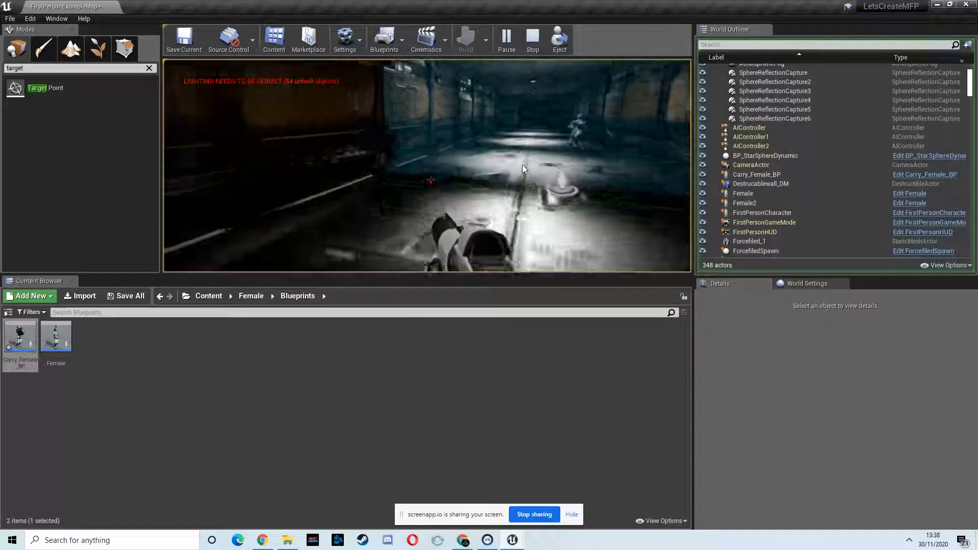
{"action": "left_click", "coordinate": [578, 157]}
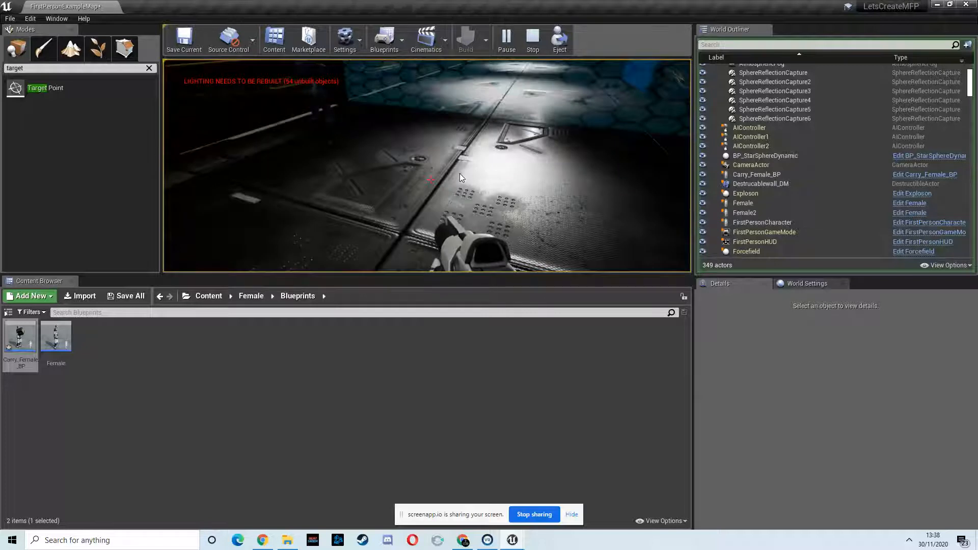
{"action": "key", "text": "Escape"}
{"action": "right_click_drag", "start_coordinate": [605, 100], "coordinate": [580, 82]}
{"action": "key", "text": "s"}
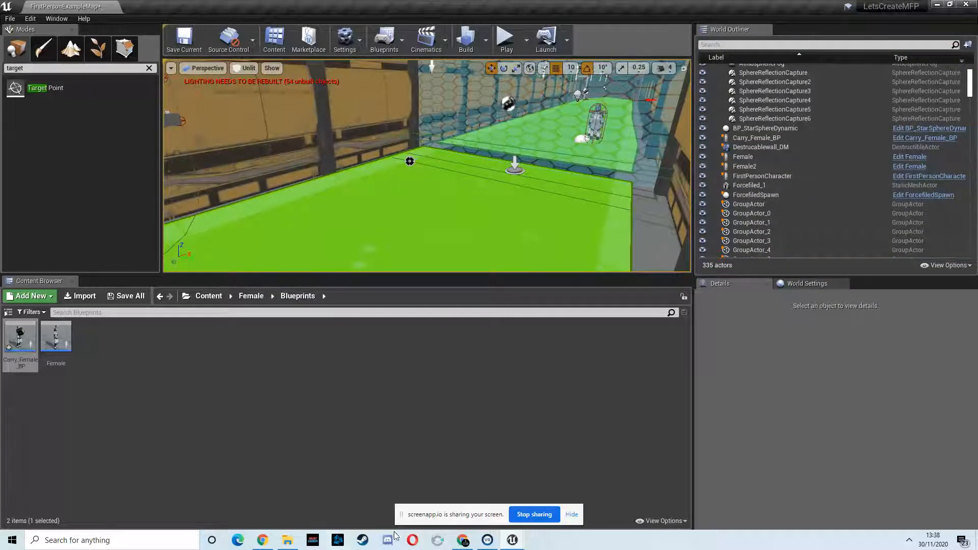
{"action": "left_click", "coordinate": [467, 538]}
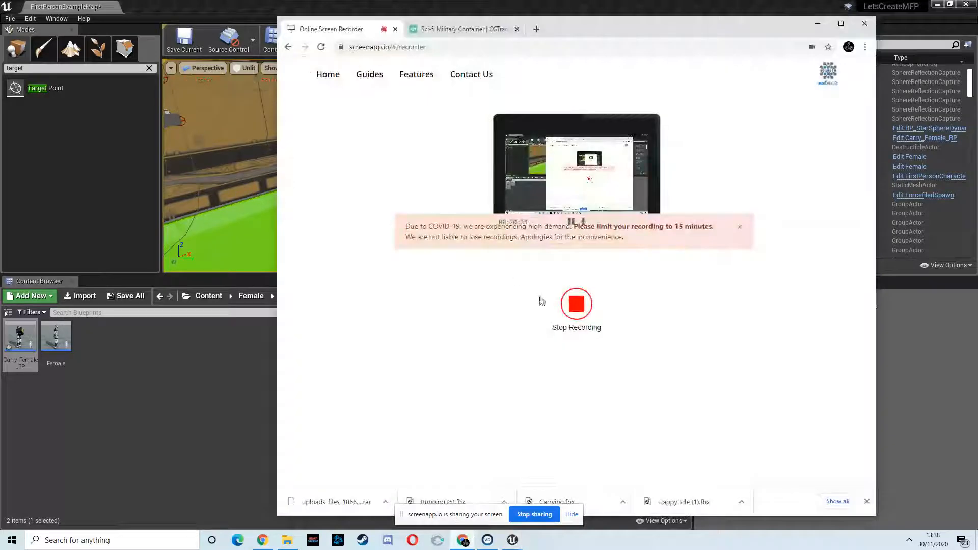